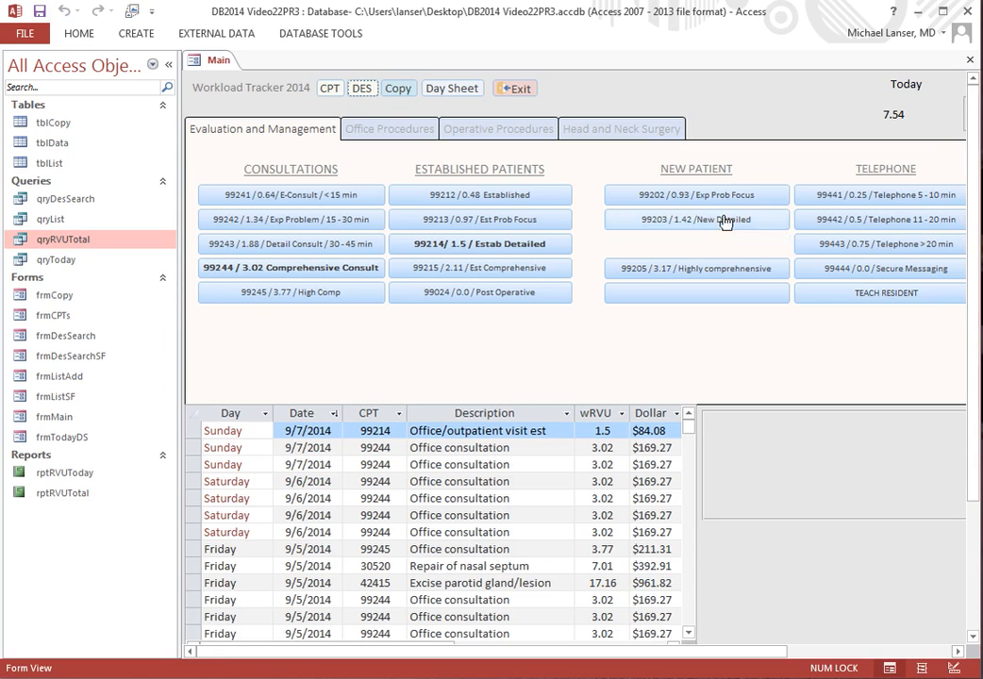
# Step: Shift the Today subreport slightly right in the Main form's design so it sits under its label, and return to Form View
pyautogui.click(167, 68)
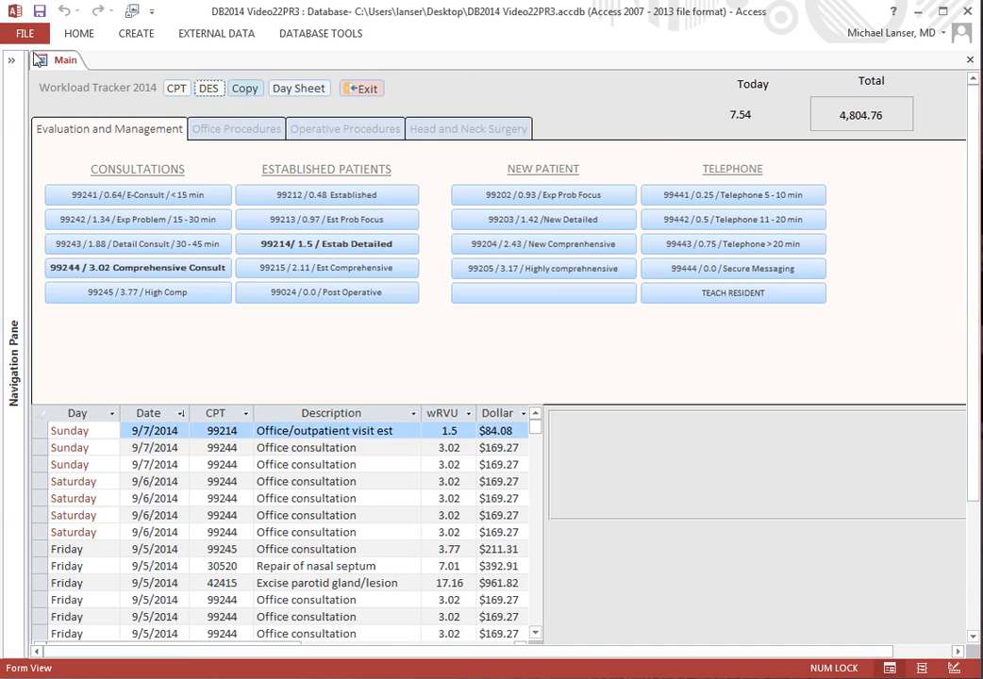
pyautogui.rightClick(63, 60)
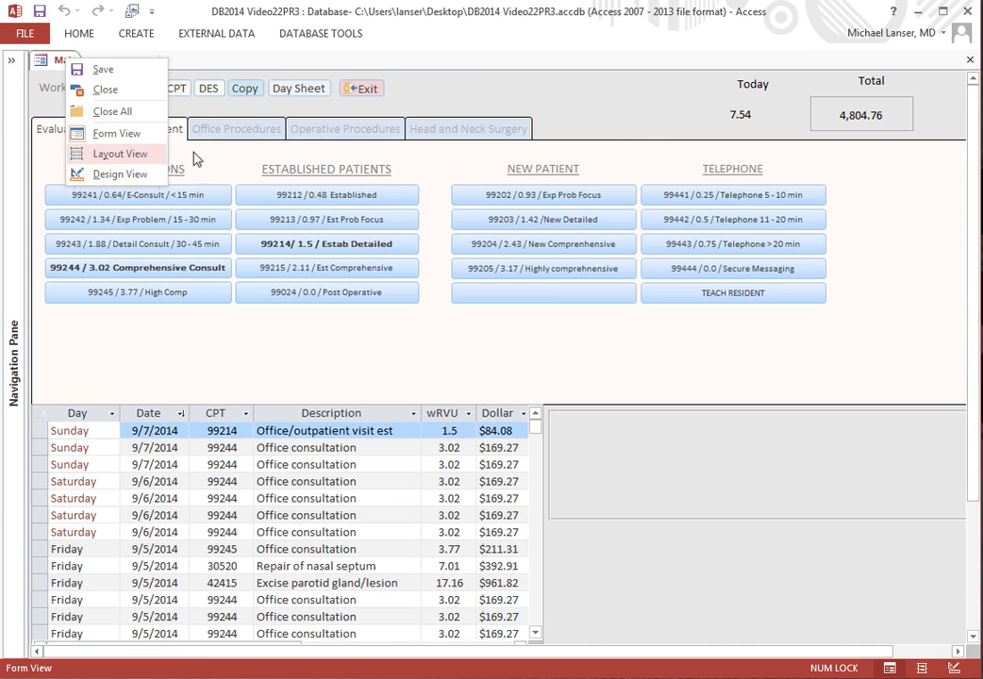
pyautogui.click(113, 174)
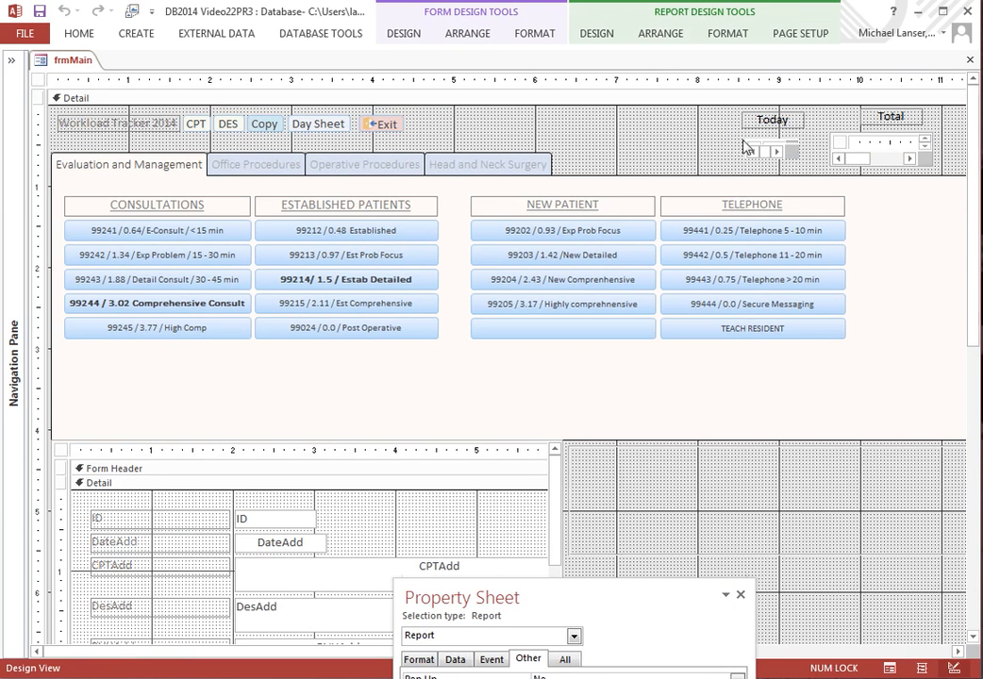
pyautogui.click(748, 144)
pyautogui.press('Right')
pyautogui.press('Right')
pyautogui.press('Right')
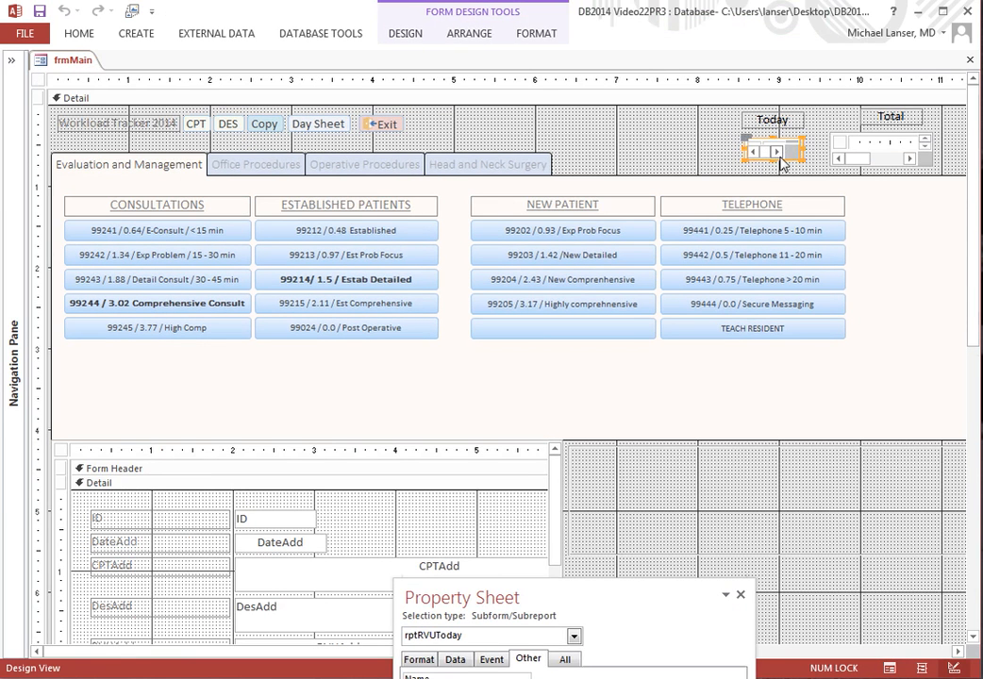
pyautogui.click(779, 125)
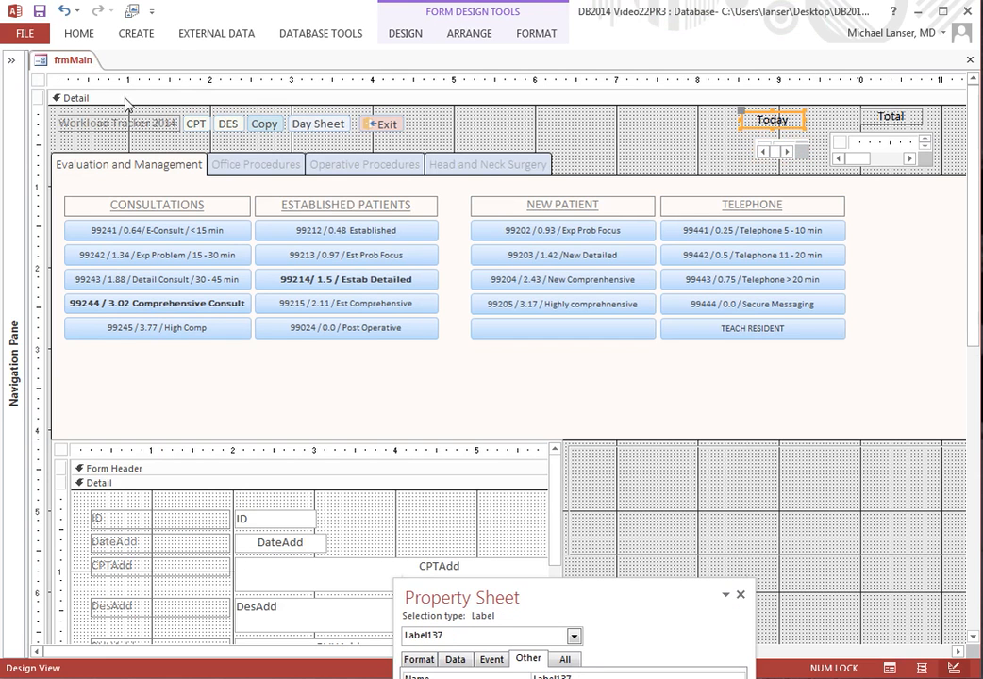
pyautogui.rightClick(79, 60)
pyautogui.click(115, 133)
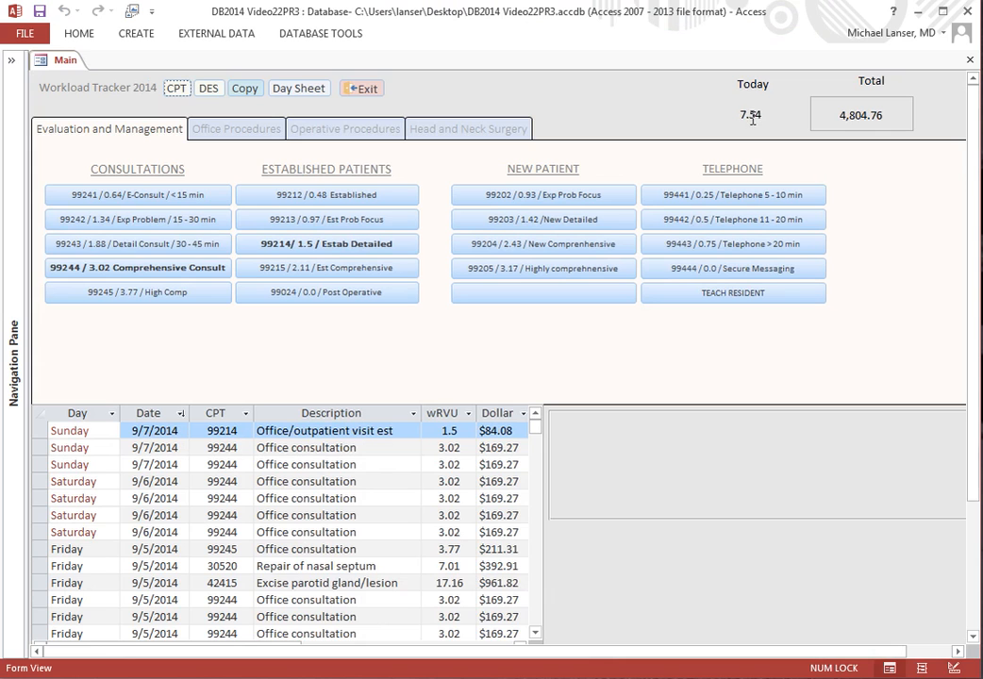
# Step: Add a 99244 Comprehensive Consult entry, and look up CPT code 99244 and post it to the list
pyautogui.click(165, 275)
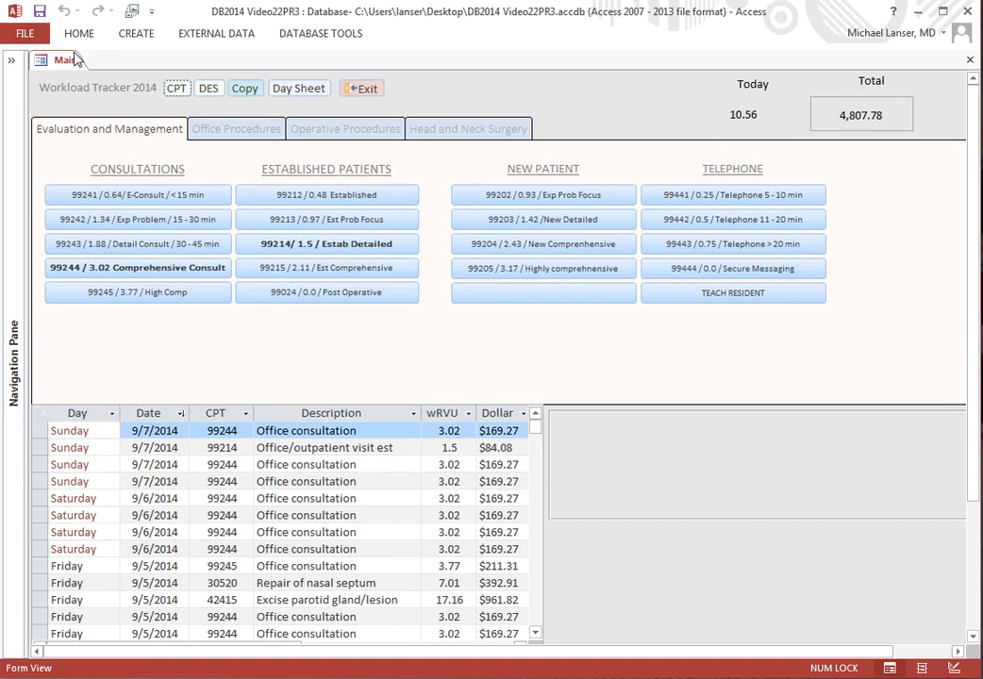
pyautogui.click(178, 91)
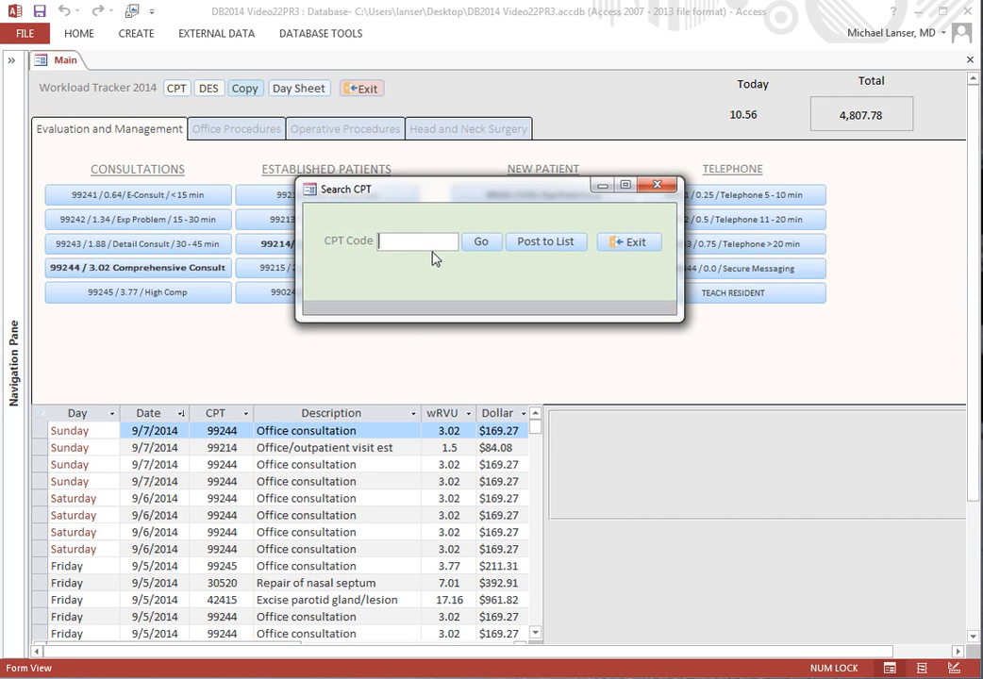
pyautogui.write('99244')
pyautogui.press('Return')
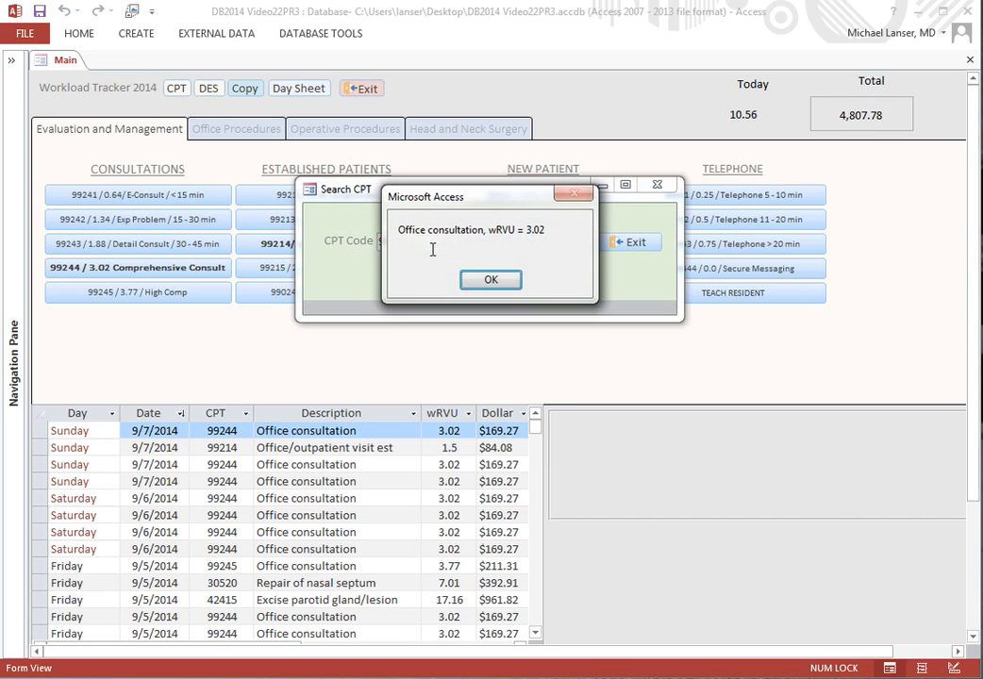
pyautogui.click(493, 278)
pyautogui.click(522, 244)
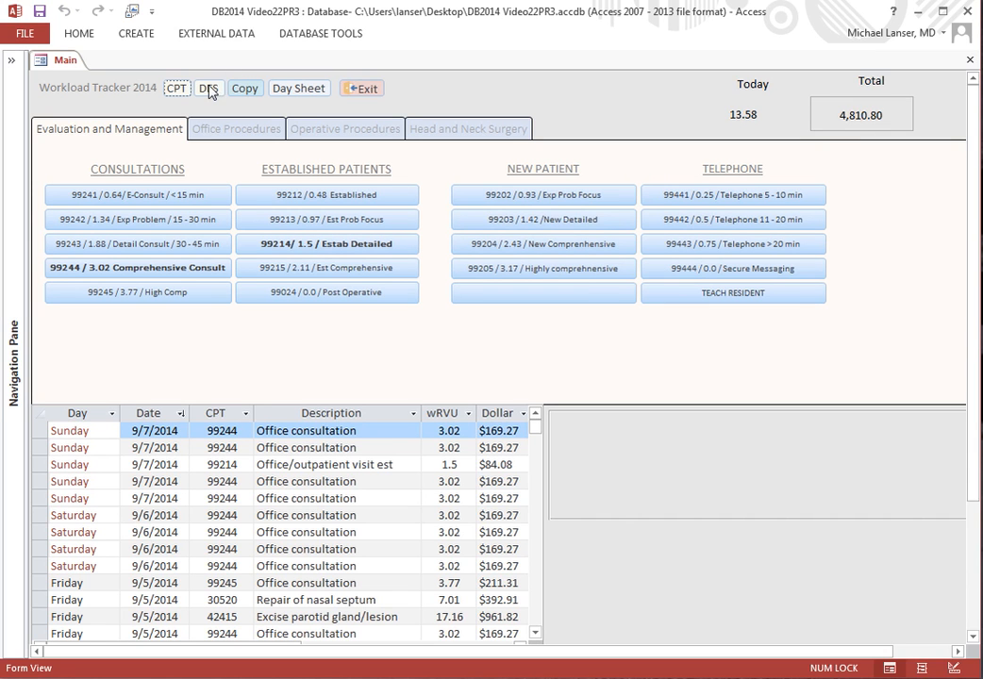
# Step: Search the procedure descriptions for "eye" and close the search results
pyautogui.click(209, 88)
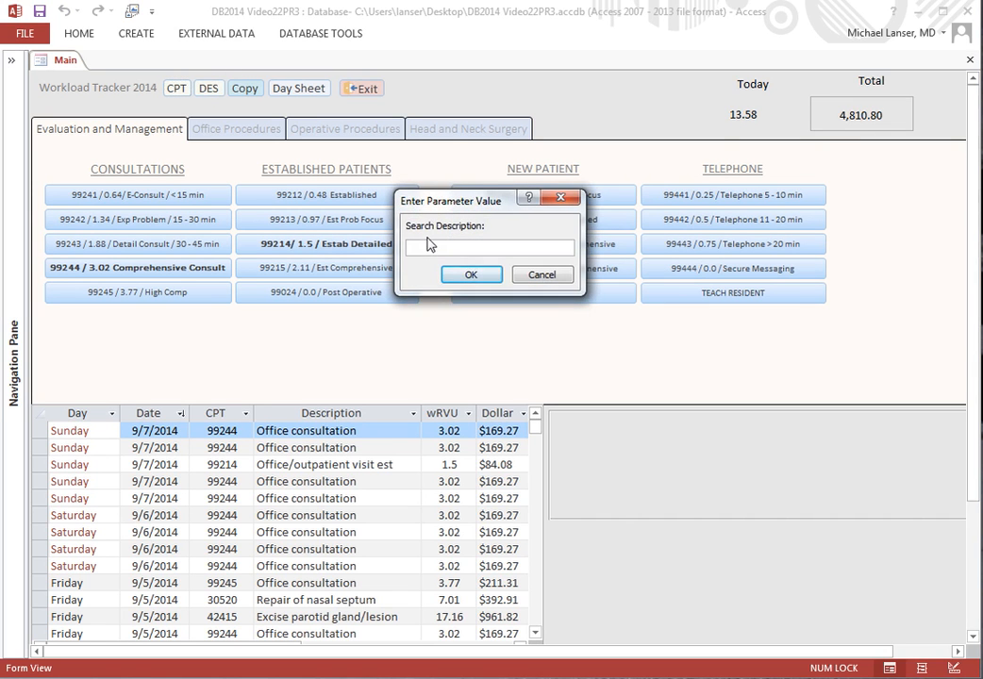
pyautogui.write('ey')
pyautogui.press('Return')
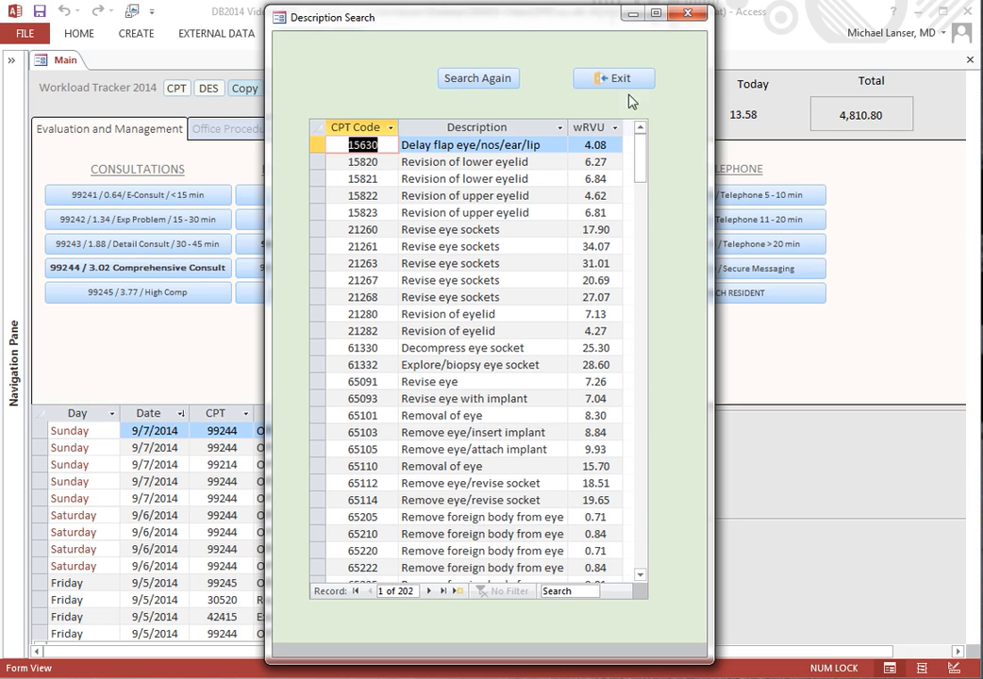
pyautogui.click(600, 80)
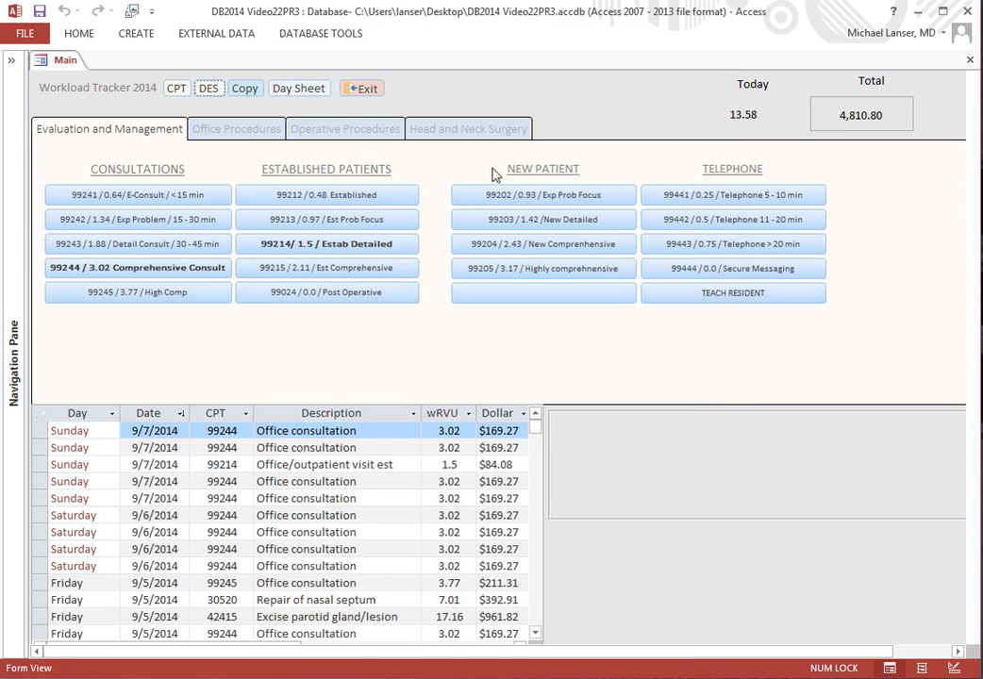
# Step: Create a new query in design view with a single copy of tblList as its source table
pyautogui.click(11, 60)
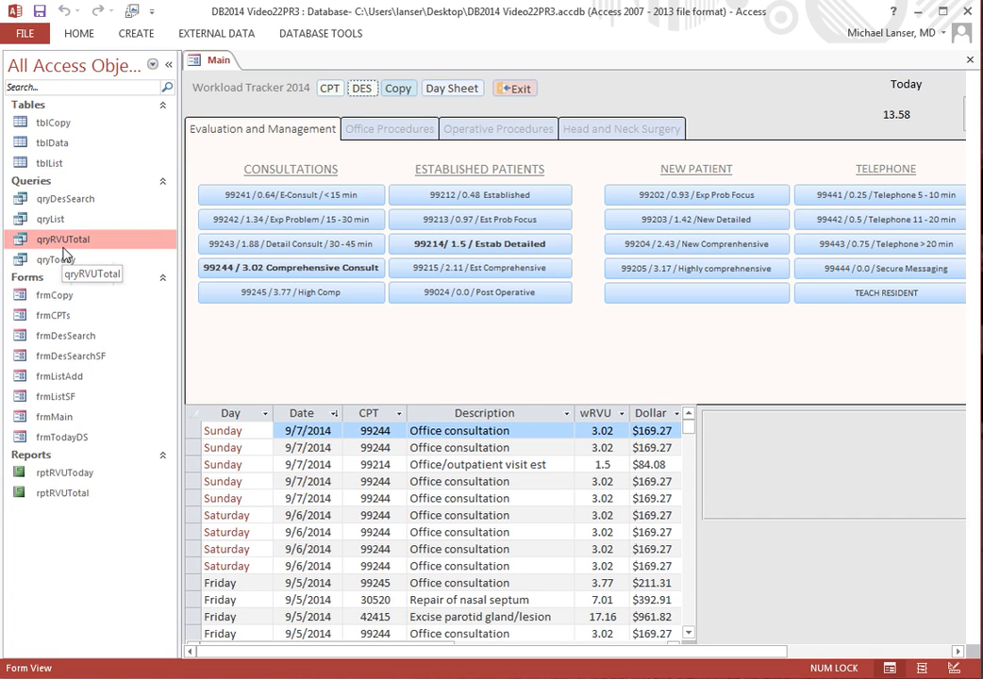
pyautogui.click(134, 34)
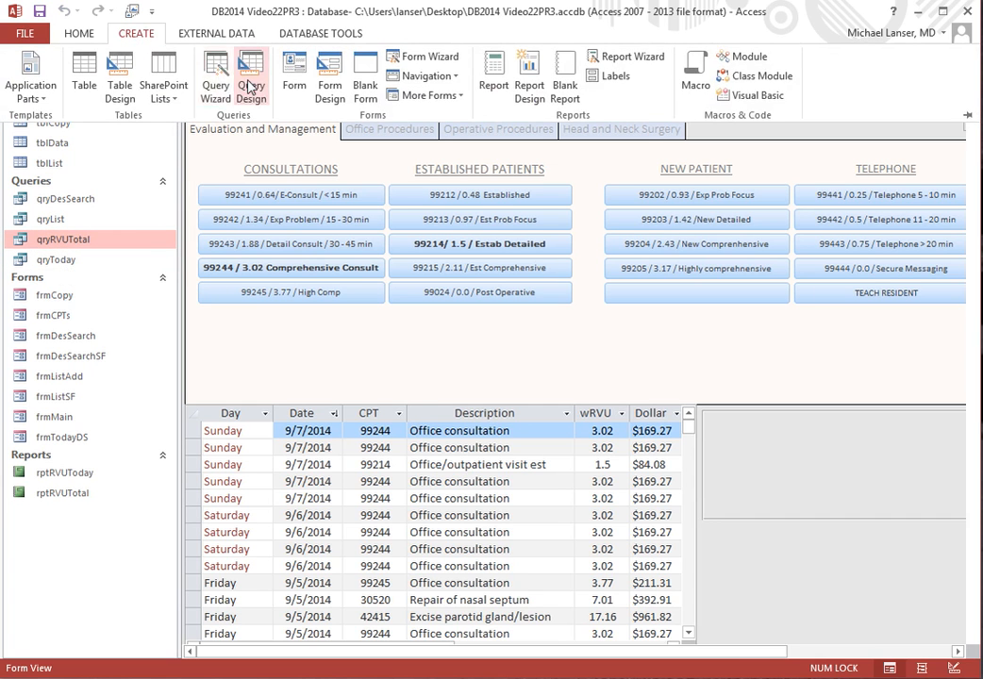
pyautogui.click(249, 83)
pyautogui.moveTo(439, 488); pyautogui.dragTo(461, 123)
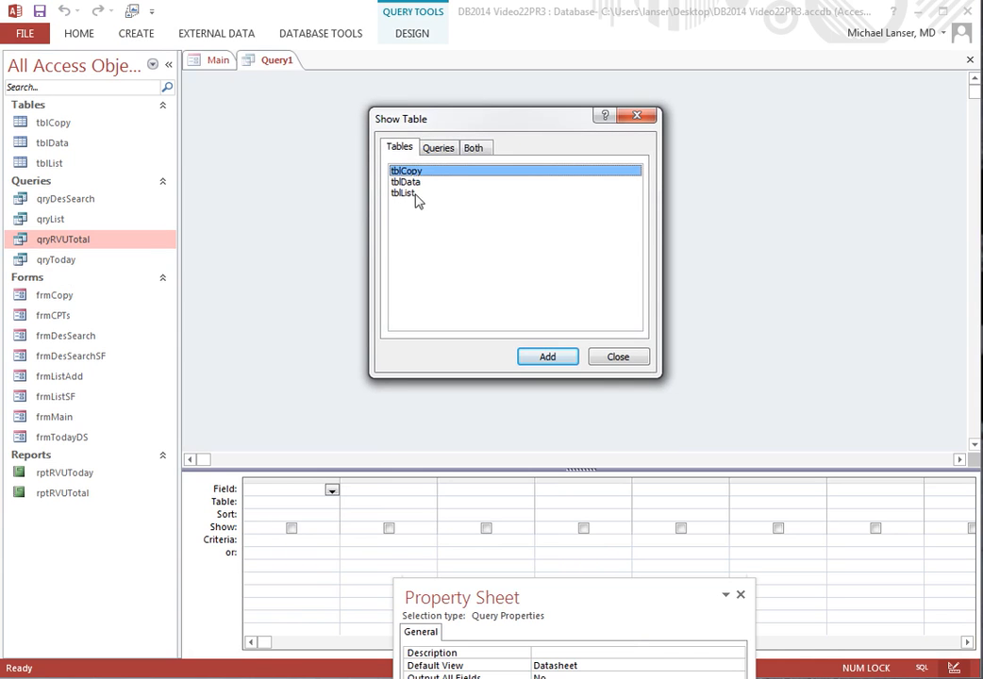
pyautogui.doubleClick(396, 196)
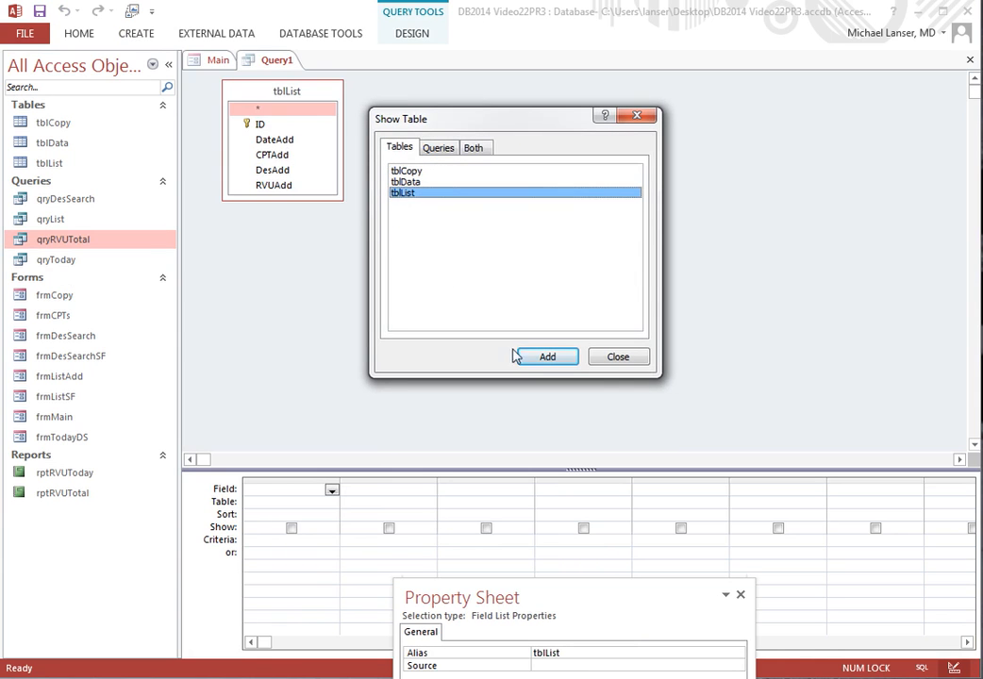
pyautogui.click(547, 361)
pyautogui.click(618, 357)
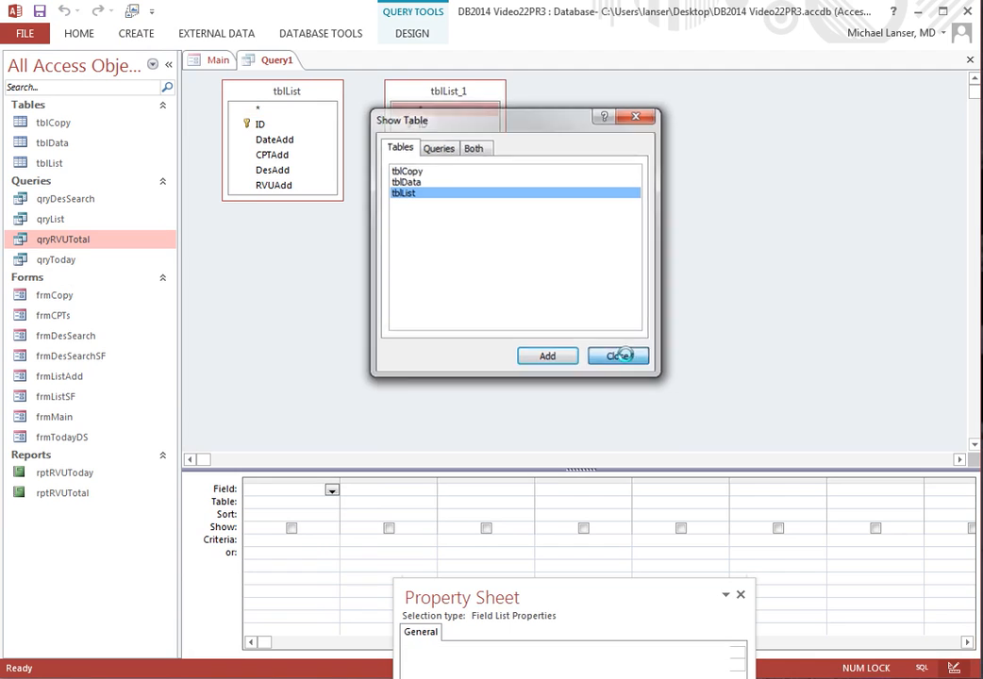
pyautogui.rightClick(477, 101)
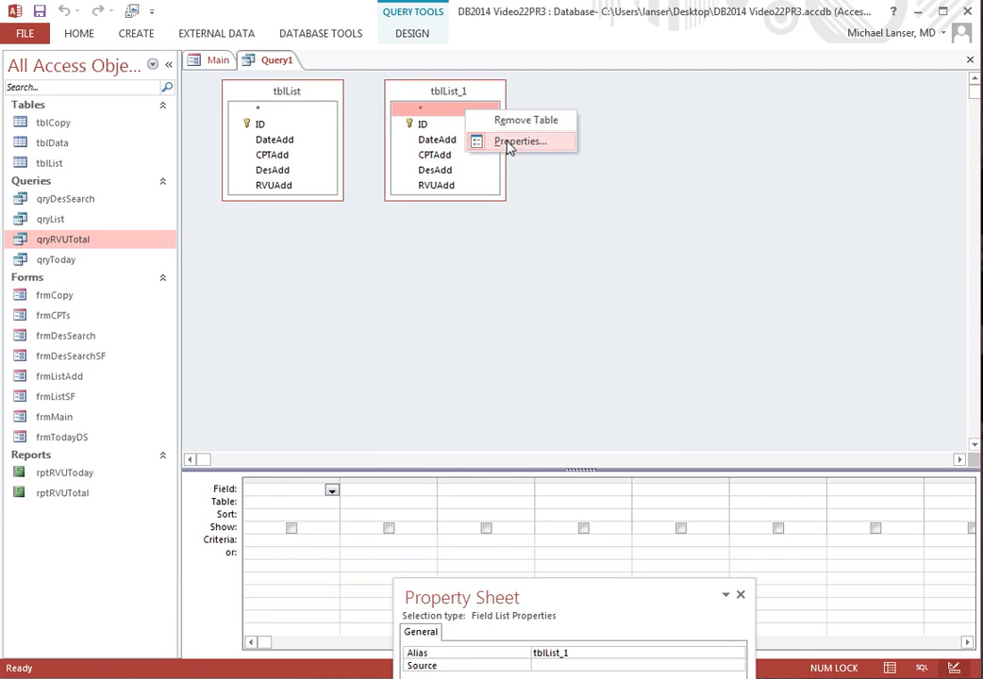
pyautogui.click(511, 122)
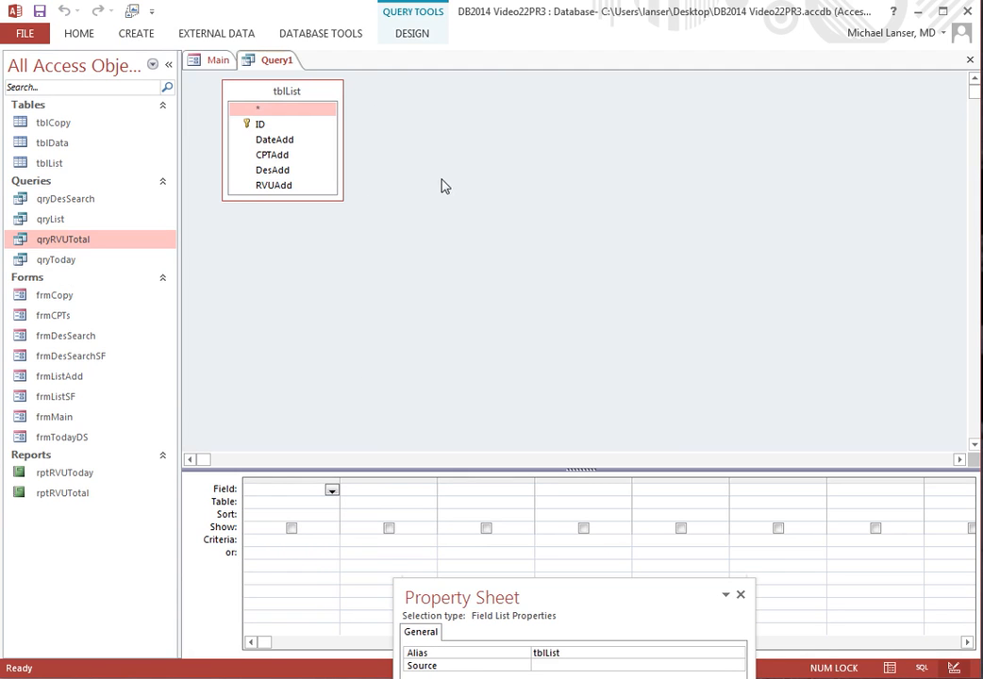
# Step: Add all tblList fields, from ID to RVUAdd, to the query grid and move the property sheet out of the way
pyautogui.click(247, 92)
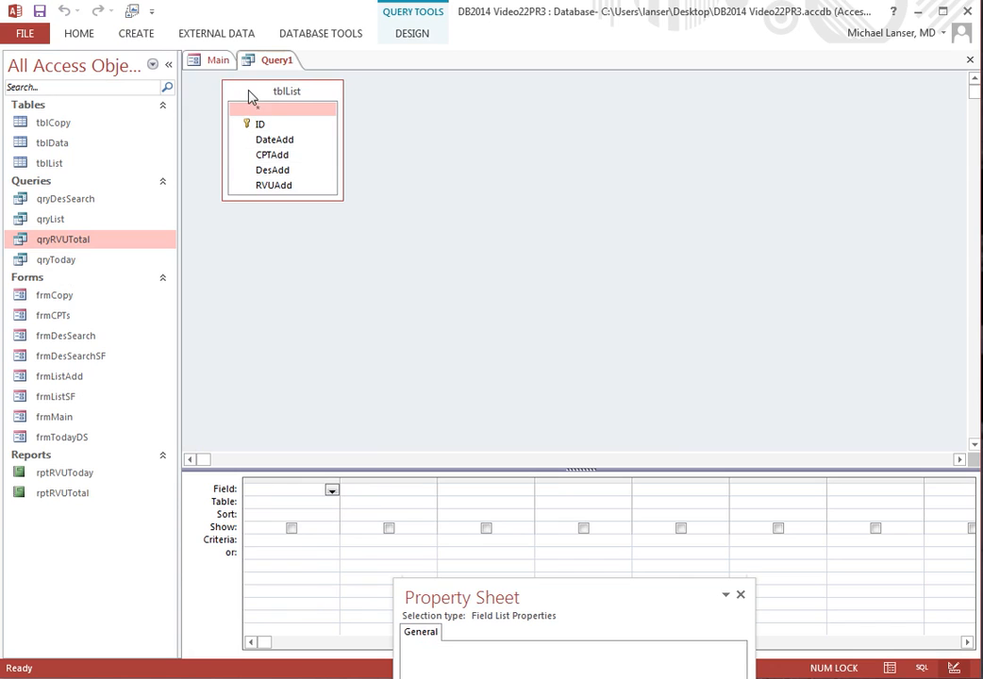
pyautogui.click(262, 91)
pyautogui.doubleClick(262, 91)
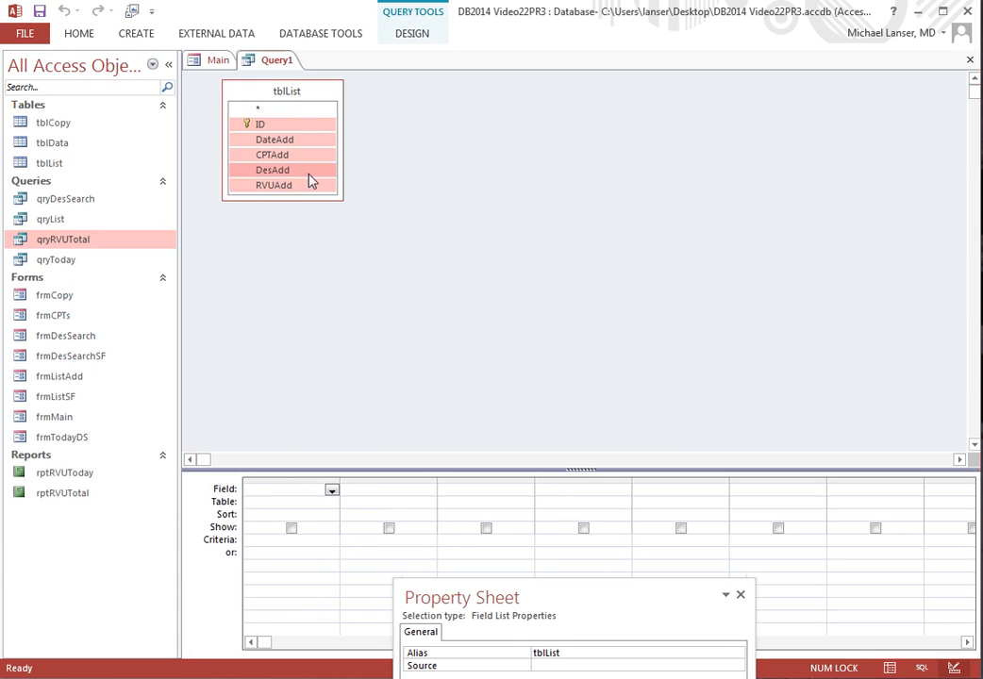
pyautogui.moveTo(312, 180); pyautogui.dragTo(314, 514)
pyautogui.moveTo(517, 605); pyautogui.dragTo(566, 645)
# Step: Set the DateAdd criterion to Between [Start Date:] and [End Date:]
pyautogui.click(361, 539)
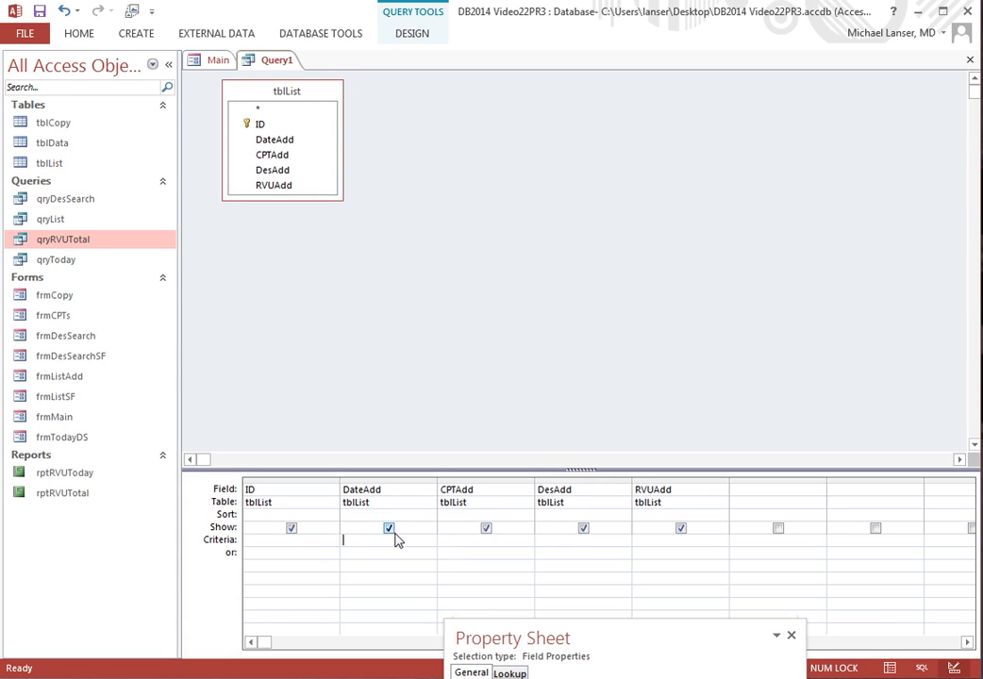
pyautogui.write('betw')
pyautogui.write('a')
pyautogui.write('nd [En')
pyautogui.write('d Date:')
# Step: Try to run the query with a start date of 5/5 and an end date of 6/
pyautogui.click(412, 33)
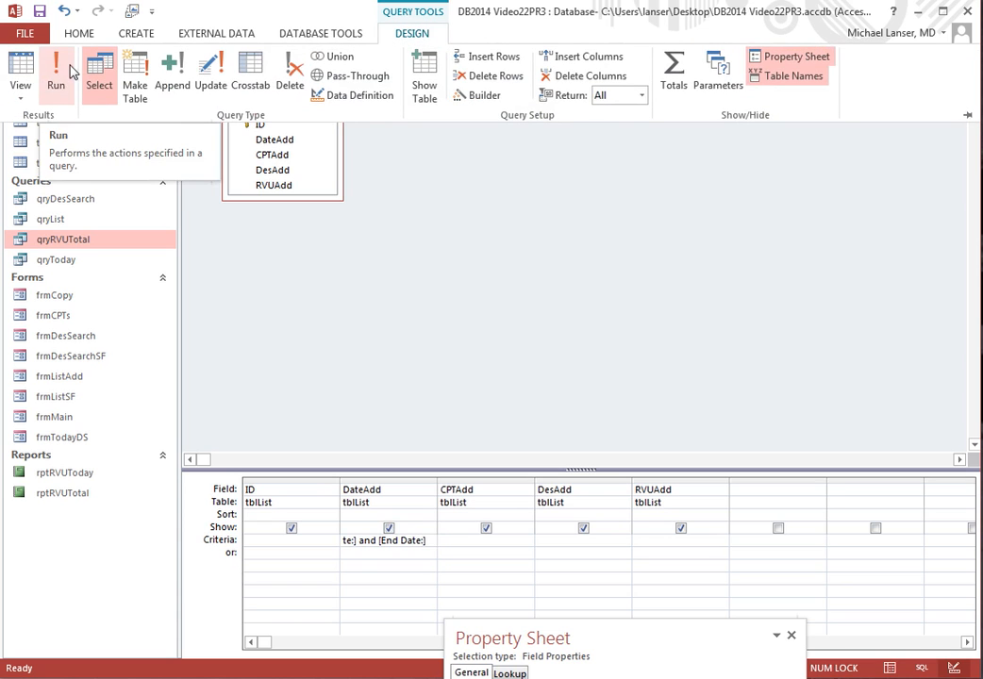
pyautogui.click(58, 75)
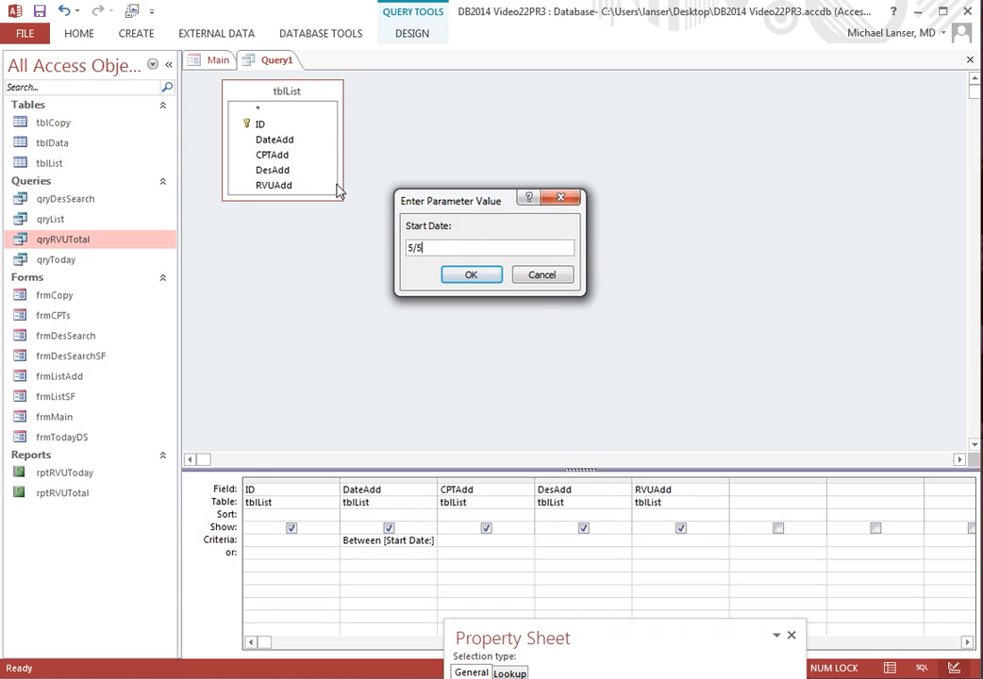
pyautogui.press('Return')
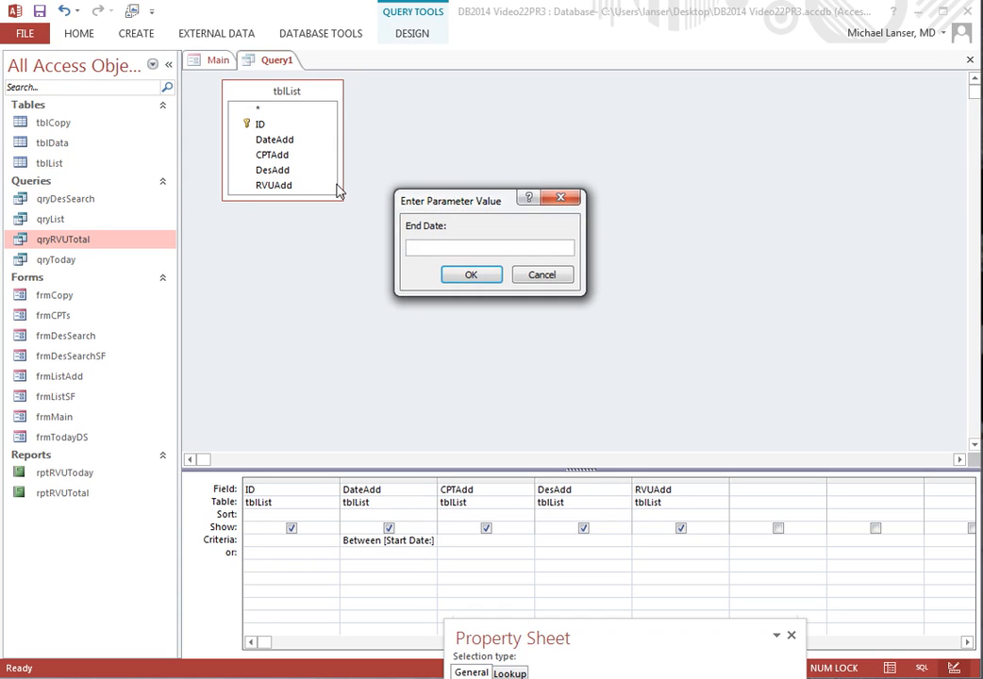
pyautogui.write('6/')
pyautogui.press('Return')
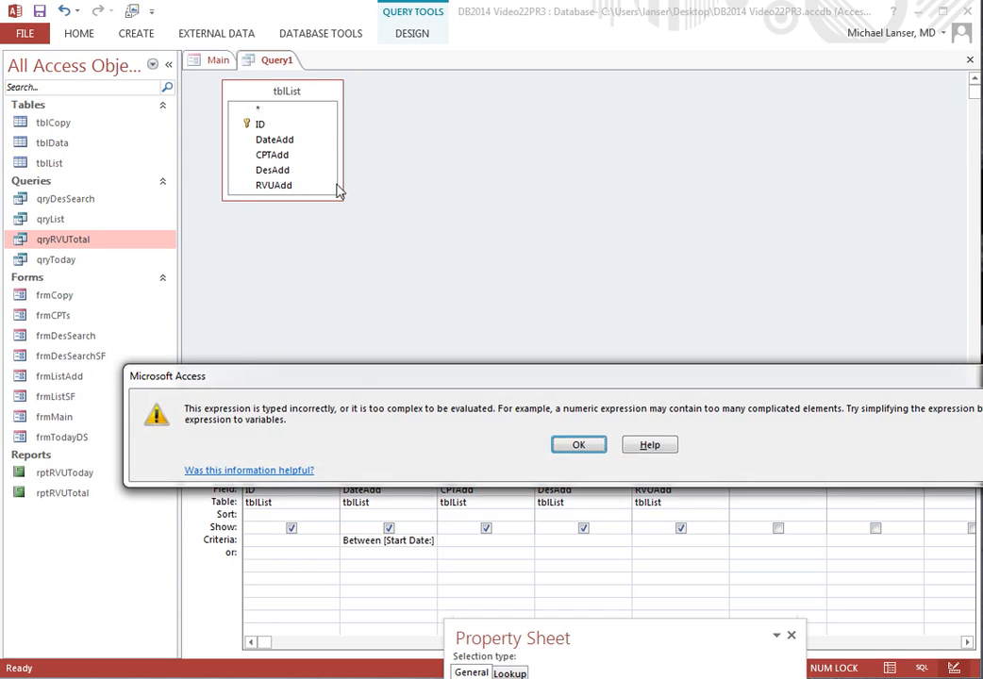
pyautogui.press('Return')
pyautogui.write('6/6')
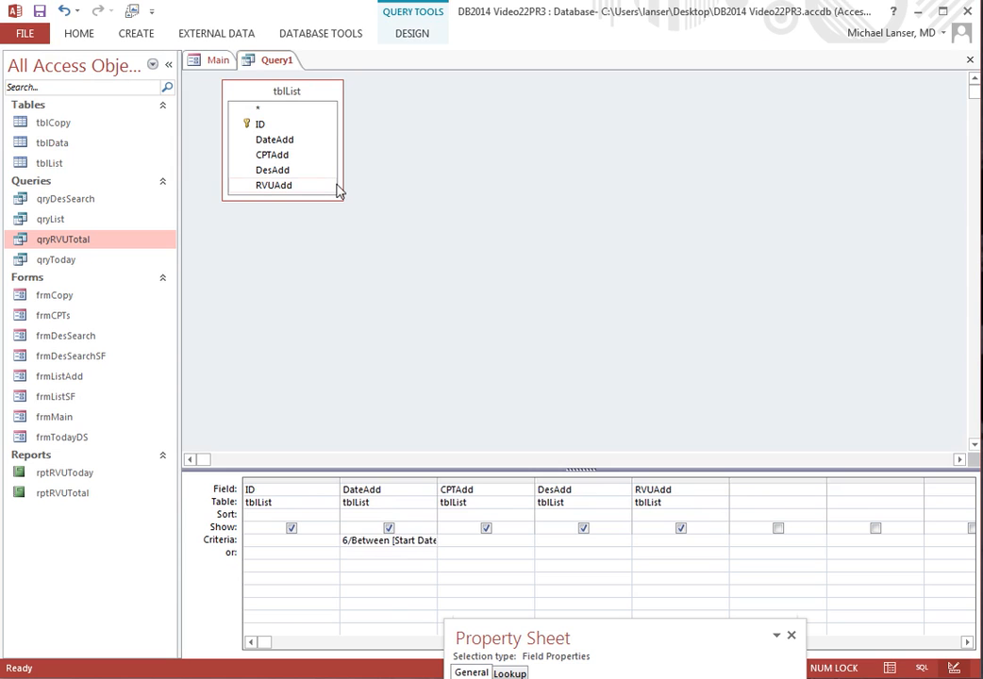
# Step: Run the date-range query again, entering 5/5 as the start date and supplying an end date
pyautogui.click(414, 33)
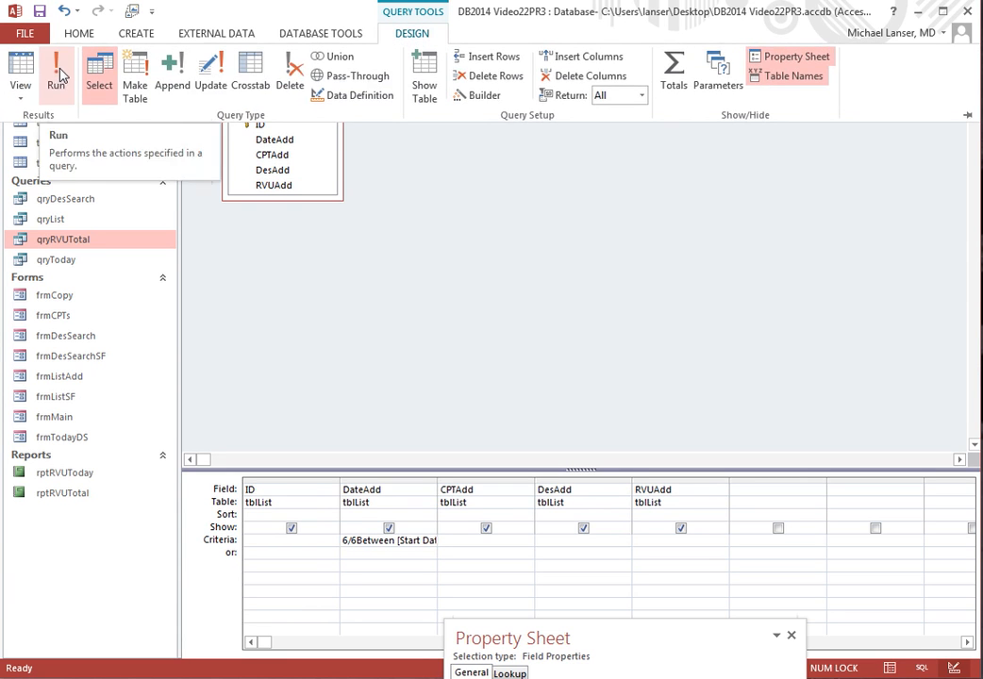
pyautogui.click(57, 77)
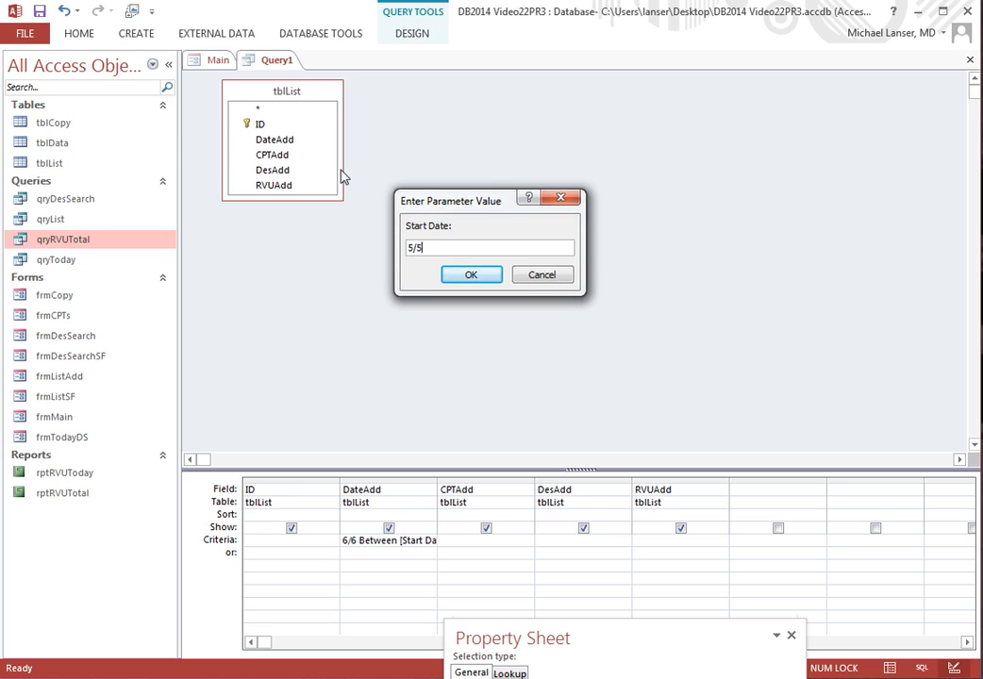
pyautogui.press('Return')
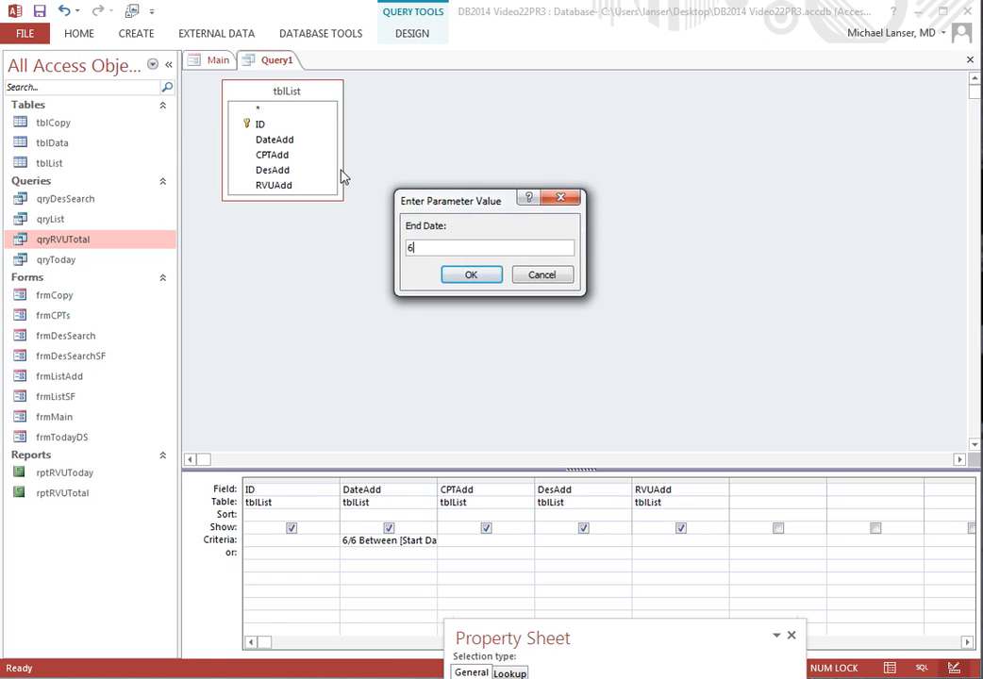
pyautogui.press('Return')
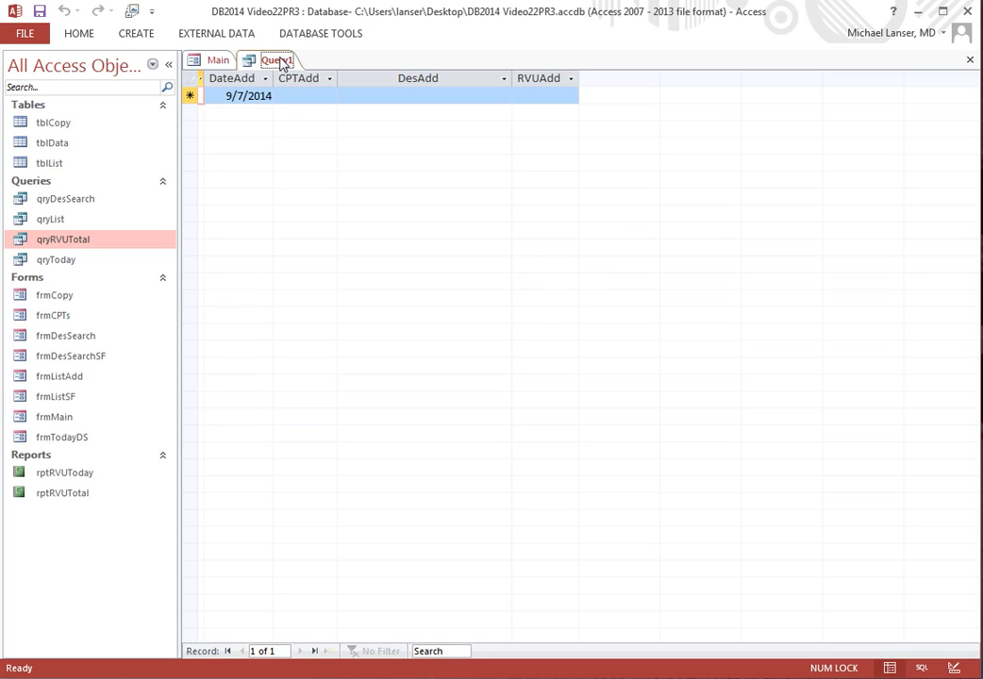
pyautogui.click(311, 34)
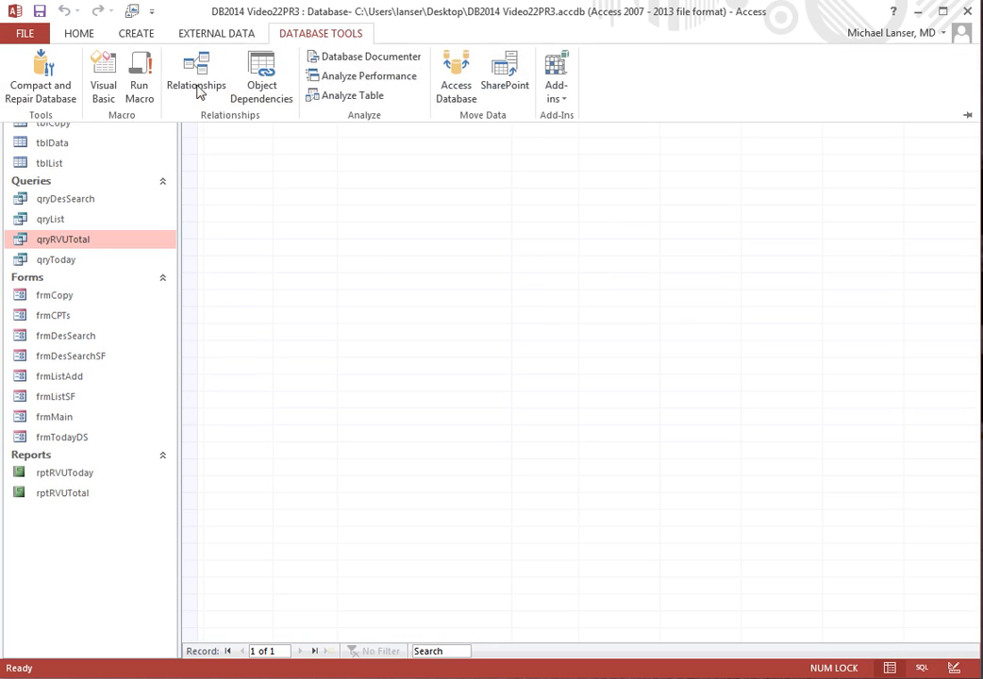
pyautogui.click(329, 198)
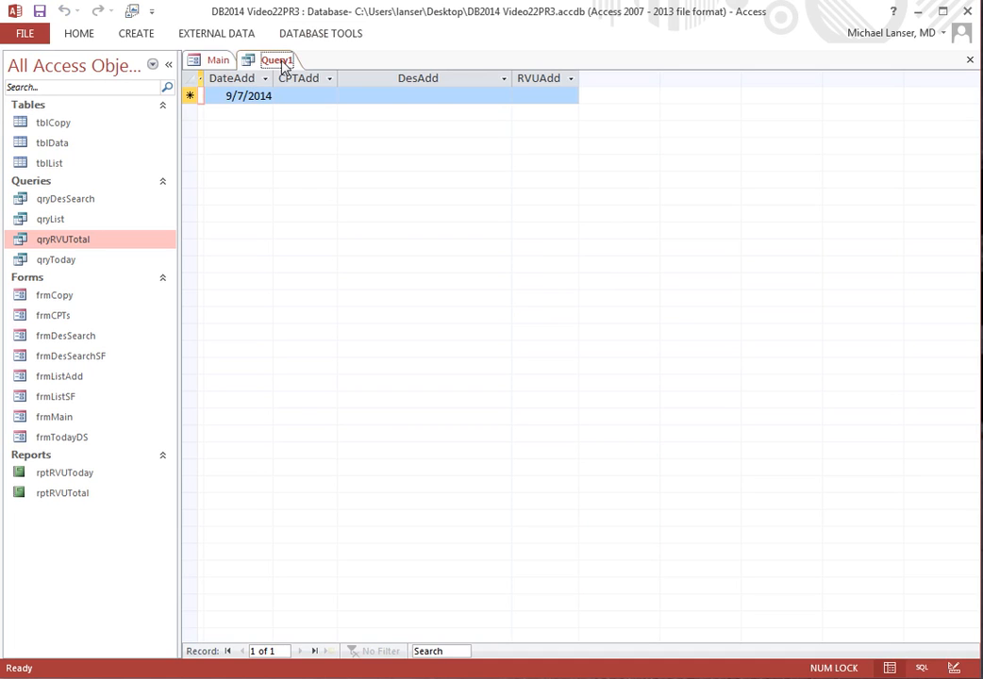
pyautogui.rightClick(282, 66)
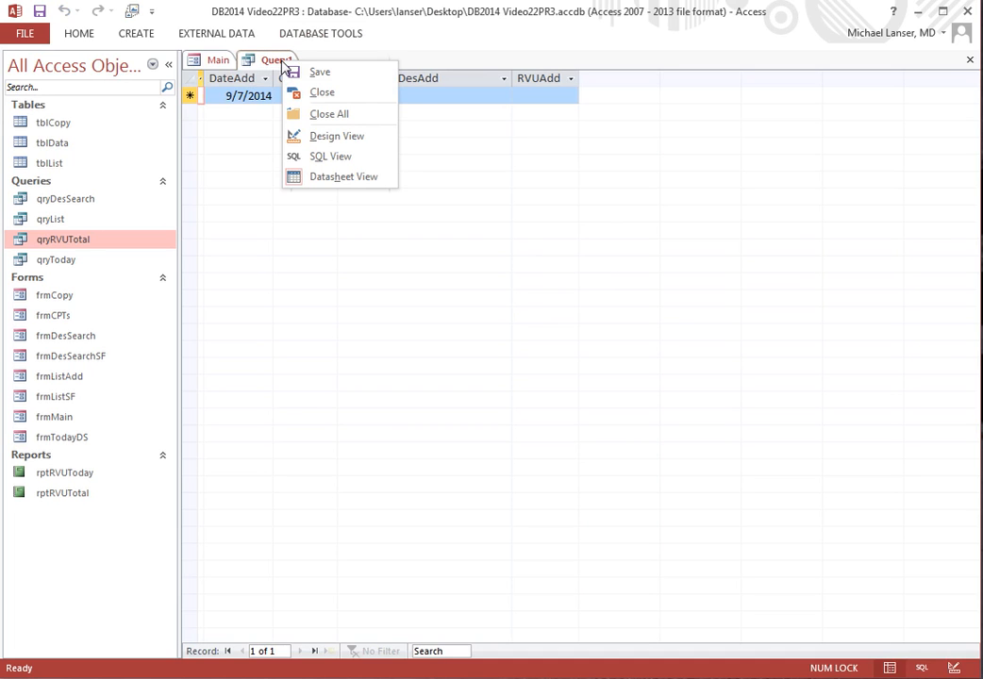
pyautogui.press('Escape')
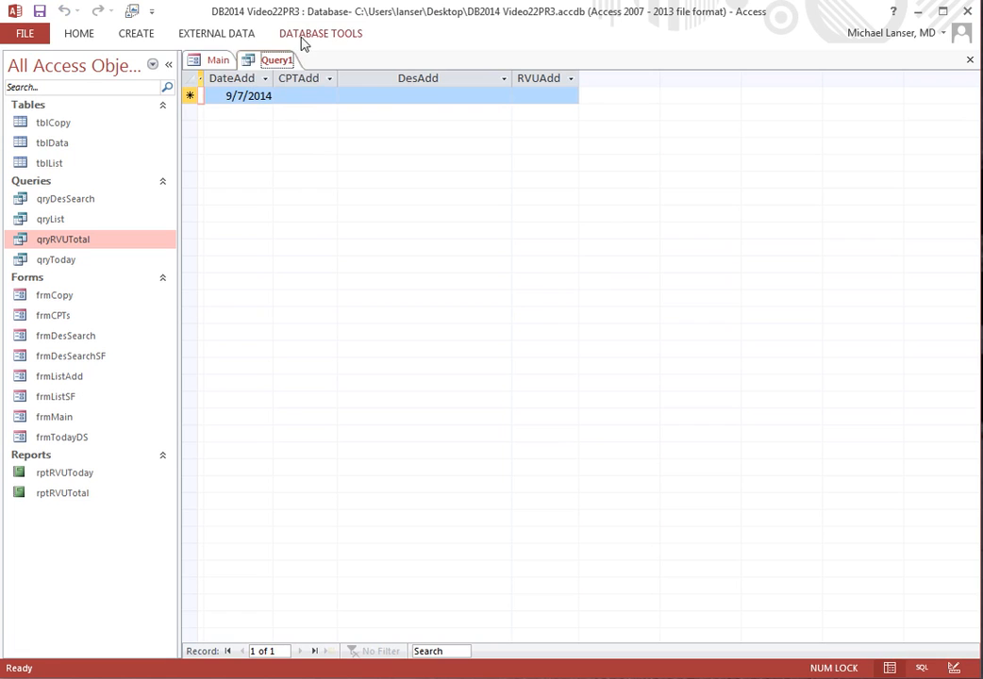
# Step: Save the query under the name qryParDateSearch
pyautogui.rightClick(282, 64)
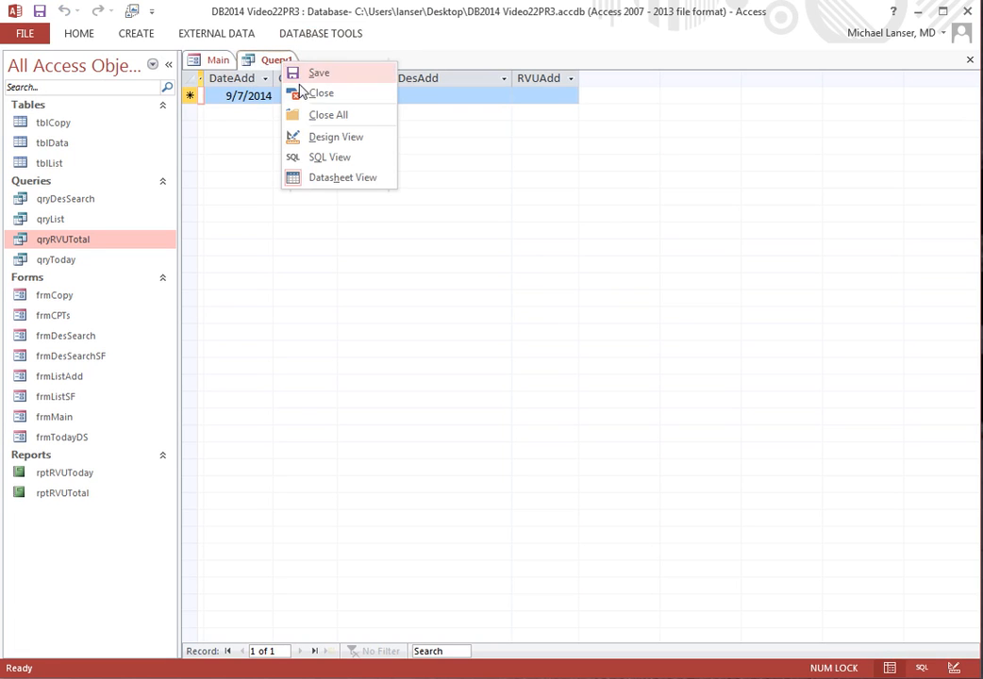
pyautogui.click(317, 74)
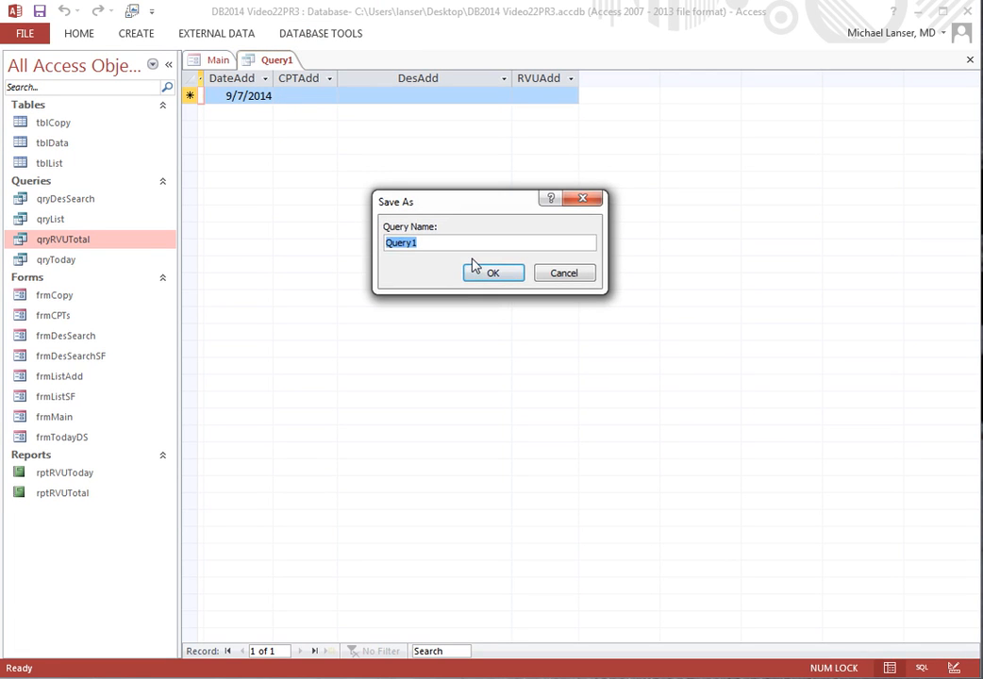
pyautogui.write('qryParDateSear')
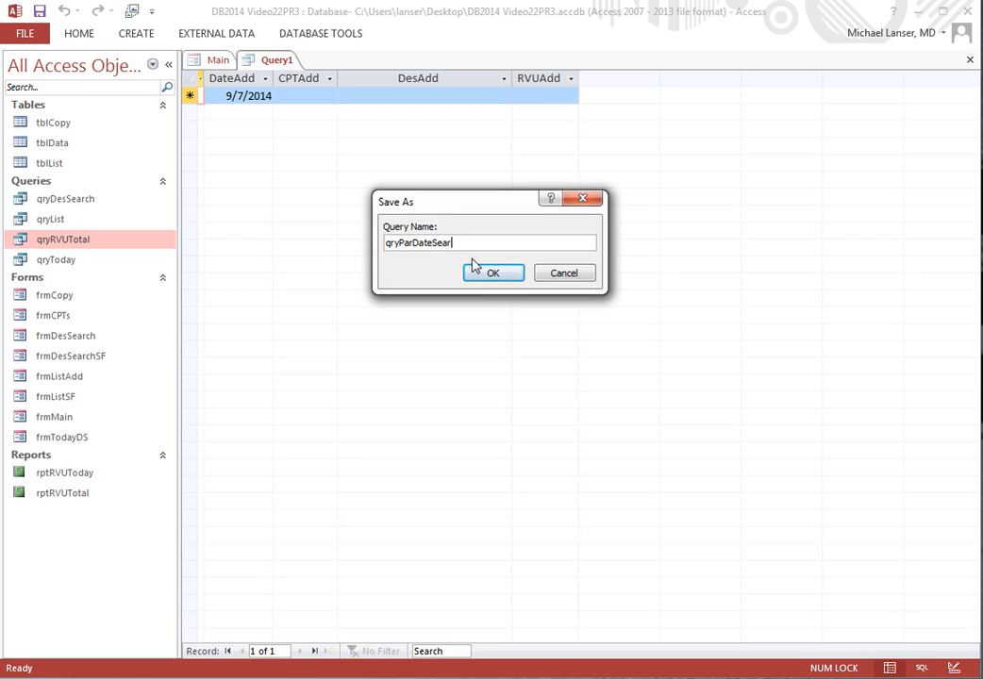
pyautogui.write('ch')
pyautogui.click(474, 268)
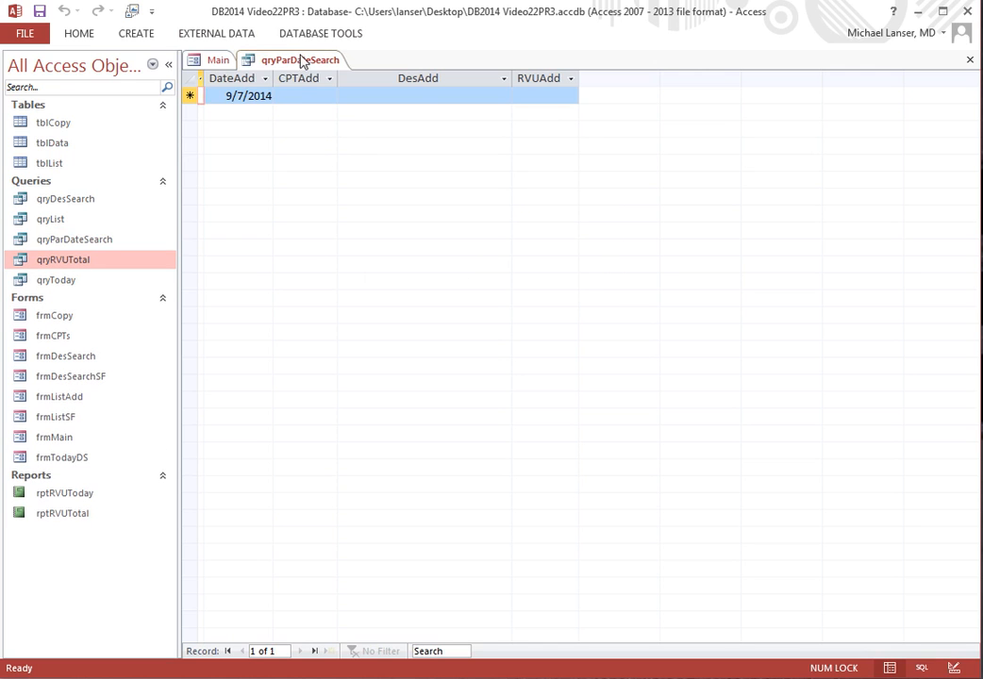
# Step: Reopen qryParDateSearch in Design View and delete the stray date before Between in the DateAdd criterion
pyautogui.rightClick(301, 59)
pyautogui.click(316, 132)
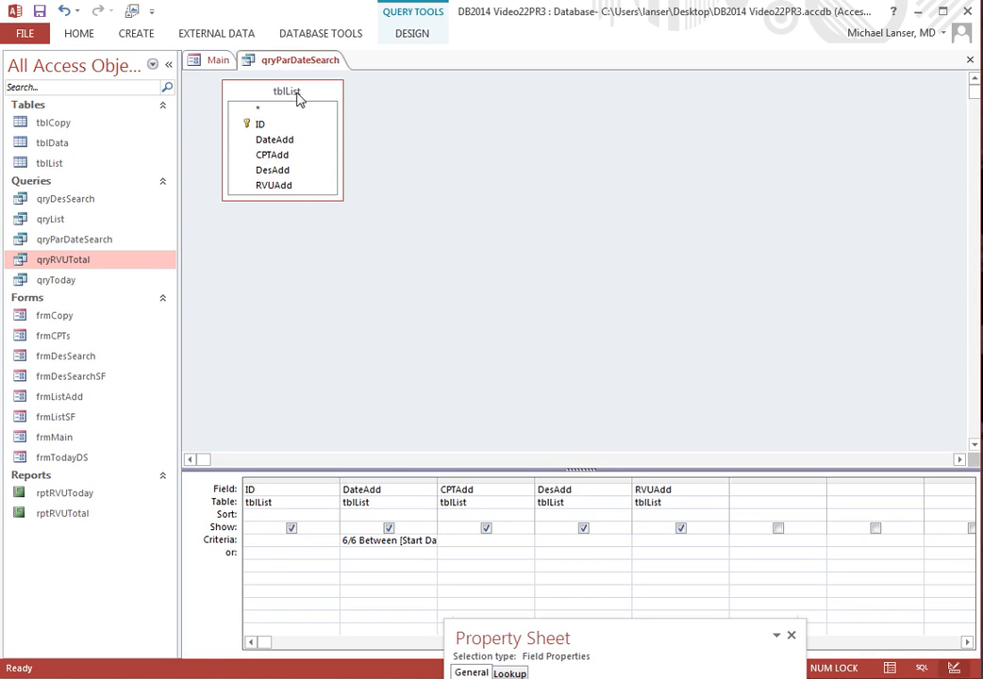
pyautogui.click(407, 35)
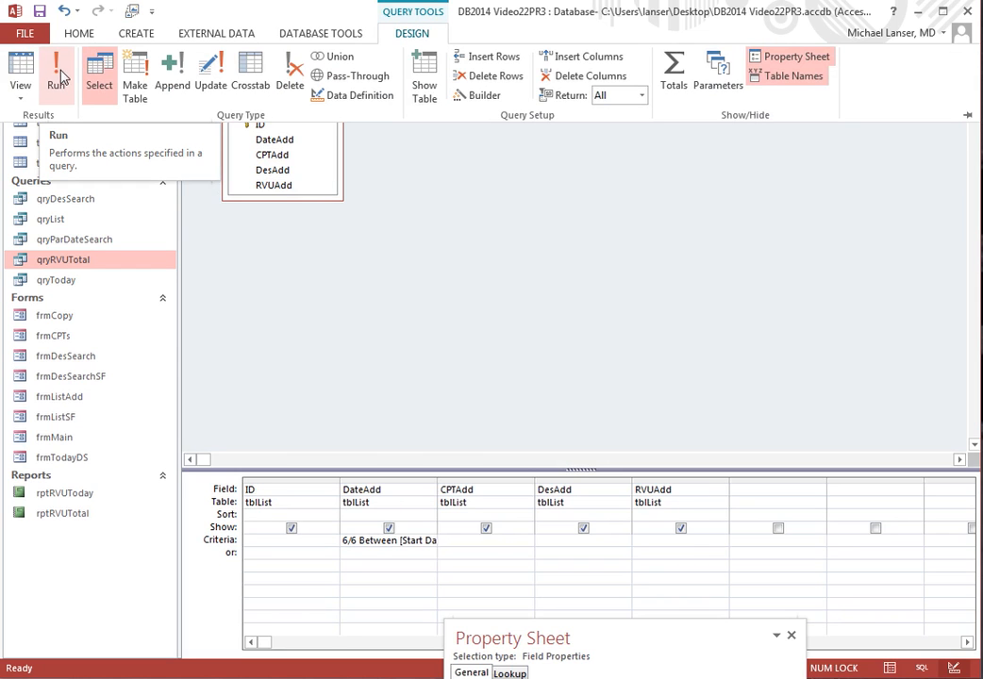
pyautogui.click(403, 542)
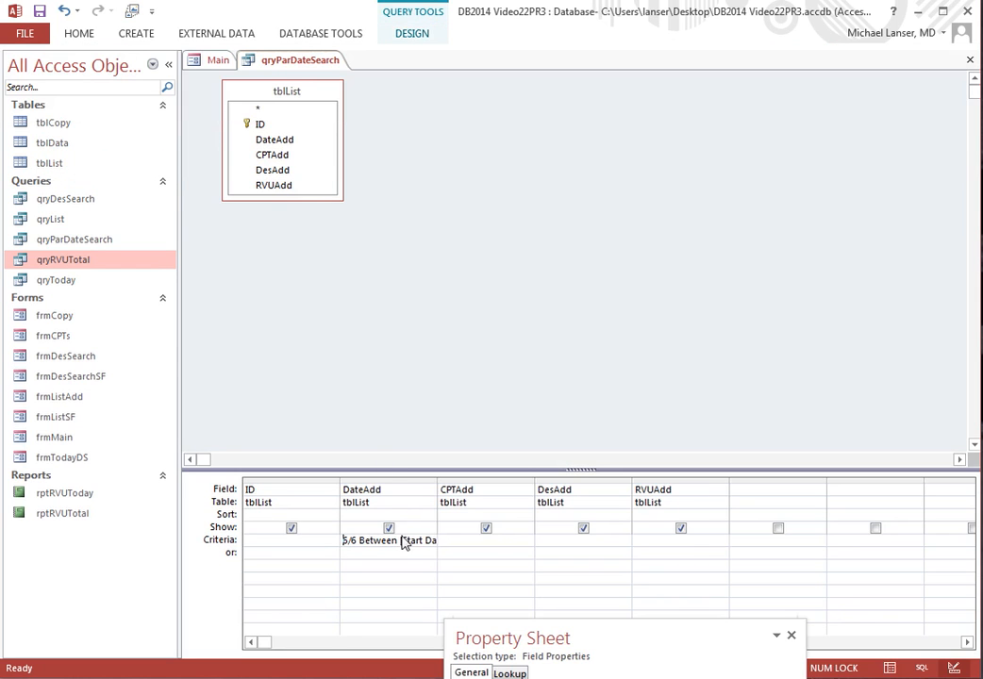
pyautogui.doubleClick(415, 542)
pyautogui.moveTo(381, 541); pyautogui.dragTo(286, 537)
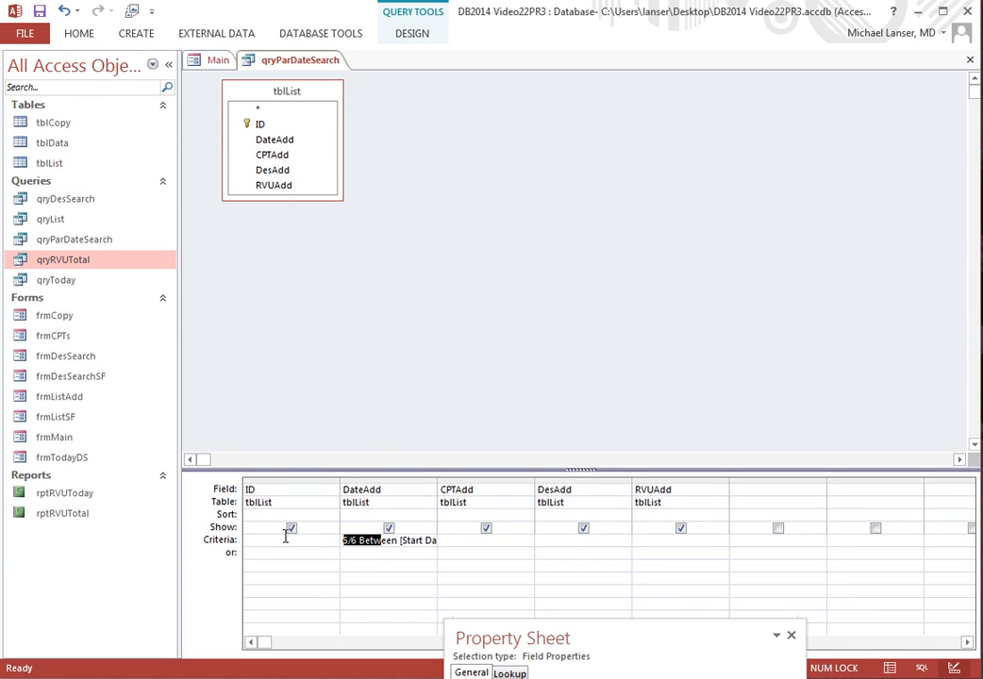
pyautogui.click(356, 542)
pyautogui.press('BackSpace')
pyautogui.press('BackSpace')
pyautogui.press('BackSpace')
pyautogui.press('BackSpace')
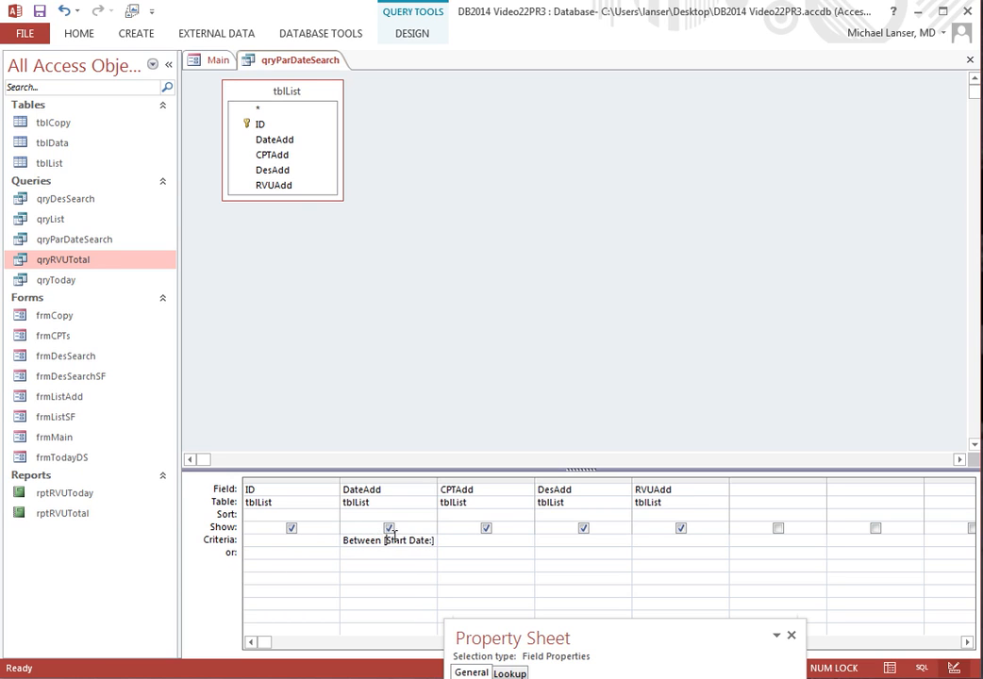
# Step: Check the end of the DateAdd criterion and save the corrected query
pyautogui.moveTo(389, 540); pyautogui.dragTo(493, 544)
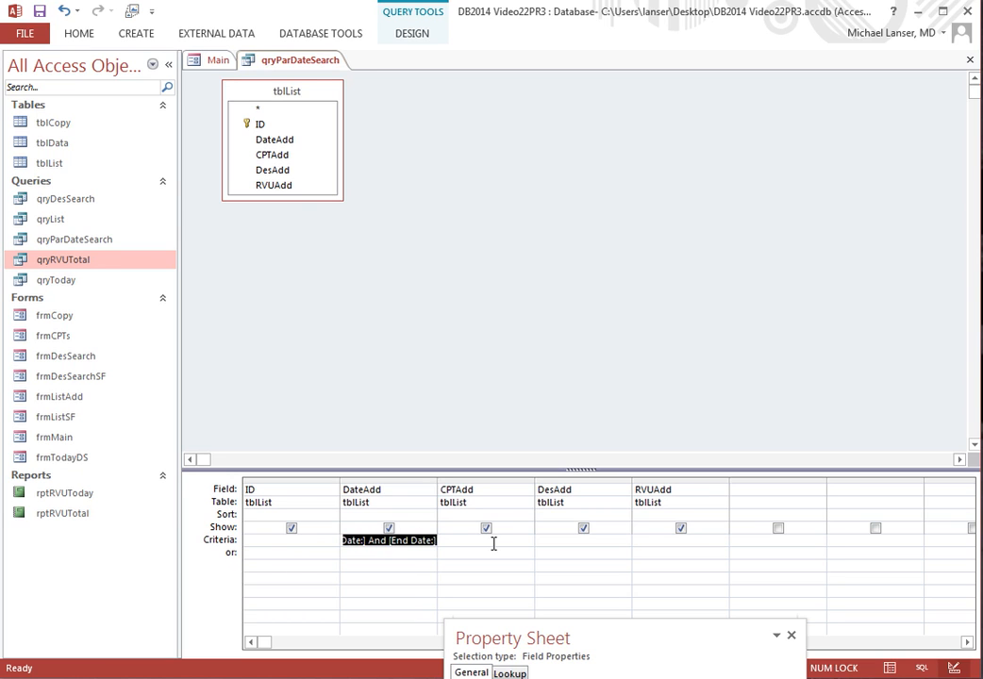
pyautogui.rightClick(309, 57)
pyautogui.click(321, 69)
pyautogui.rightClick(299, 61)
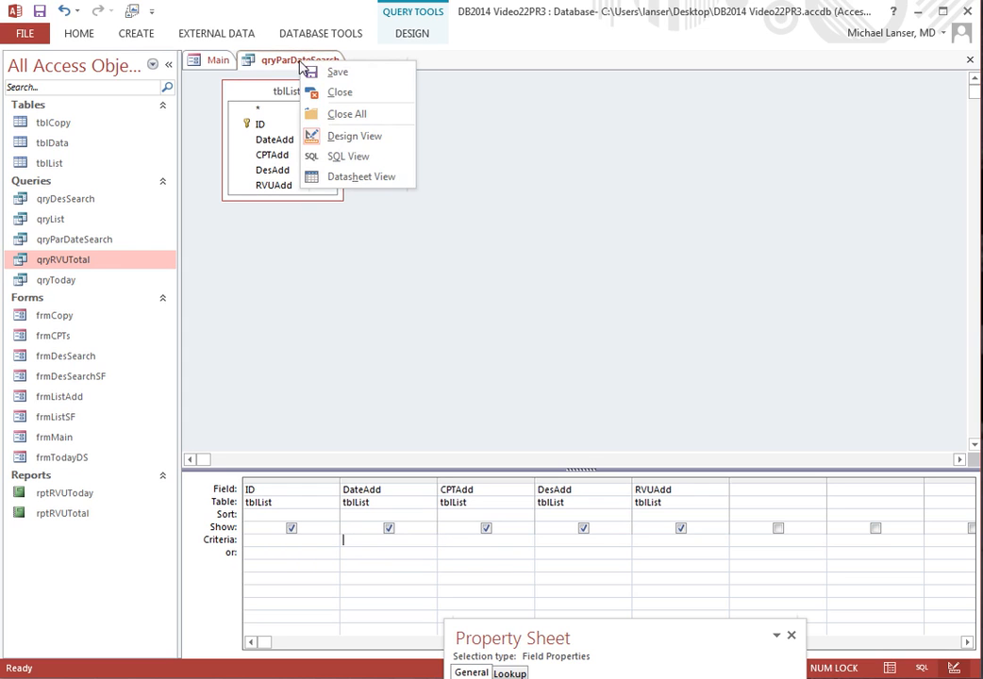
pyautogui.click(314, 57)
# Step: Run the corrected query with 5/5 as the start date and supply an end date
pyautogui.click(384, 39)
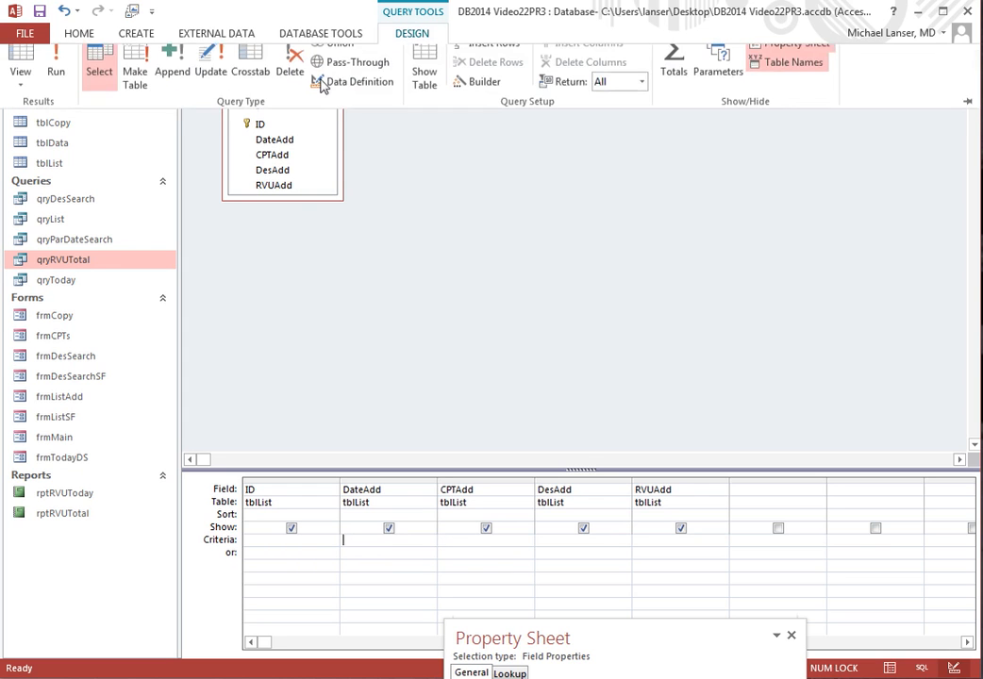
pyautogui.click(52, 62)
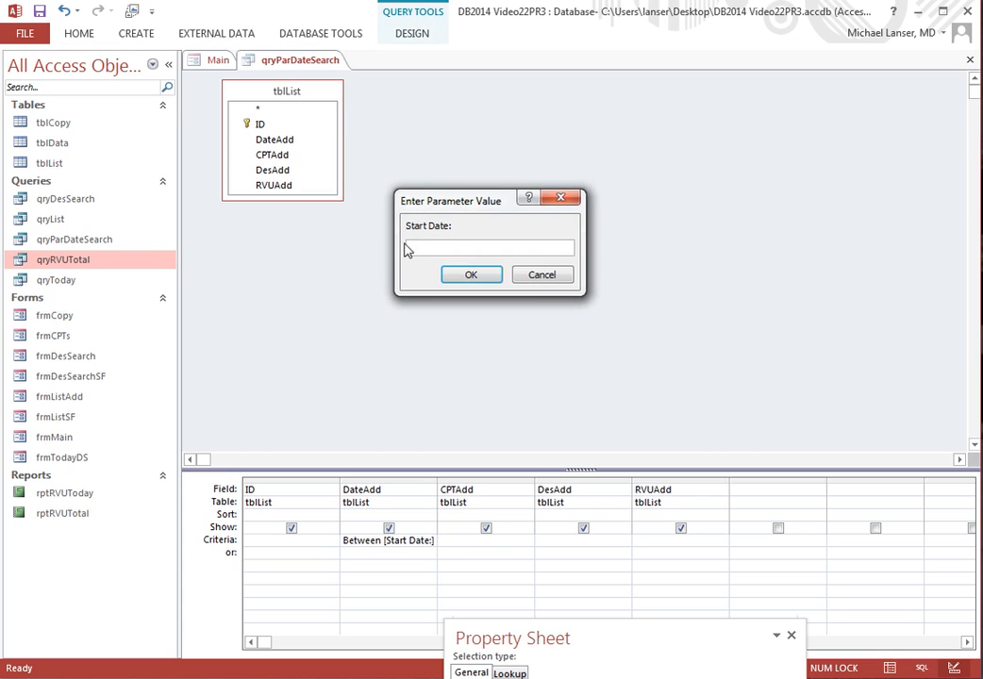
pyautogui.write('5/5')
pyautogui.press('Return')
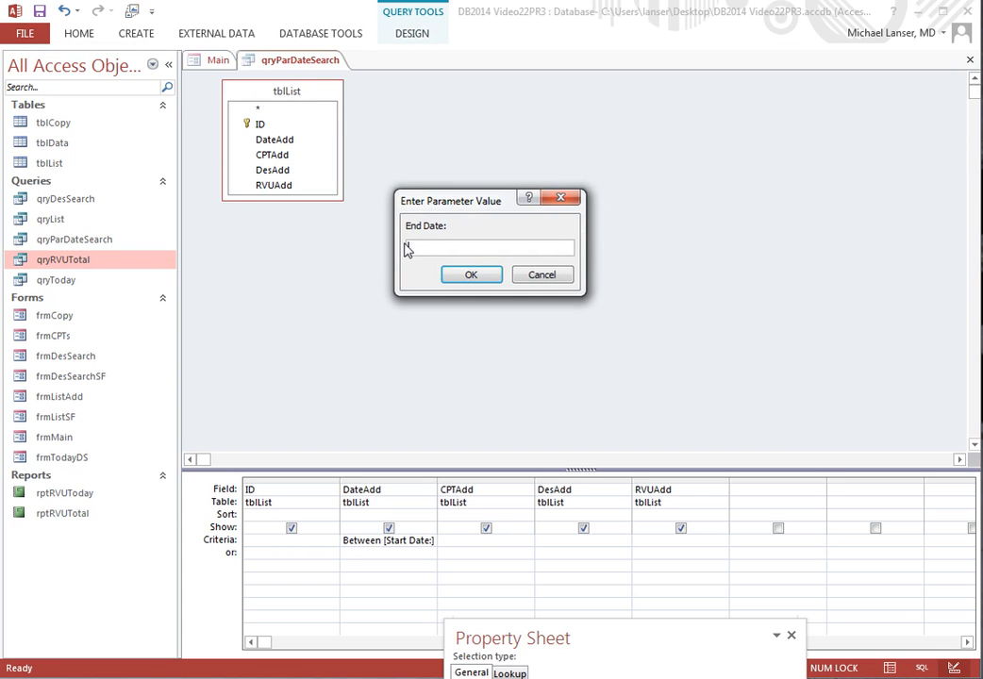
pyautogui.press('Return')
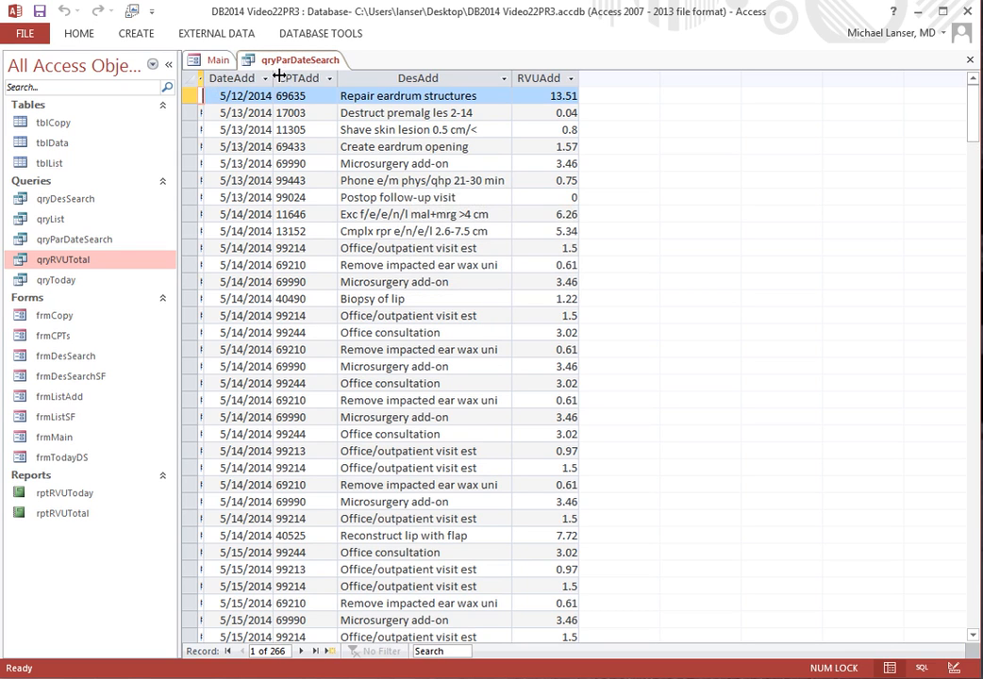
# Step: Close the qryParDateSearch results
pyautogui.rightClick(244, 58)
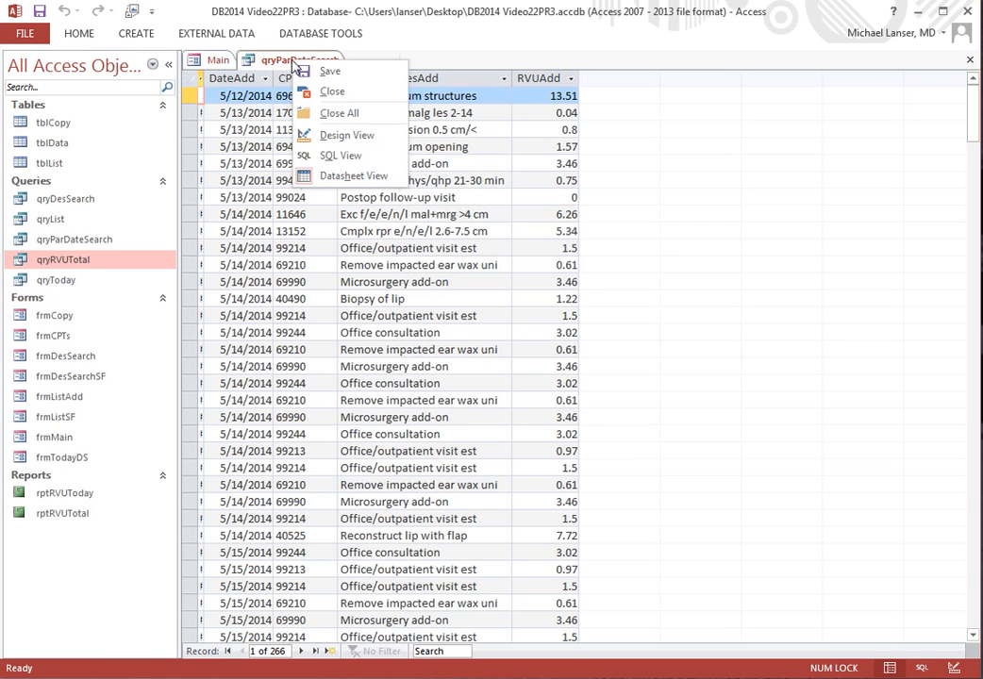
pyautogui.click(304, 62)
pyautogui.rightClick(307, 64)
pyautogui.click(342, 94)
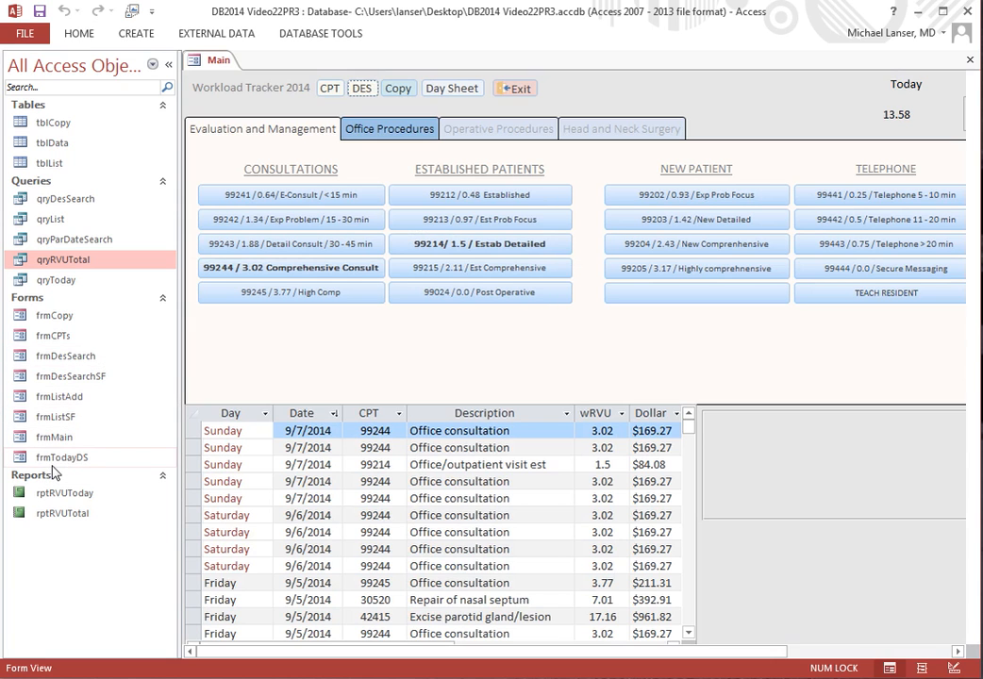
# Step: Duplicate the form frmDesSearch as a new form named frmDateSearch
pyautogui.click(74, 362)
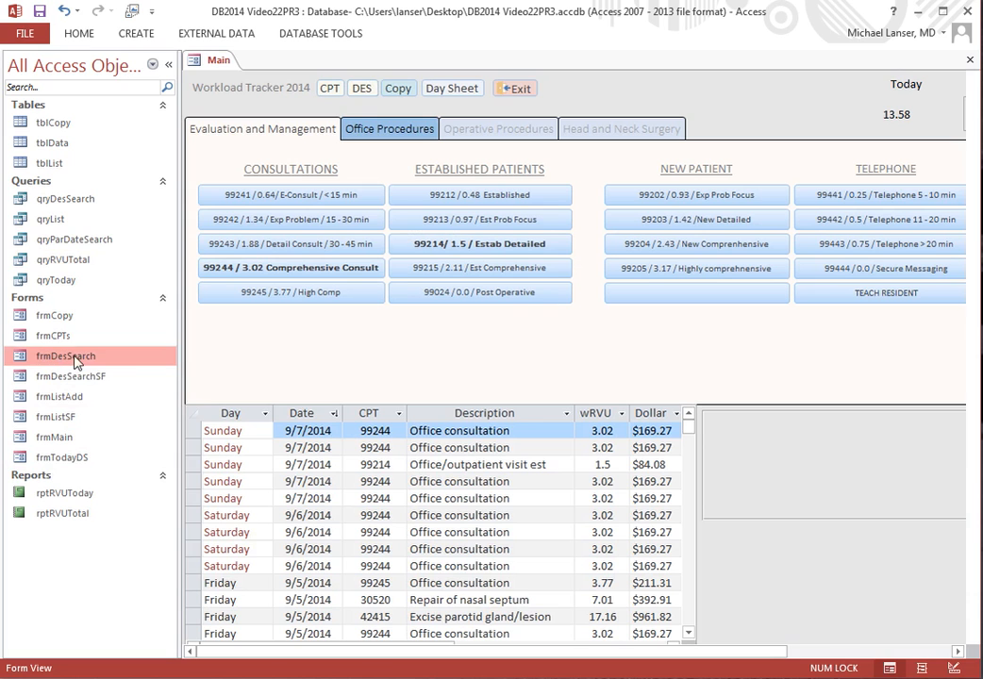
pyautogui.rightClick(76, 363)
pyautogui.click(120, 535)
pyautogui.rightClick(111, 375)
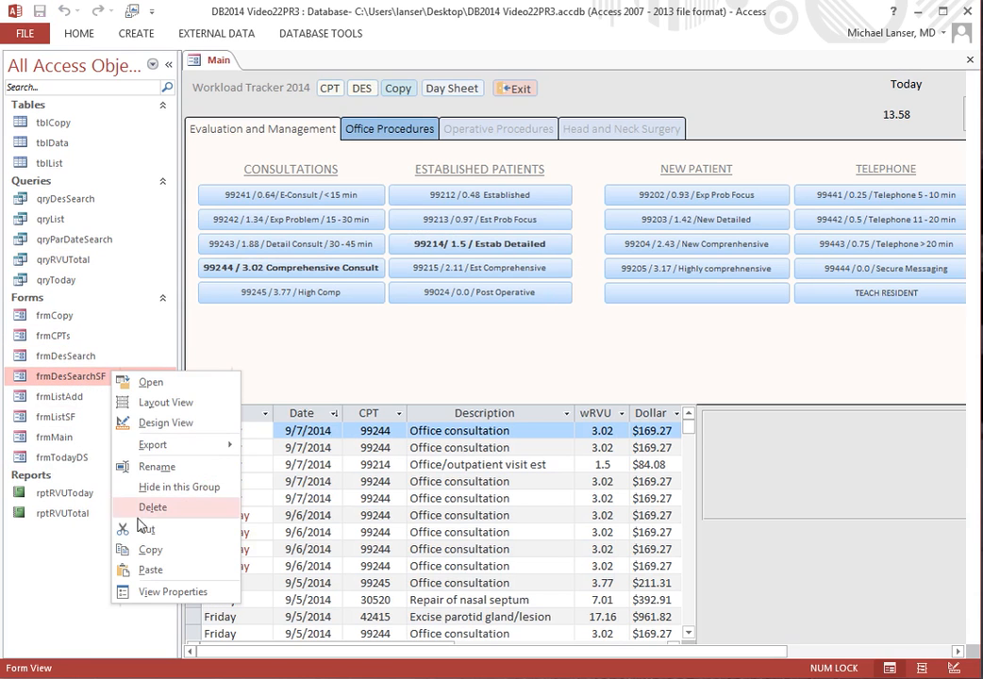
pyautogui.click(147, 571)
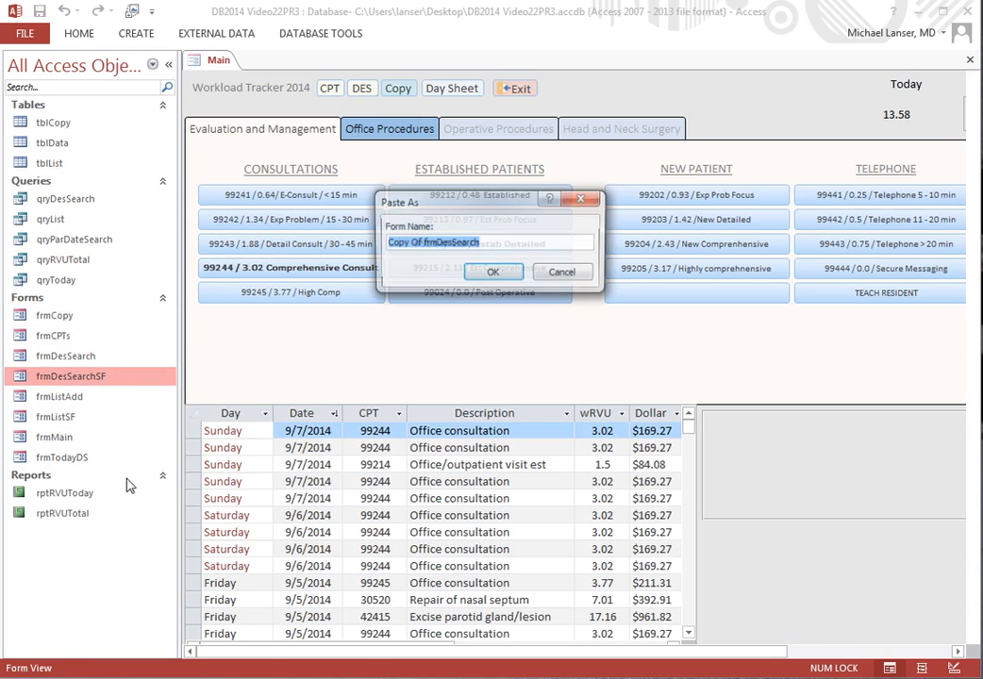
pyautogui.click(422, 243)
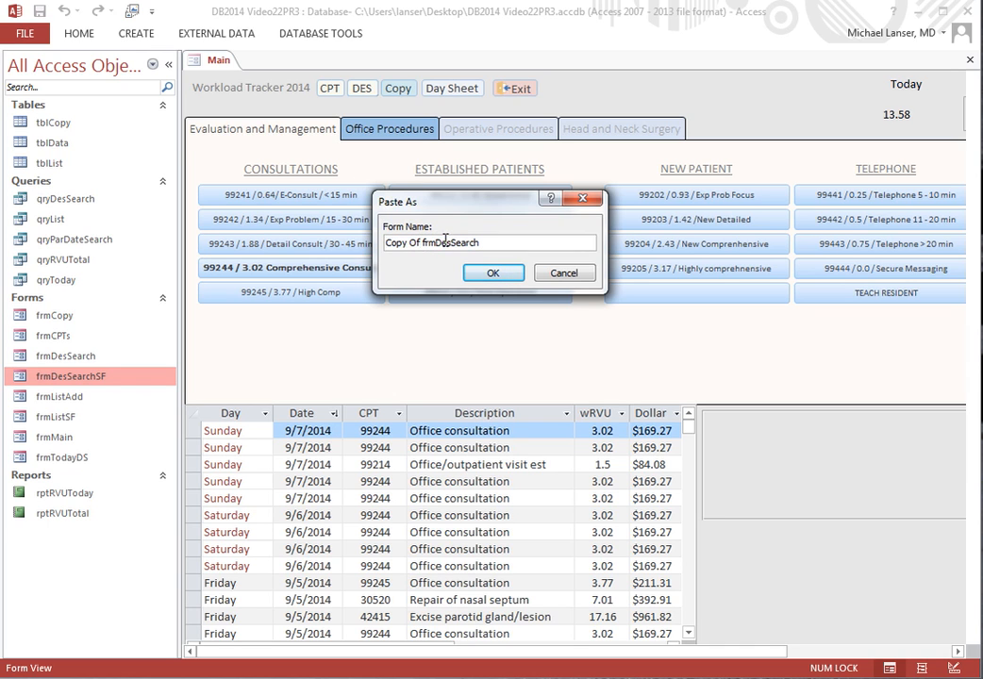
pyautogui.press('BackSpace')
pyautogui.press('BackSpace')
pyautogui.press('BackSpace')
pyautogui.write('Da')
pyautogui.press('BackSpace')
pyautogui.press('BackSpace')
pyautogui.press('BackSpace')
pyautogui.press('BackSpace')
pyautogui.press('BackSpace')
pyautogui.press('BackSpace')
pyautogui.press('BackSpace')
pyautogui.press('BackSpace')
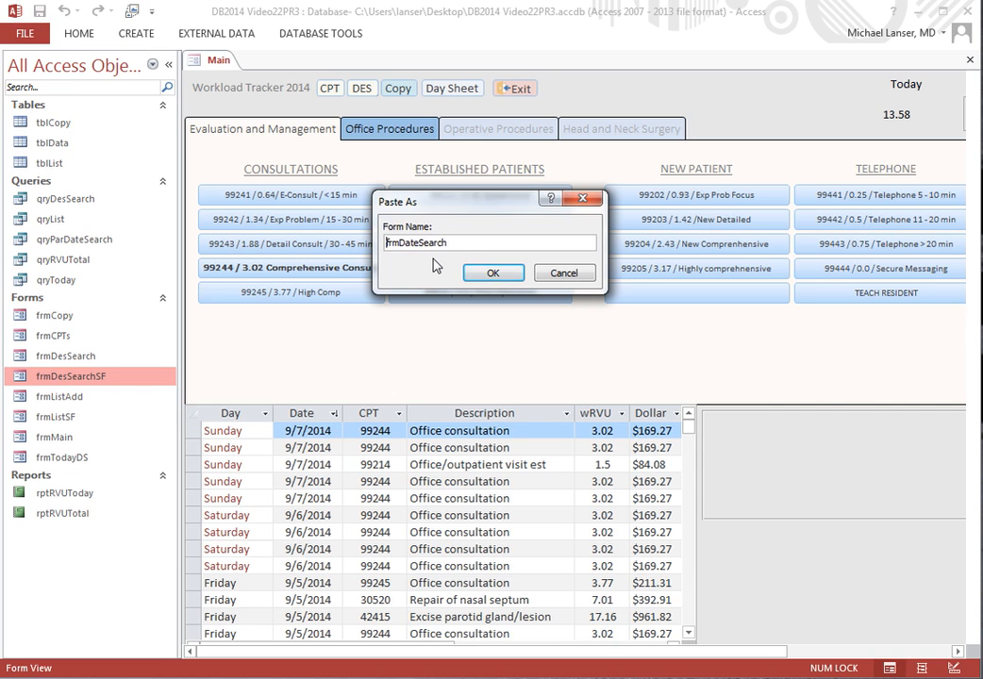
pyautogui.click(493, 273)
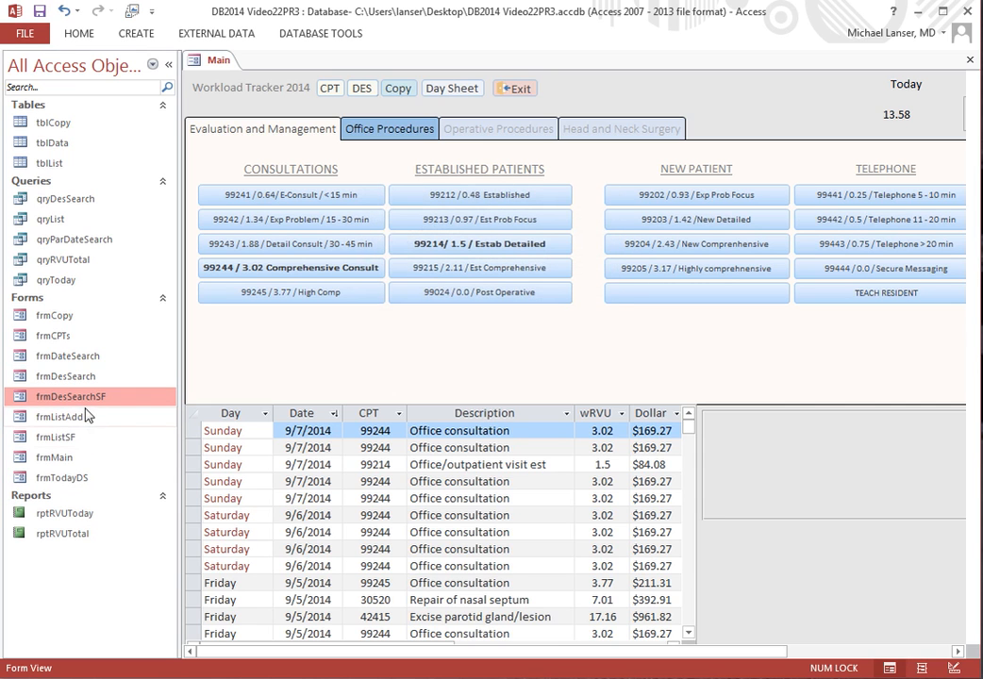
# Step: Open frmDateSearch in Design View and delete its embedded frmDesSearchSF subform
pyautogui.click(85, 358)
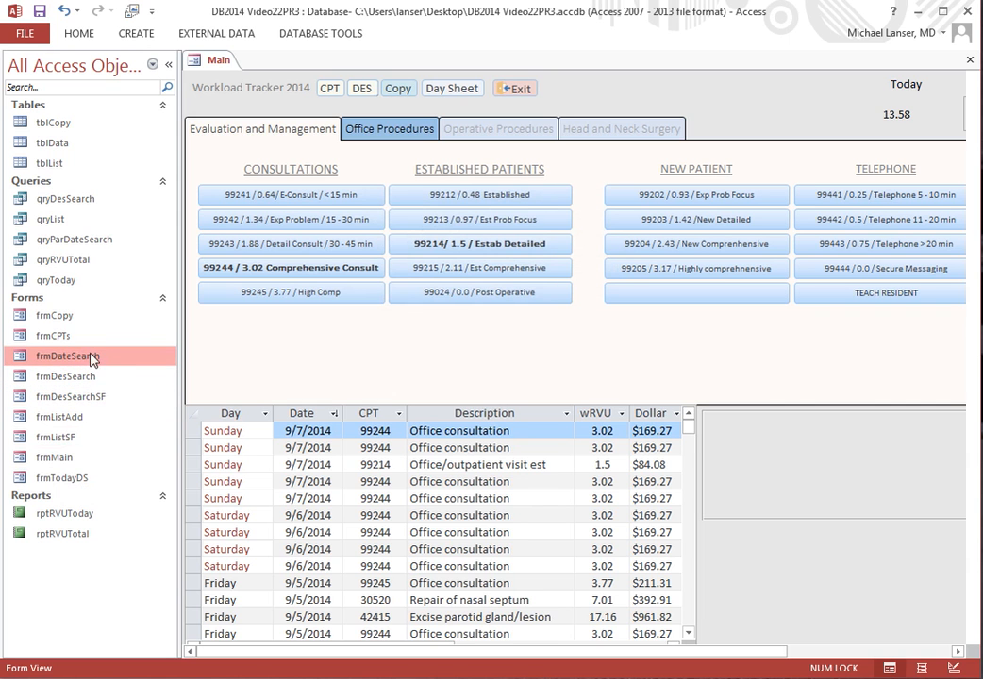
pyautogui.rightClick(92, 359)
pyautogui.click(141, 402)
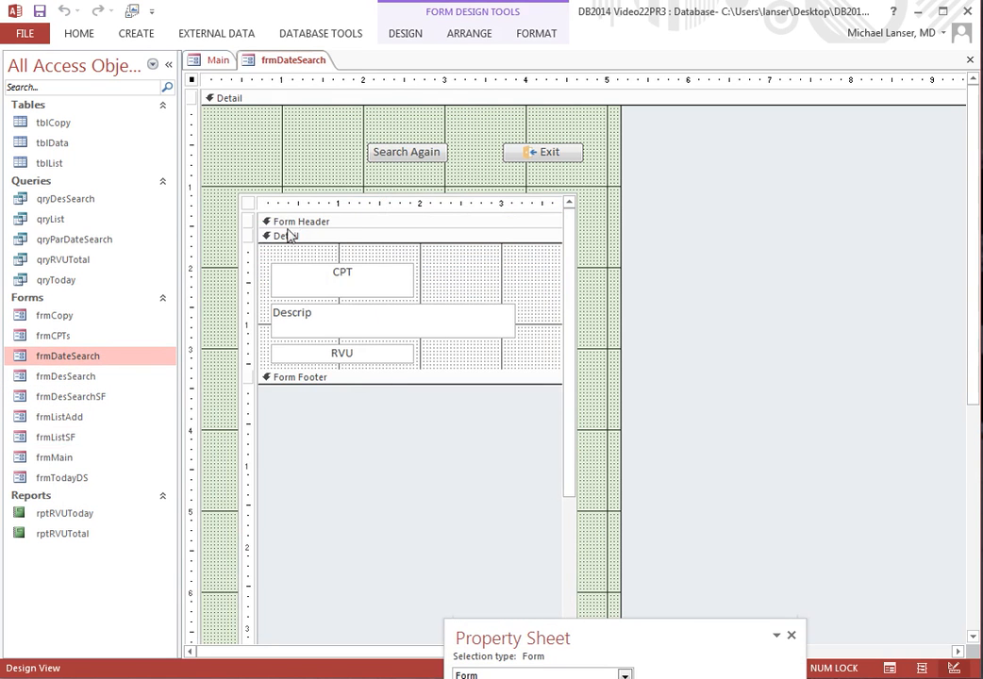
pyautogui.click(250, 208)
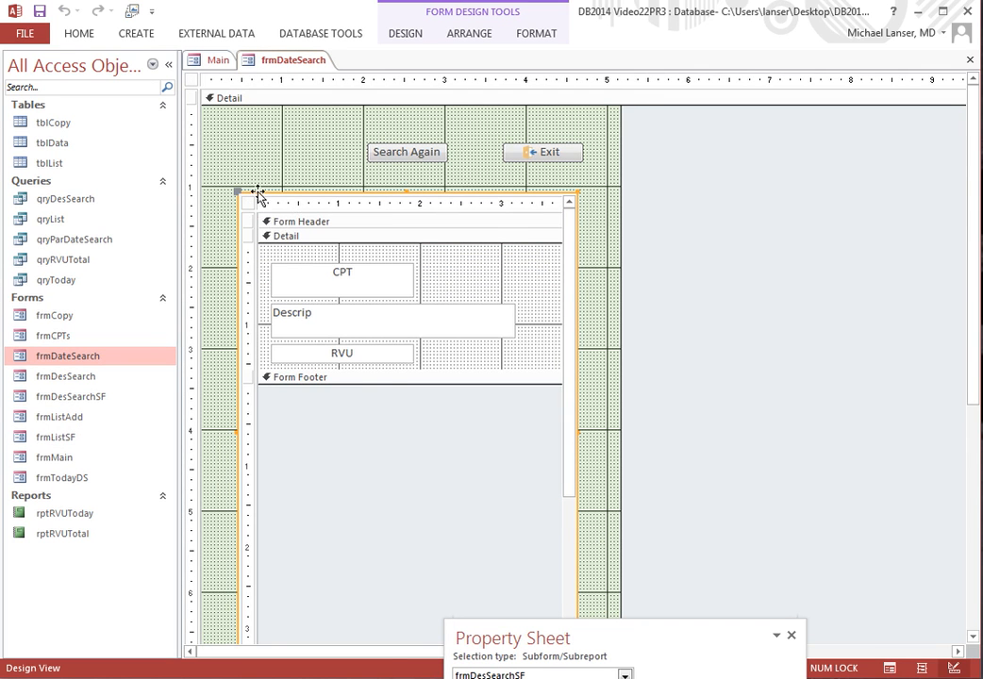
pyautogui.rightClick(237, 192)
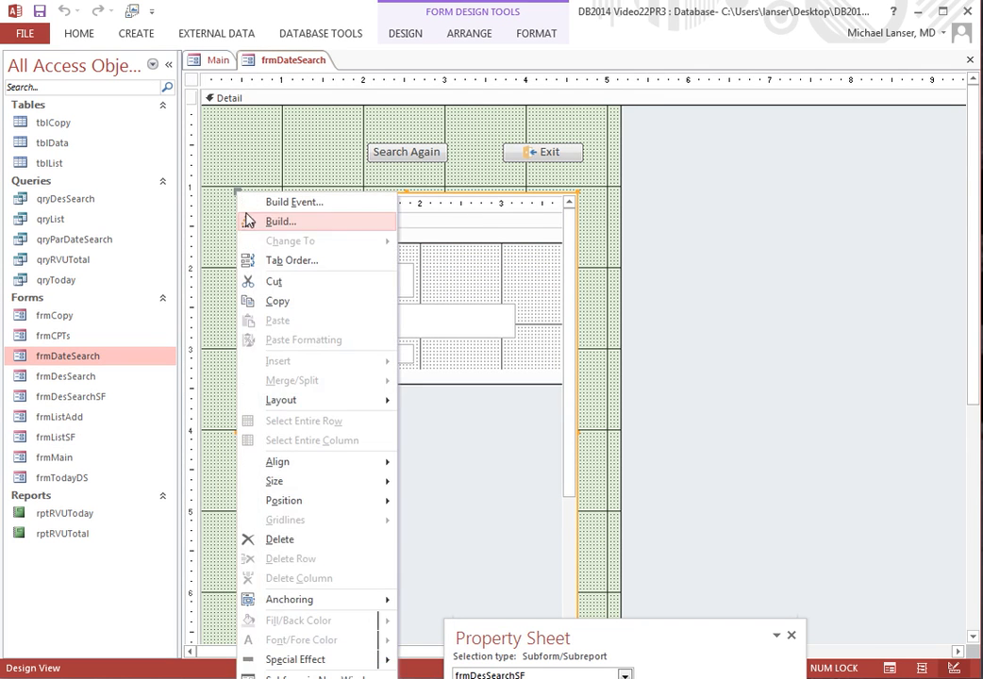
pyautogui.click(280, 539)
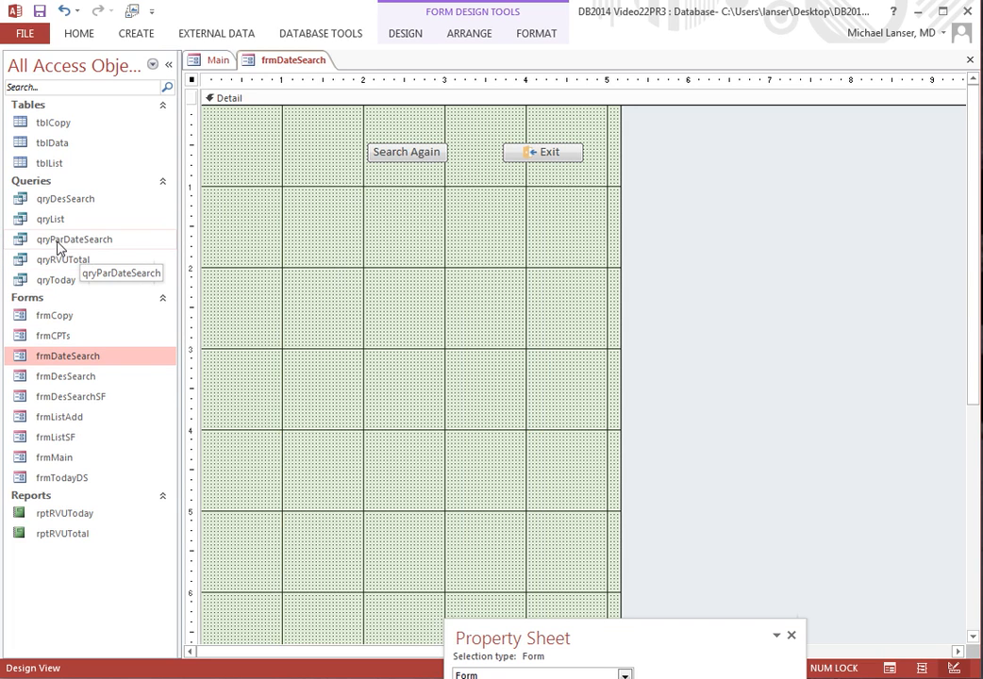
# Step: Insert the qryParDateSearch query into frmDateSearch as a subform named frmParDateSearchSF
pyautogui.moveTo(58, 248); pyautogui.dragTo(301, 308)
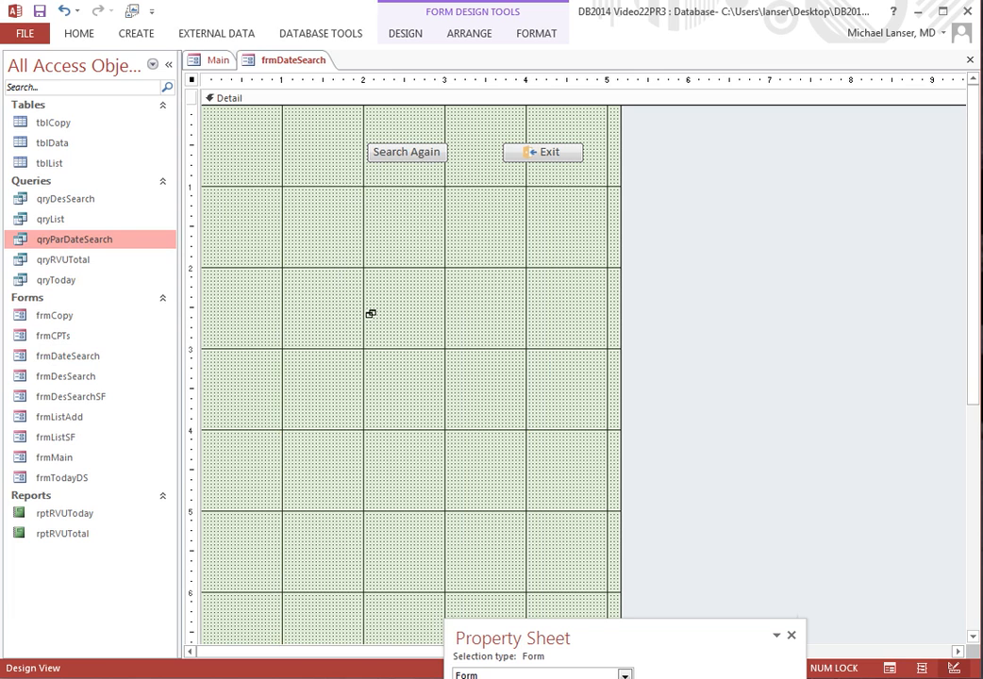
pyautogui.moveTo(437, 423); pyautogui.dragTo(437, 423)
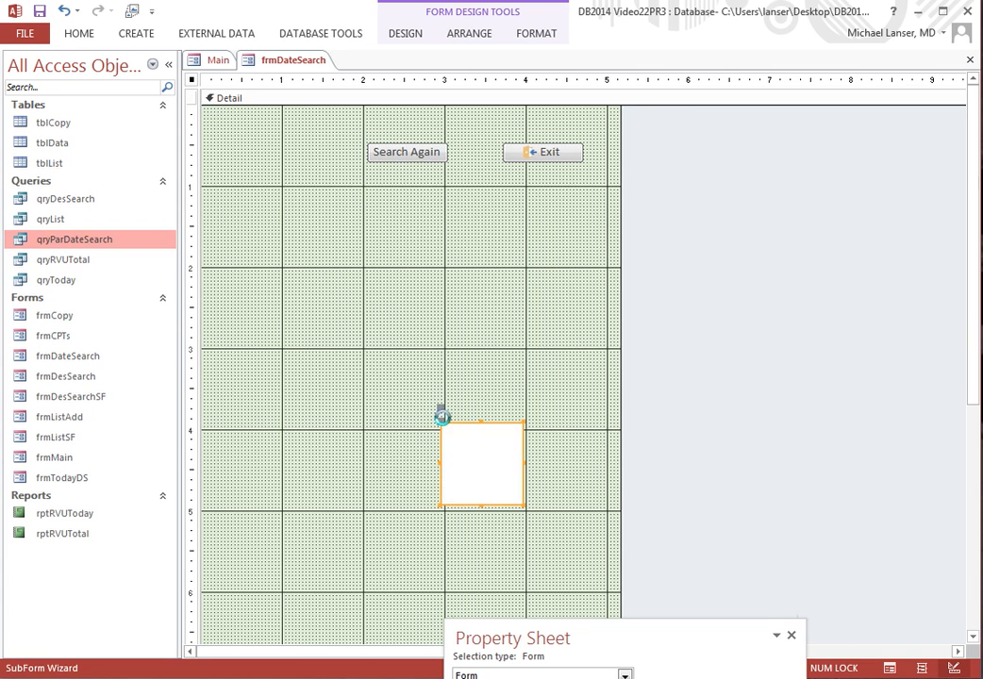
pyautogui.moveTo(416, 196); pyautogui.dragTo(392, 197)
pyautogui.write('frmParDateSearch subform')
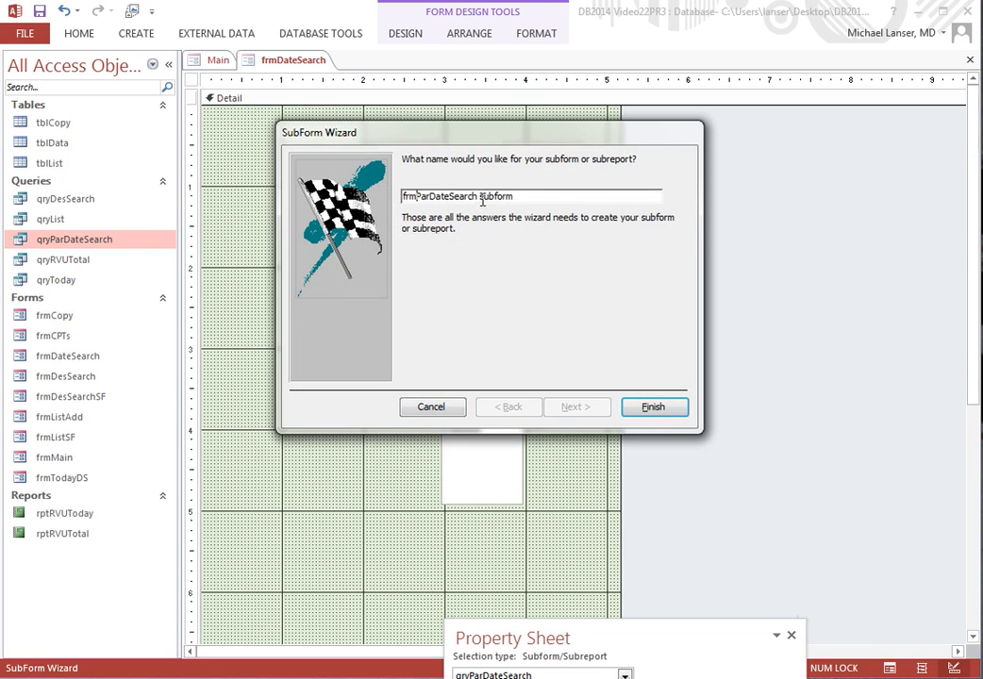
pyautogui.moveTo(480, 198); pyautogui.dragTo(555, 198)
pyautogui.press('BackSpace')
pyautogui.click(662, 406)
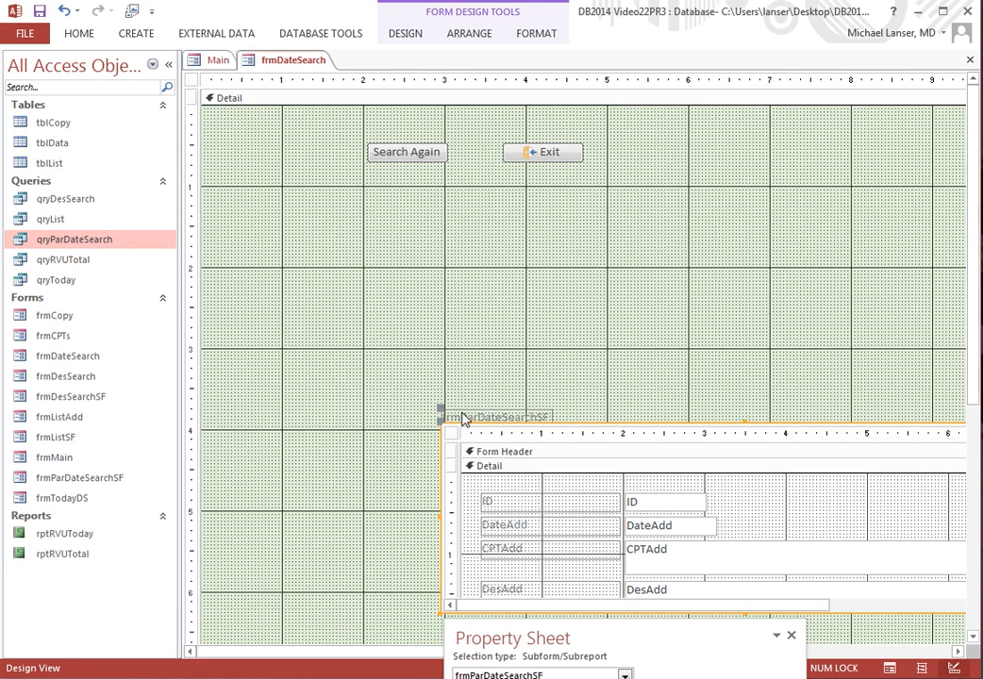
# Step: Delete the attached frmParDateSearchSF label and move the subform up to just below the Search Again and Exit buttons
pyautogui.click(465, 415)
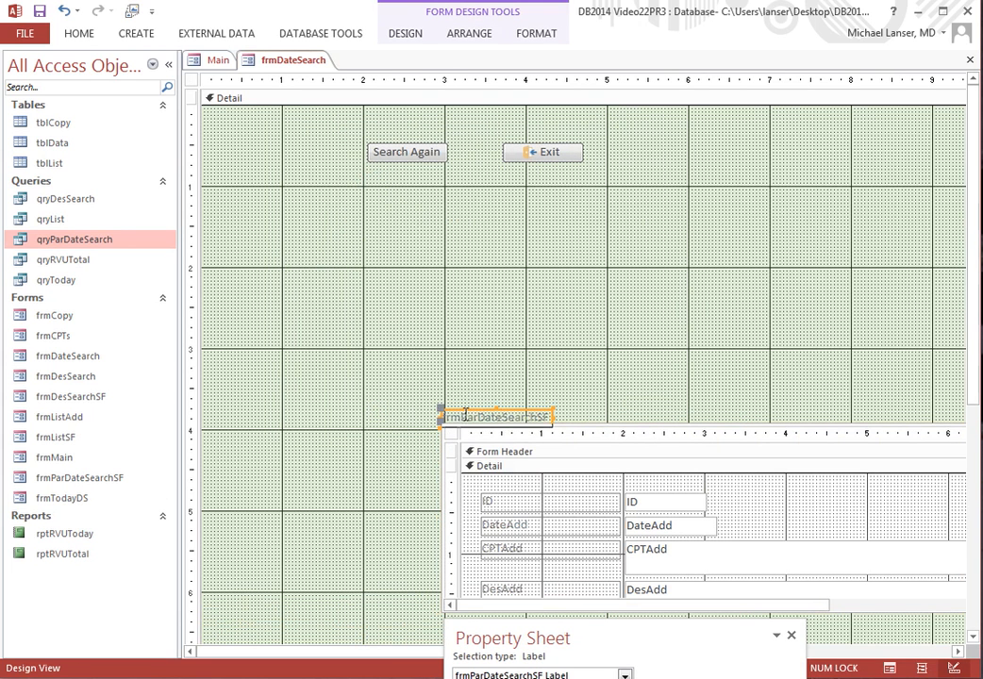
pyautogui.rightClick(465, 416)
pyautogui.click(531, 669)
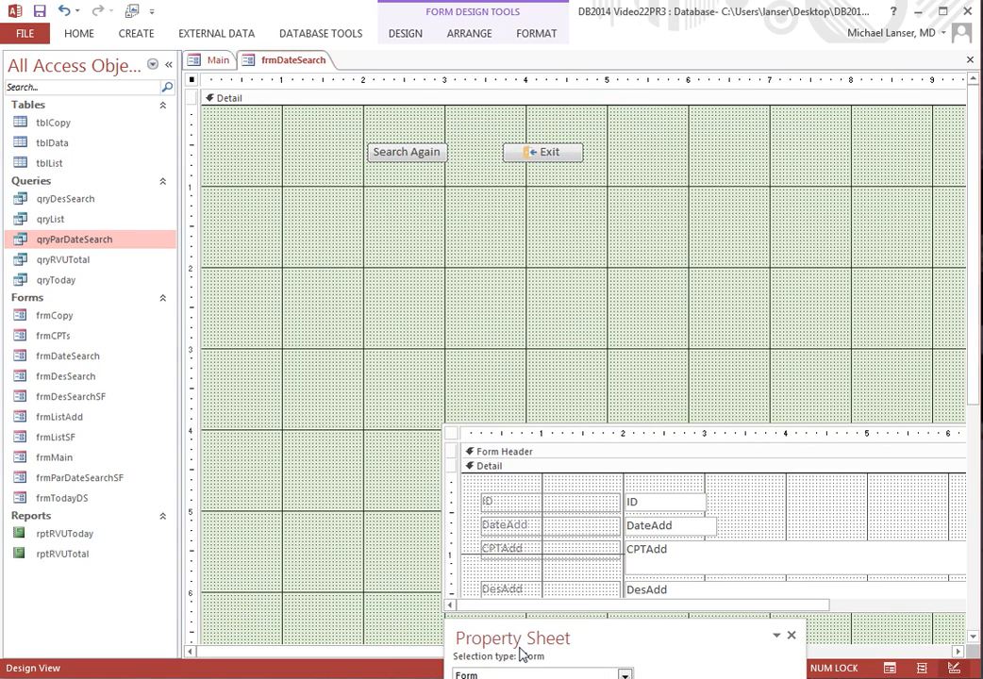
pyautogui.moveTo(467, 440); pyautogui.dragTo(262, 219)
pyautogui.moveTo(386, 454); pyautogui.dragTo(369, 327)
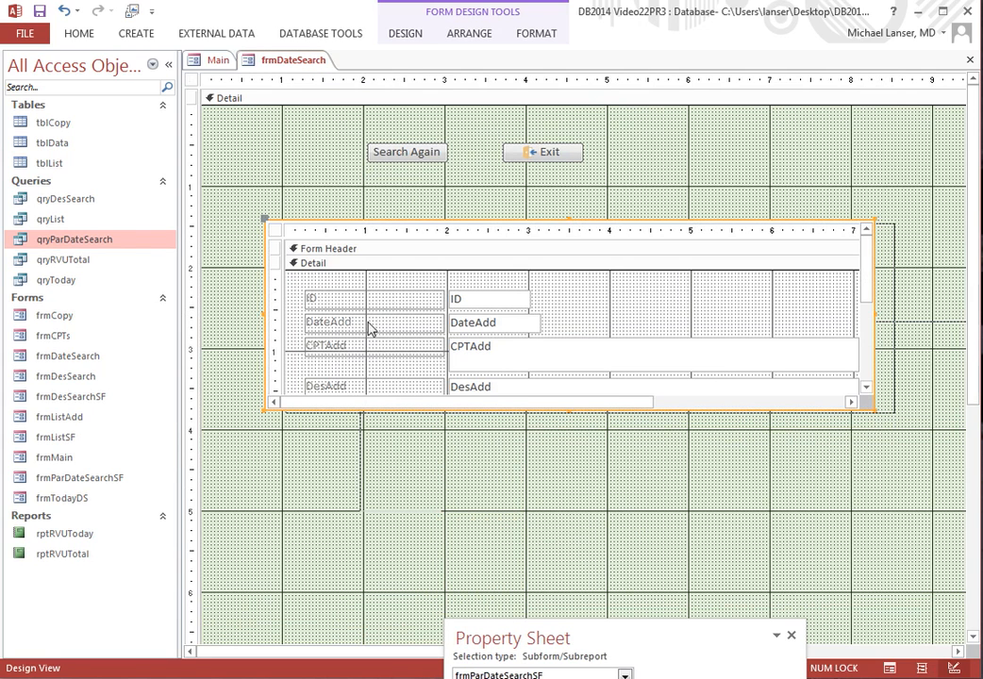
pyautogui.click(369, 328)
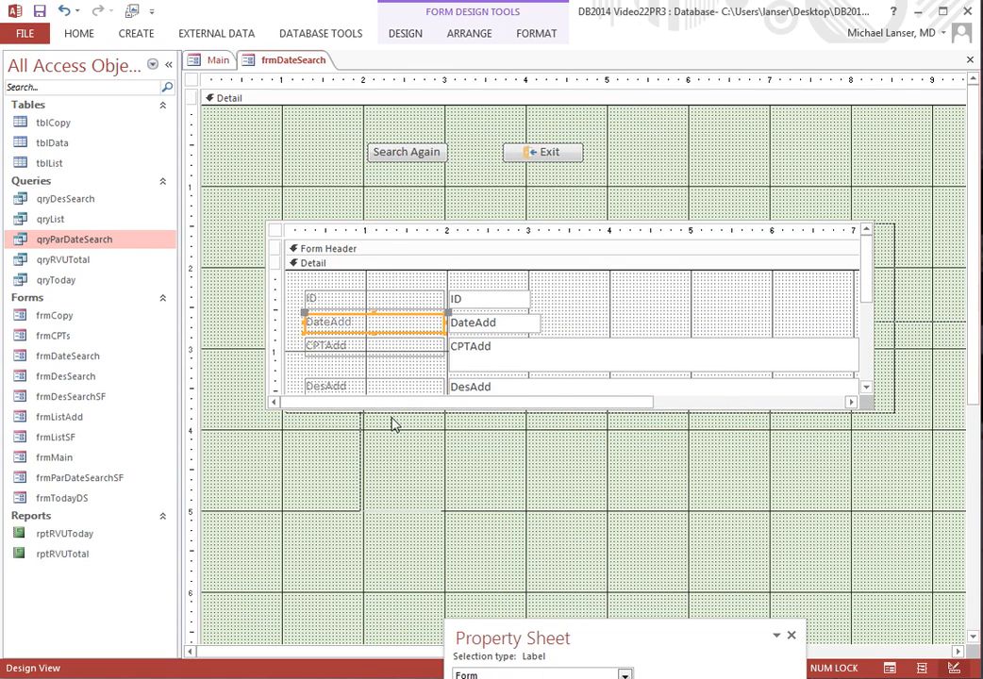
pyautogui.moveTo(394, 425); pyautogui.dragTo(396, 328)
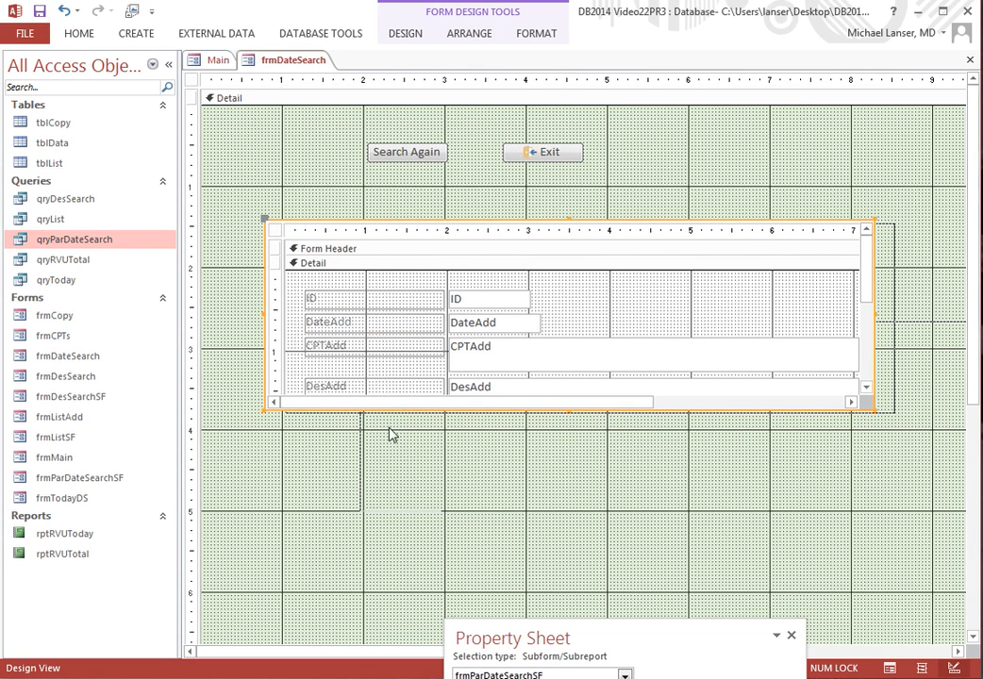
pyautogui.moveTo(392, 433); pyautogui.dragTo(382, 309)
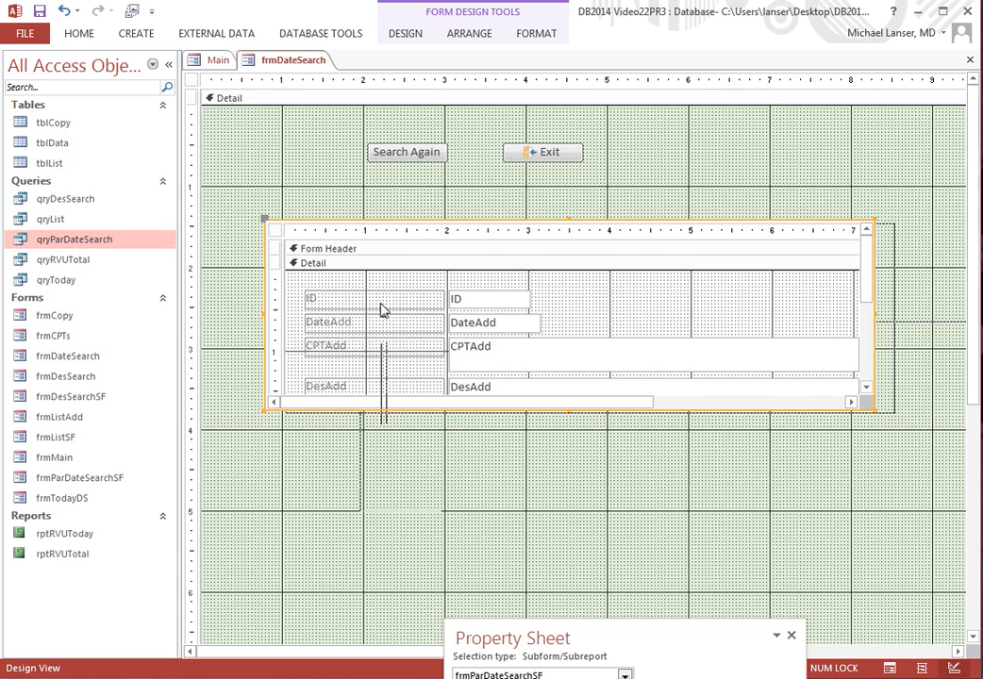
# Step: Delete the ID, DateAdd, CPTAdd and DesAdd labels from the subform's Detail section, keeping their text boxes
pyautogui.click(381, 304)
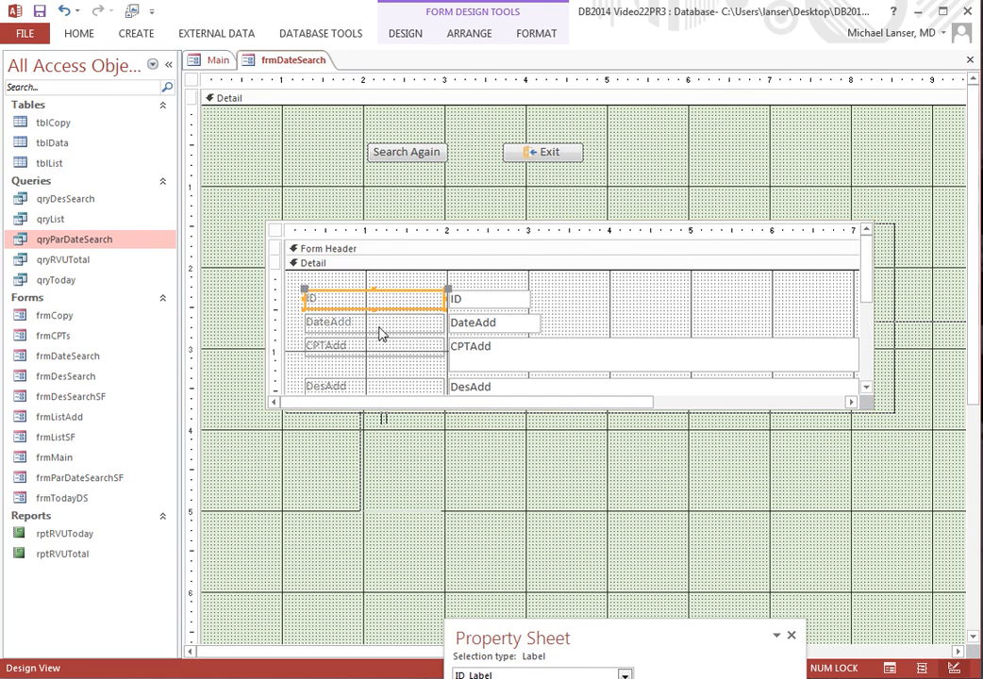
pyautogui.keyDown('shift'); pyautogui.click(381, 325); pyautogui.keyUp('shift')
pyautogui.keyDown('shift'); pyautogui.click(377, 349); pyautogui.keyUp('shift')
pyautogui.keyDown('shift'); pyautogui.click(373, 386); pyautogui.keyUp('shift')
pyautogui.rightClick(372, 385)
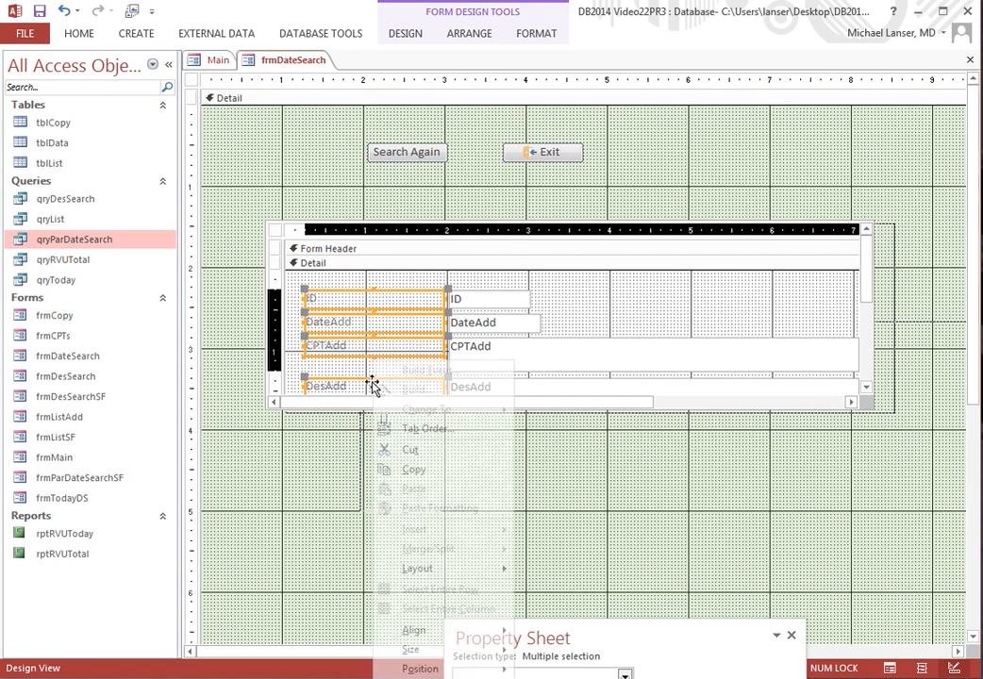
pyautogui.click(434, 678)
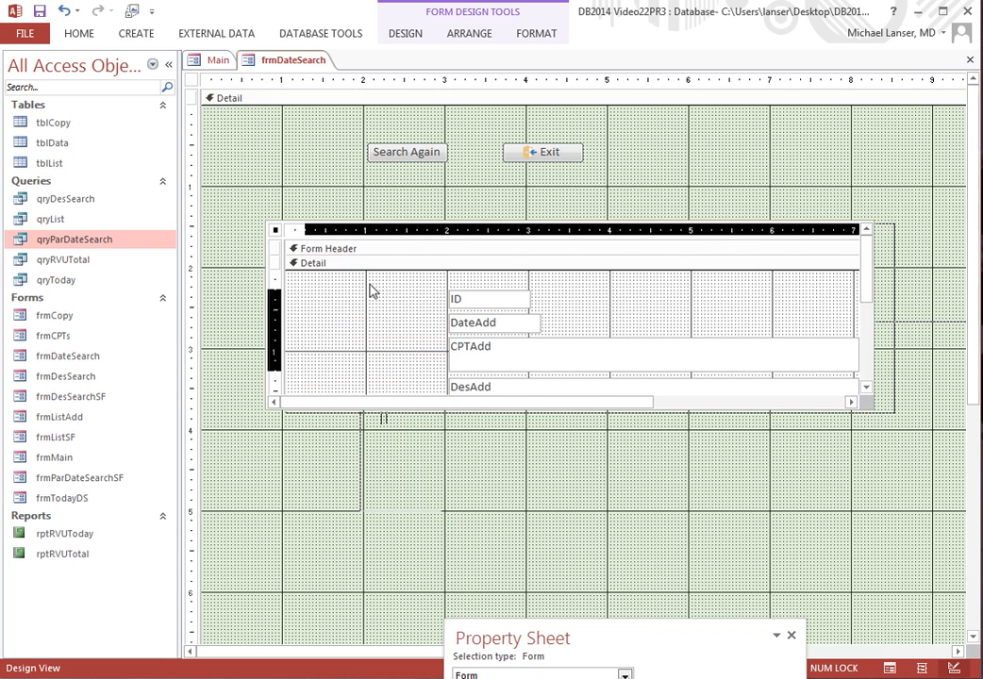
# Step: Resize the subform to about 4.6 by 4.7 inches and delete the RVUAdd label from its Detail section
pyautogui.click(273, 232)
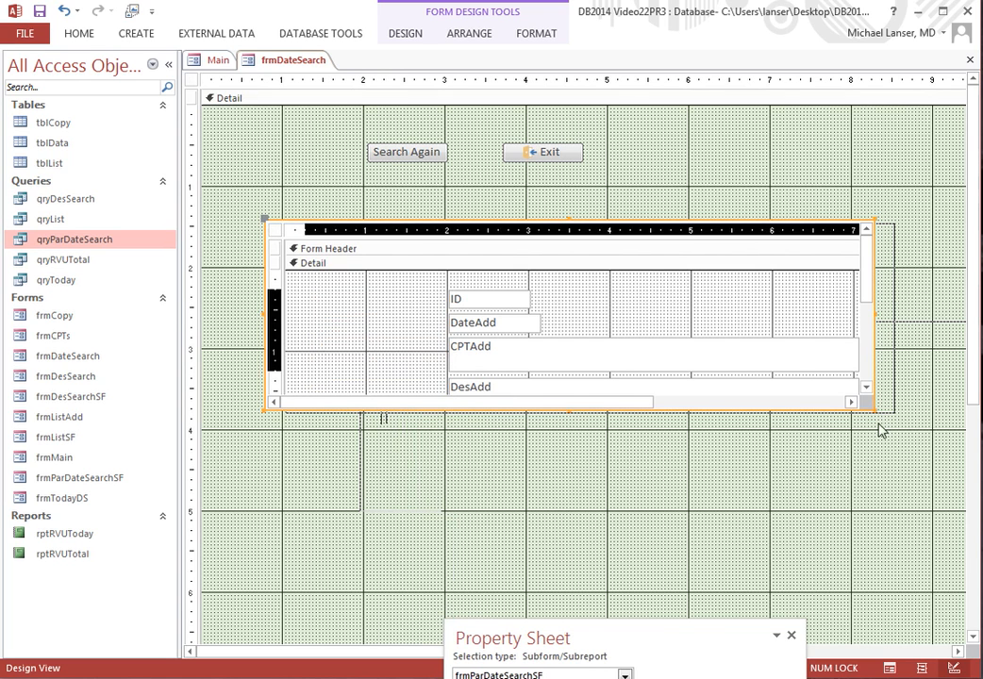
pyautogui.moveTo(873, 408); pyautogui.dragTo(636, 609)
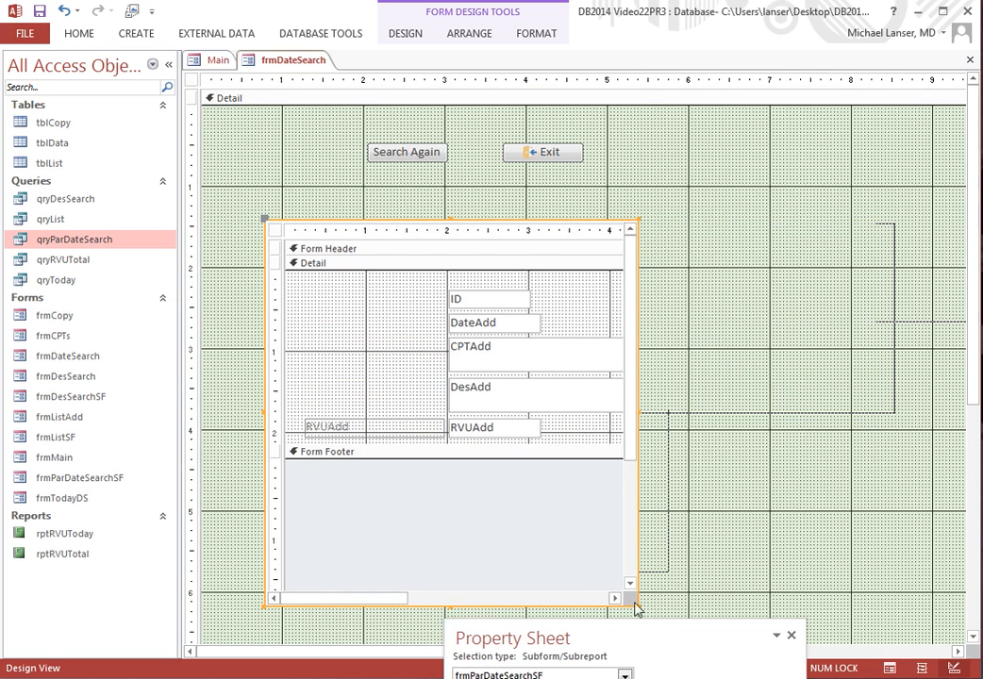
pyautogui.click(372, 428)
pyautogui.rightClick(371, 427)
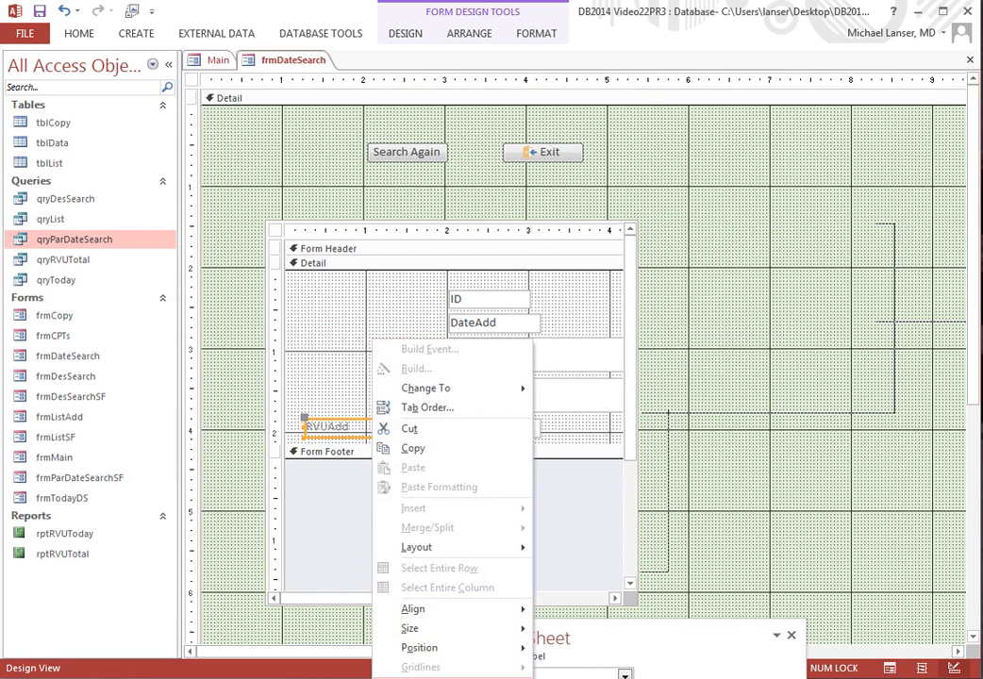
pyautogui.click(408, 428)
# Step: Move the subform's five text boxes together toward the Detail section's left edge, to about 0.21" from it, and slightly up
pyautogui.click(496, 429)
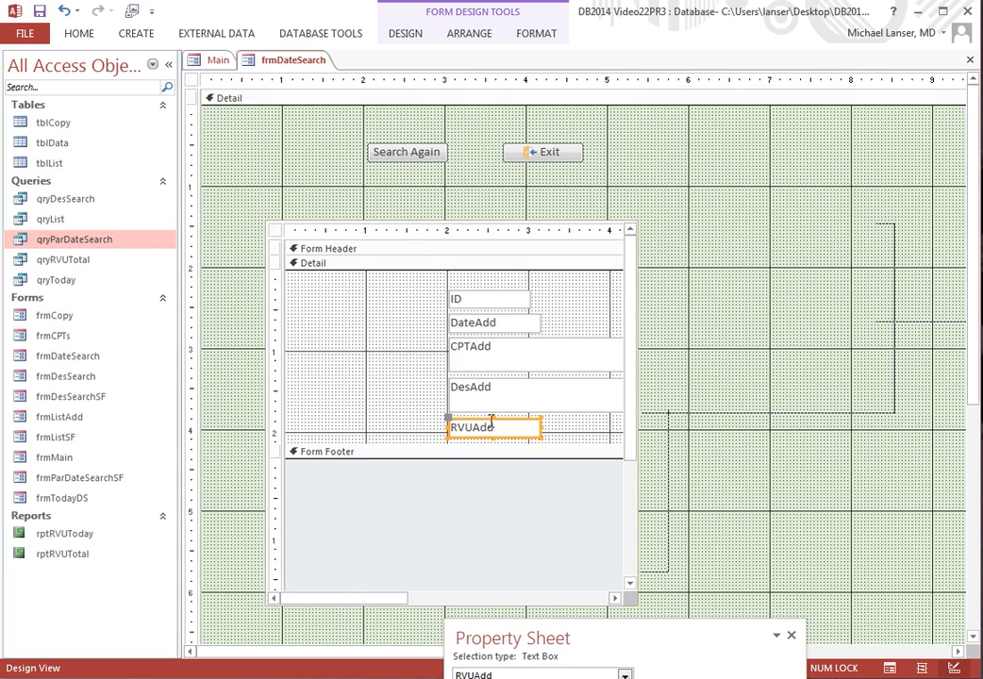
pyautogui.keyDown('shift'); pyautogui.click(491, 396); pyautogui.keyUp('shift')
pyautogui.keyDown('shift'); pyautogui.click(481, 351); pyautogui.keyUp('shift')
pyautogui.keyDown('shift'); pyautogui.click(477, 325); pyautogui.keyUp('shift')
pyautogui.keyDown('shift'); pyautogui.click(476, 299); pyautogui.keyUp('shift')
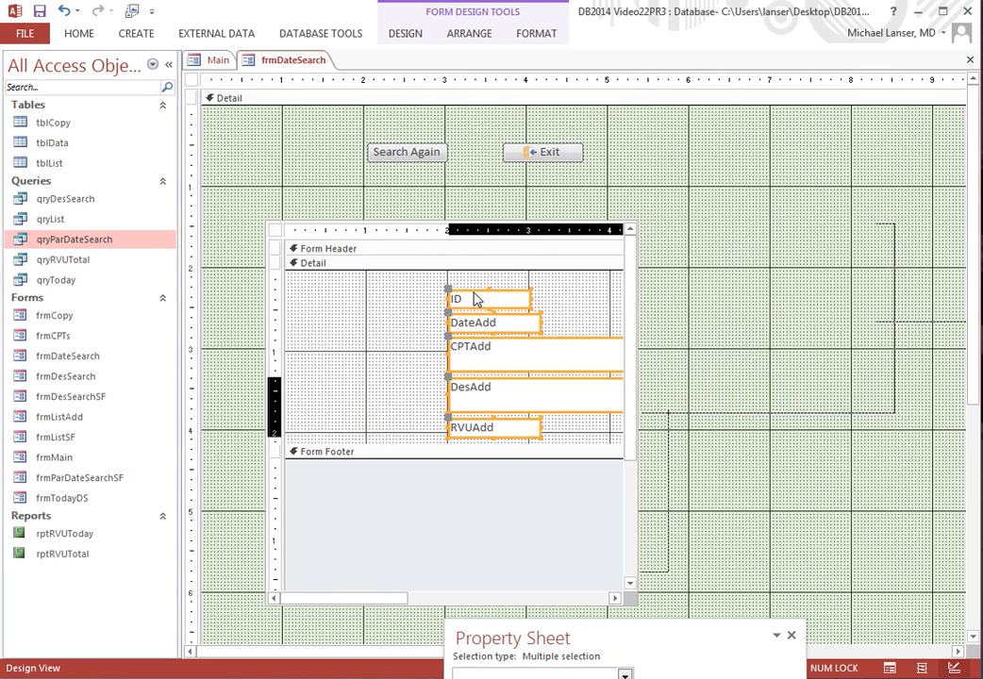
pyautogui.press('Left')
pyautogui.press('Left')
pyautogui.press('Left')
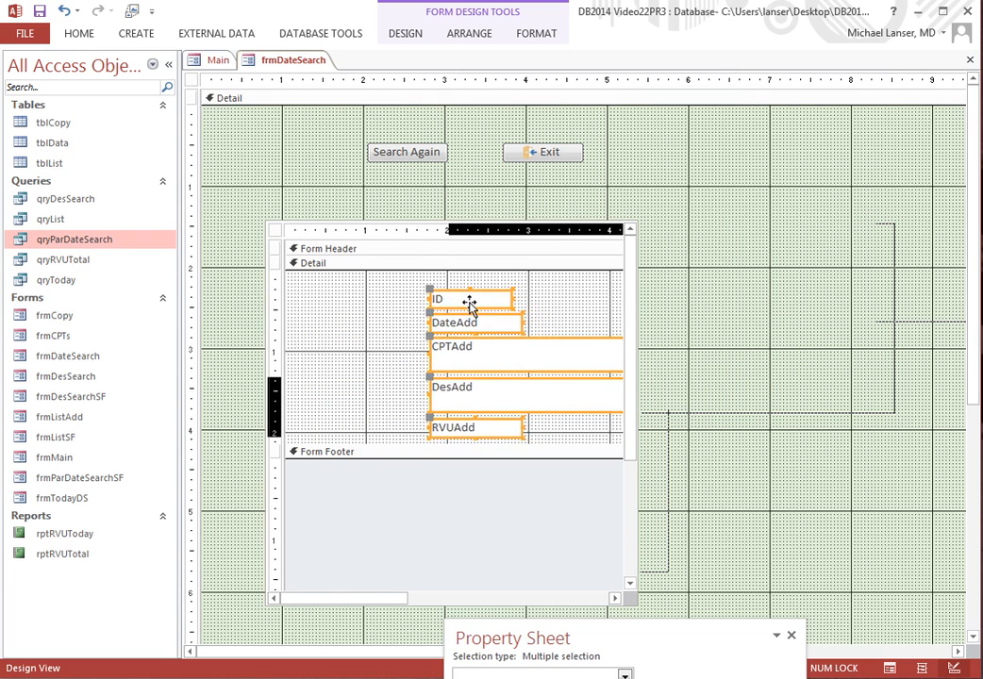
pyautogui.press('Left')
pyautogui.press('Left')
pyautogui.press('Left')
pyautogui.press('Left')
pyautogui.press('Left')
pyautogui.press('Left')
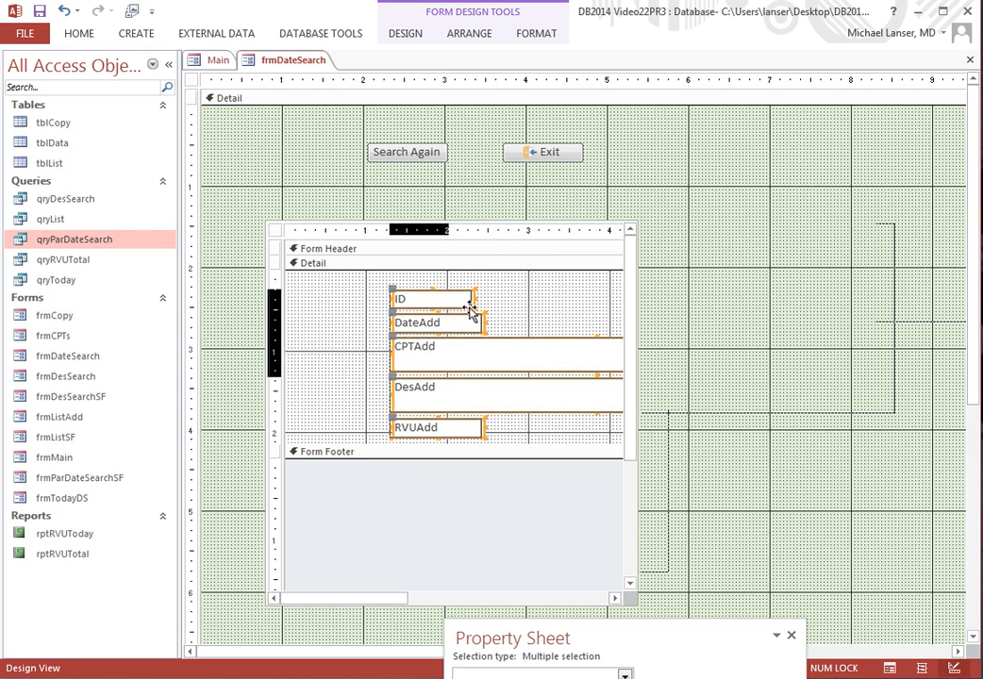
pyautogui.press('Left')
pyautogui.press('Left')
pyautogui.press('Left')
pyautogui.press('Left')
pyautogui.press('Left')
pyautogui.press('Left')
pyautogui.press('Left')
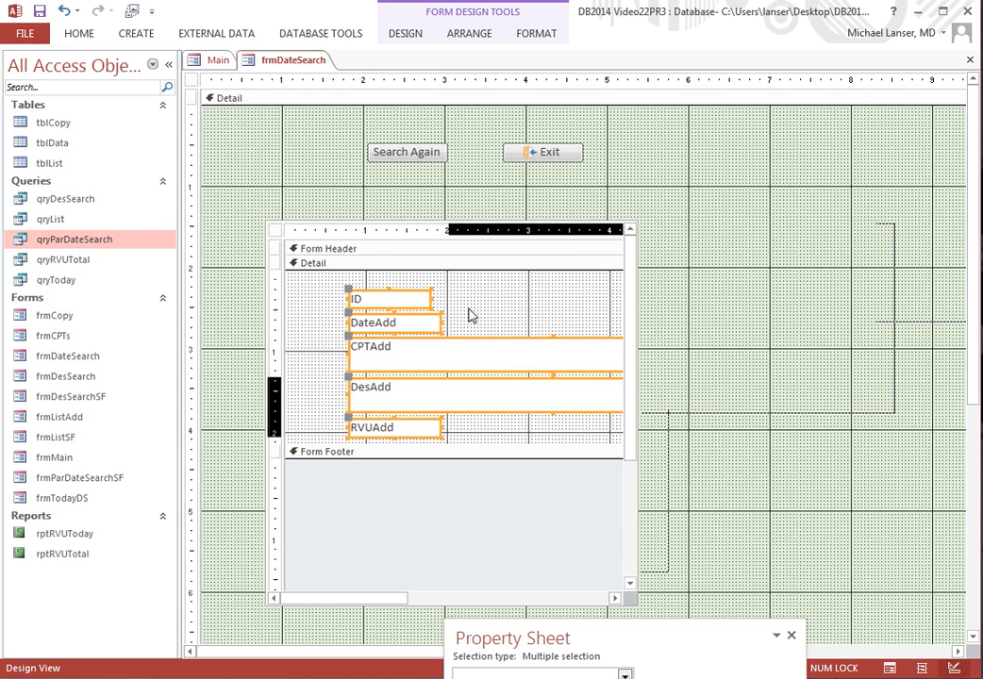
pyautogui.press('Left')
pyautogui.press('Left')
pyautogui.press('Left')
pyautogui.press('Left')
pyautogui.press('Left')
pyautogui.press('Left')
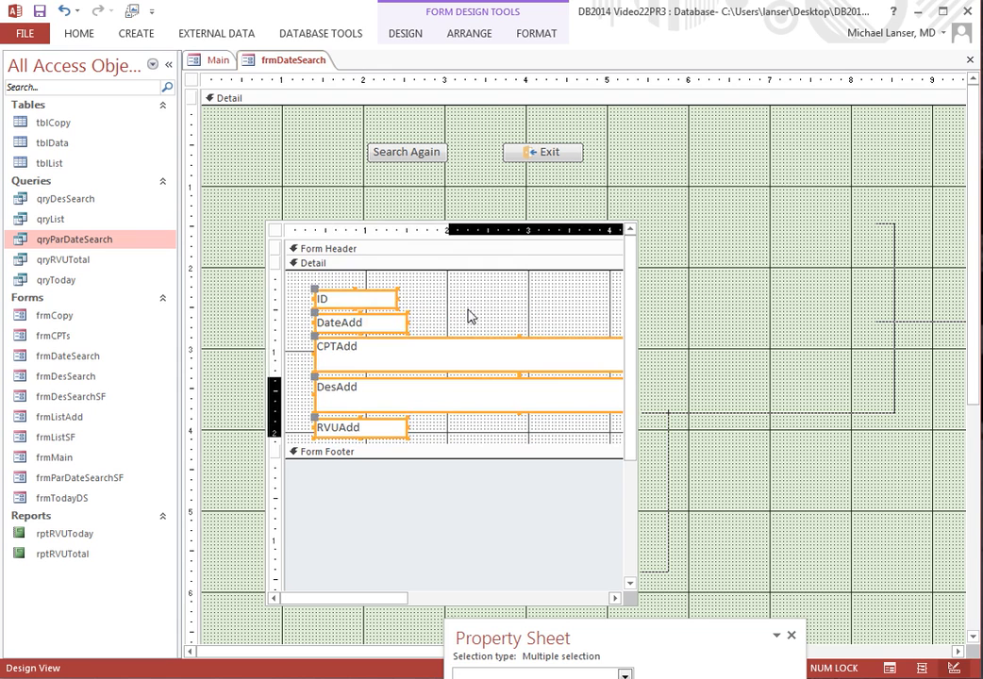
pyautogui.press('Up')
pyautogui.press('Left')
pyautogui.press('Left')
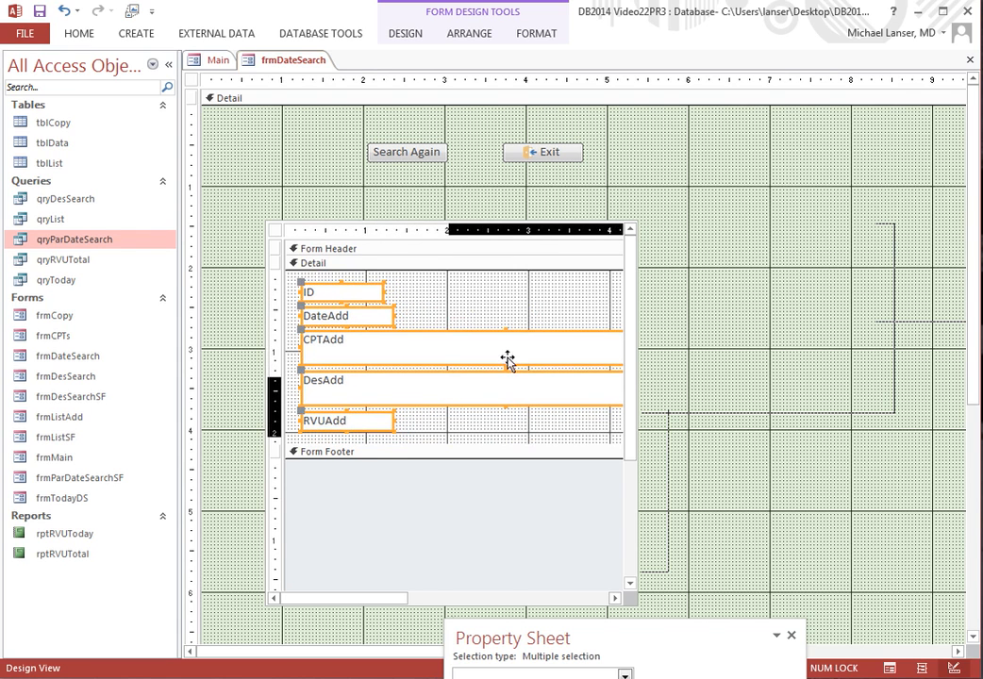
# Step: Narrow the subform's ID text box to about 0.33" and its DateAdd text box to about 0.75"
pyautogui.click(430, 375)
pyautogui.click(377, 293)
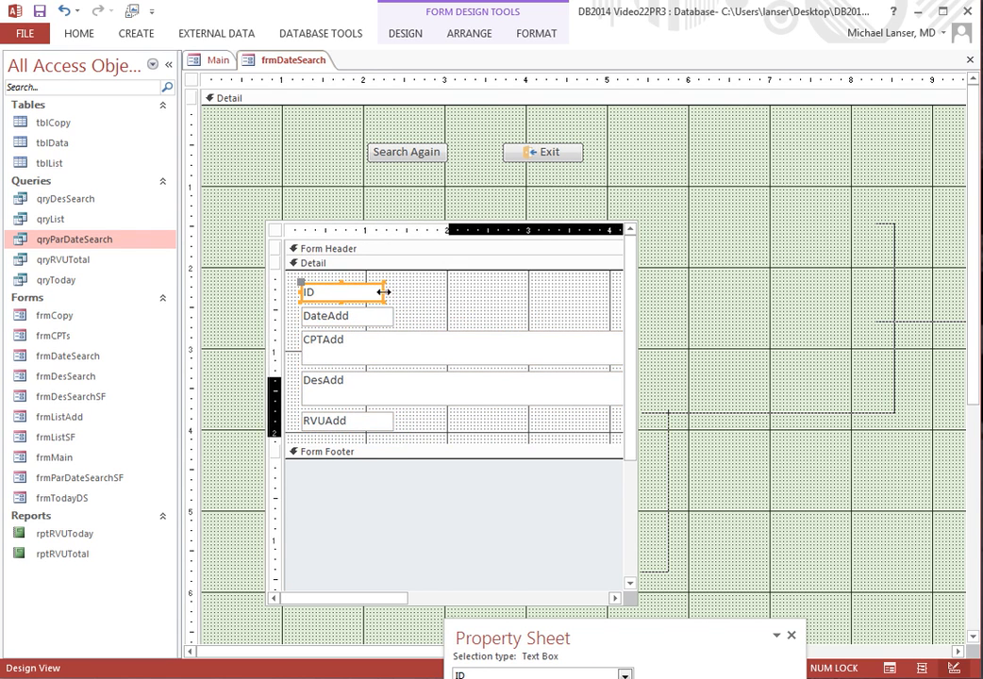
pyautogui.moveTo(383, 292); pyautogui.dragTo(326, 292)
pyautogui.click(393, 318)
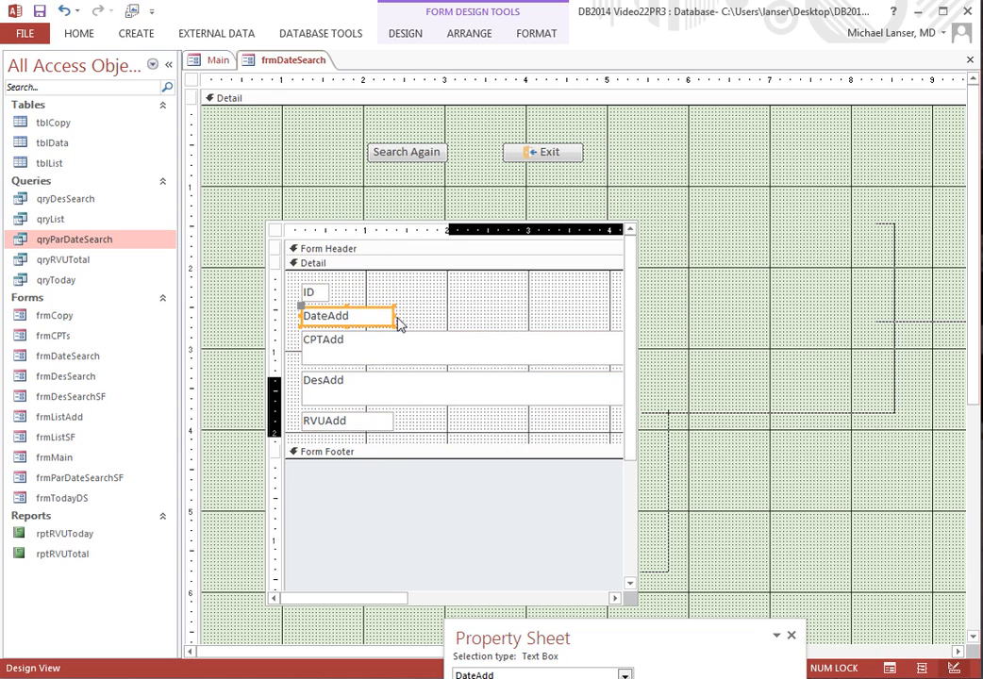
pyautogui.moveTo(392, 318); pyautogui.dragTo(364, 319)
# Step: Reduce the CPTAdd text box's width to 3.0417", then narrow it further to about 1"
pyautogui.click(379, 341)
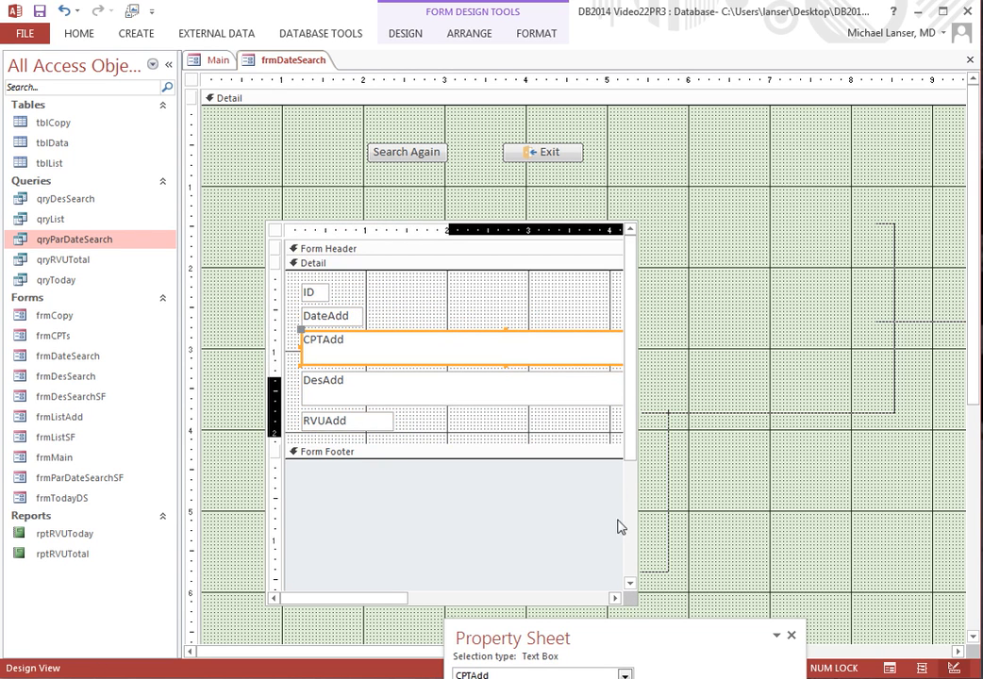
pyautogui.moveTo(606, 647); pyautogui.dragTo(601, 223)
pyautogui.click(474, 290)
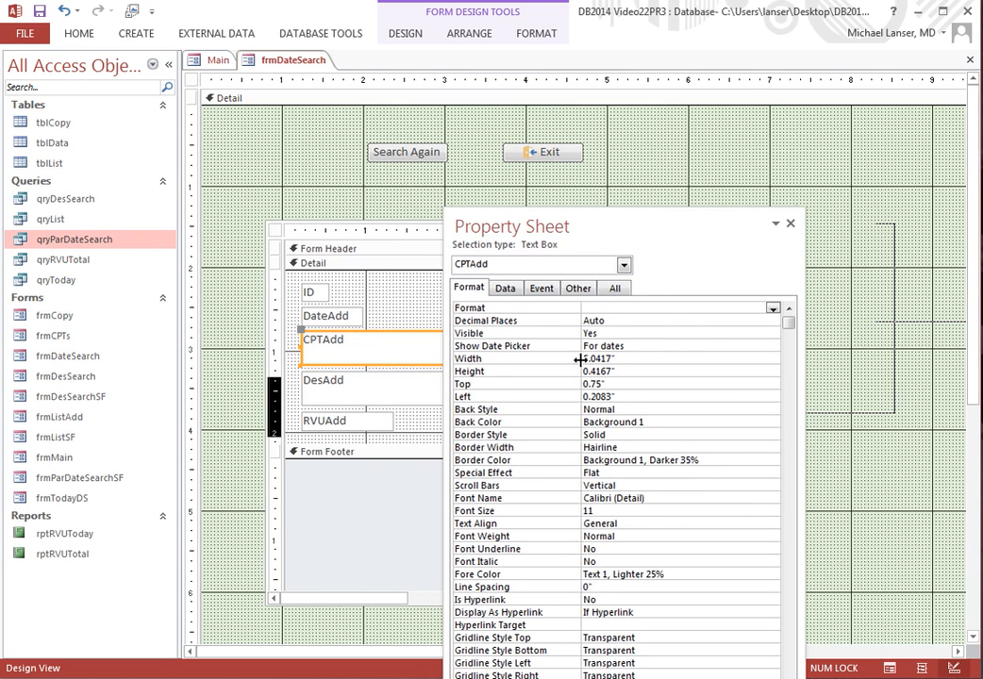
pyautogui.click(585, 359)
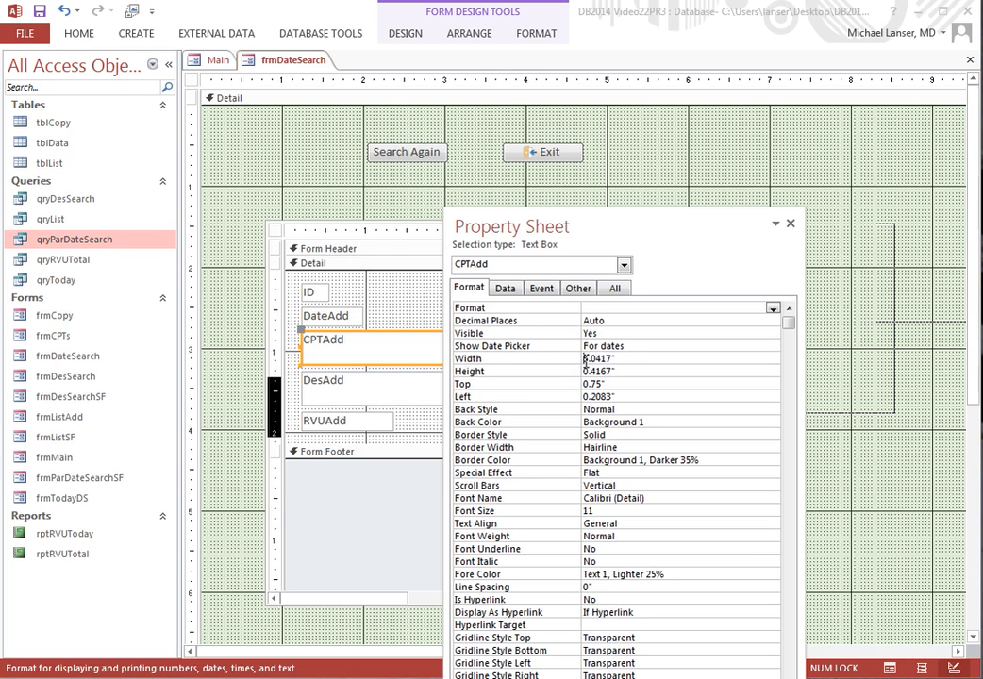
pyautogui.click(585, 359)
pyautogui.click(646, 380)
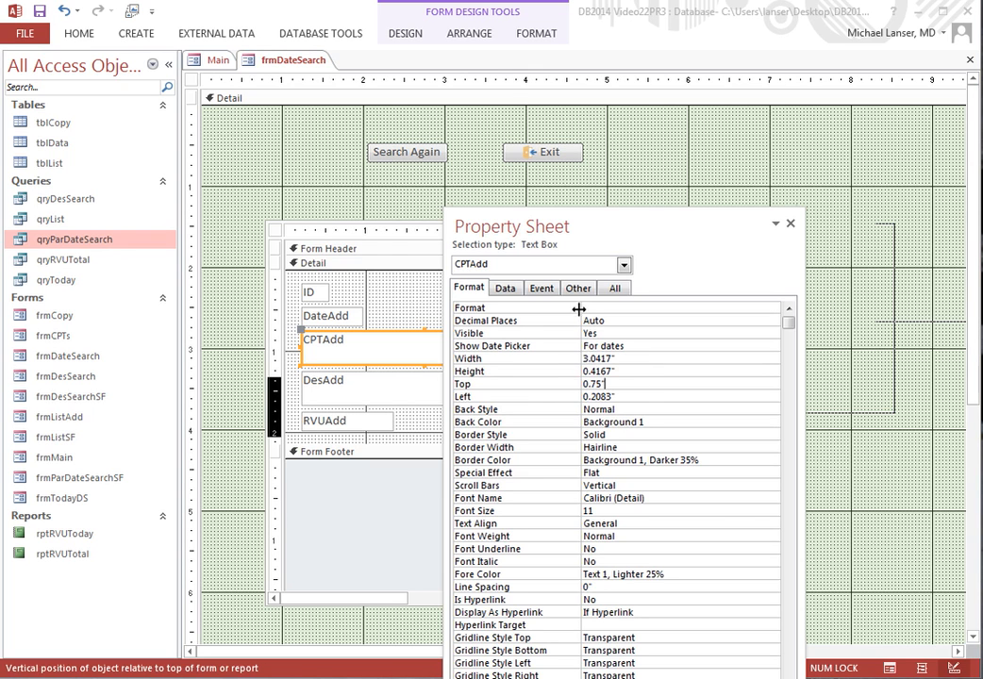
pyautogui.moveTo(581, 234); pyautogui.dragTo(716, 245)
pyautogui.moveTo(549, 347); pyautogui.dragTo(384, 355)
# Step: Set the DesAdd text box's width to 3.0417" and narrow the RVUAdd text box to 0.625"
pyautogui.click(432, 396)
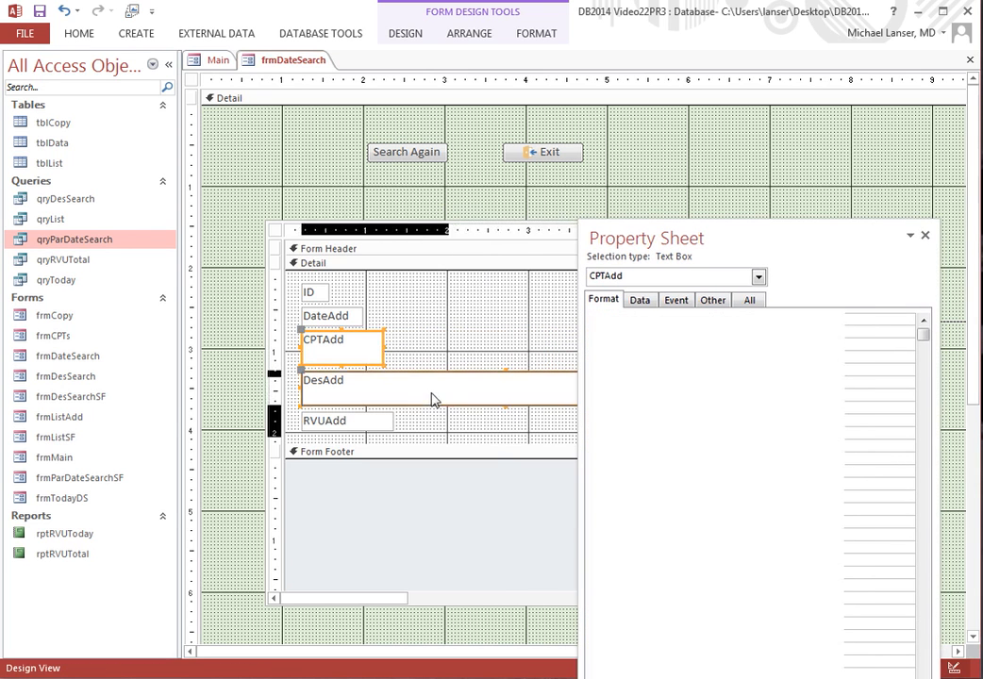
pyautogui.moveTo(667, 239); pyautogui.dragTo(713, 274)
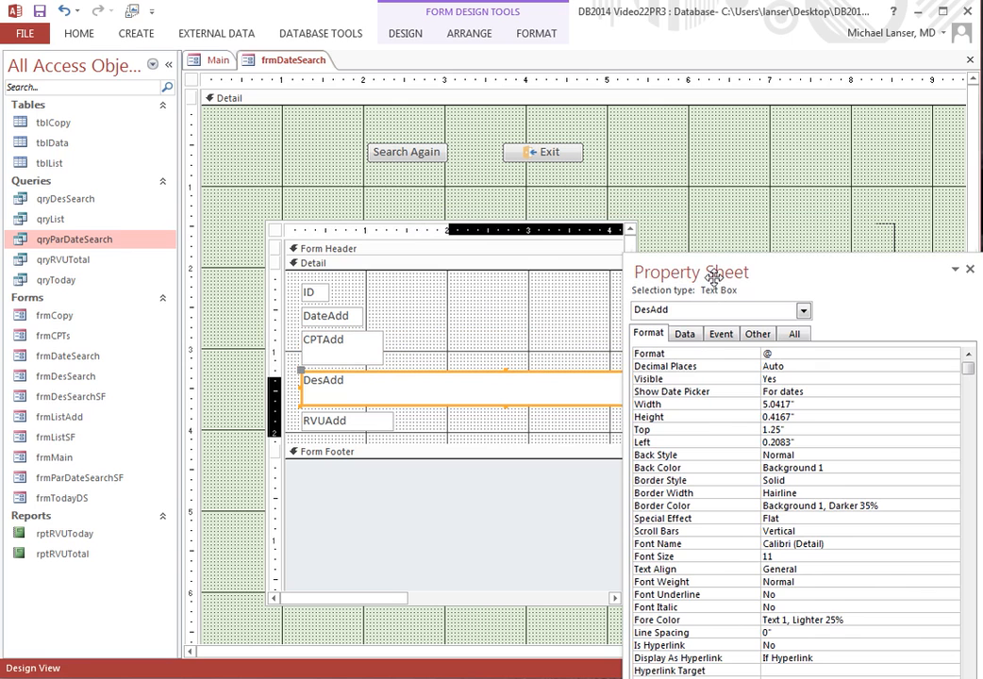
pyautogui.click(766, 404)
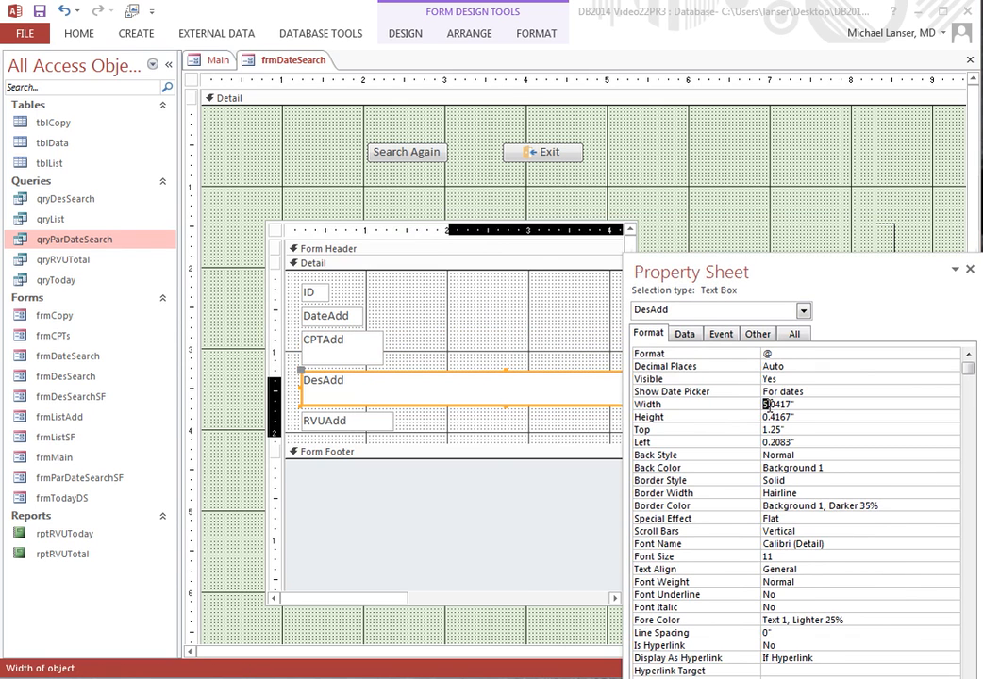
pyautogui.click(798, 430)
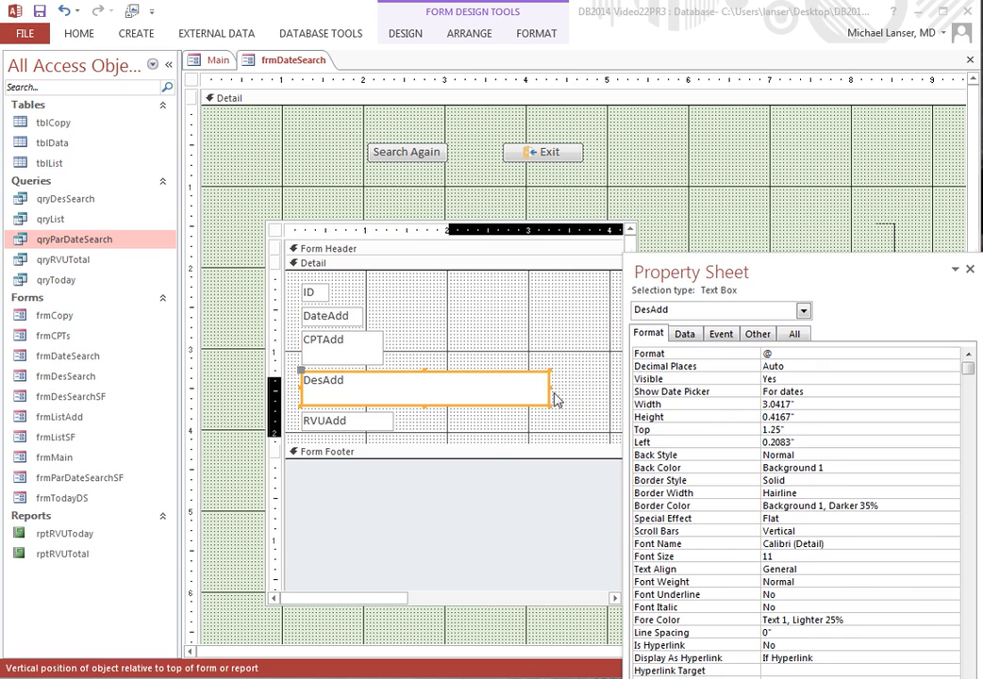
pyautogui.click(376, 421)
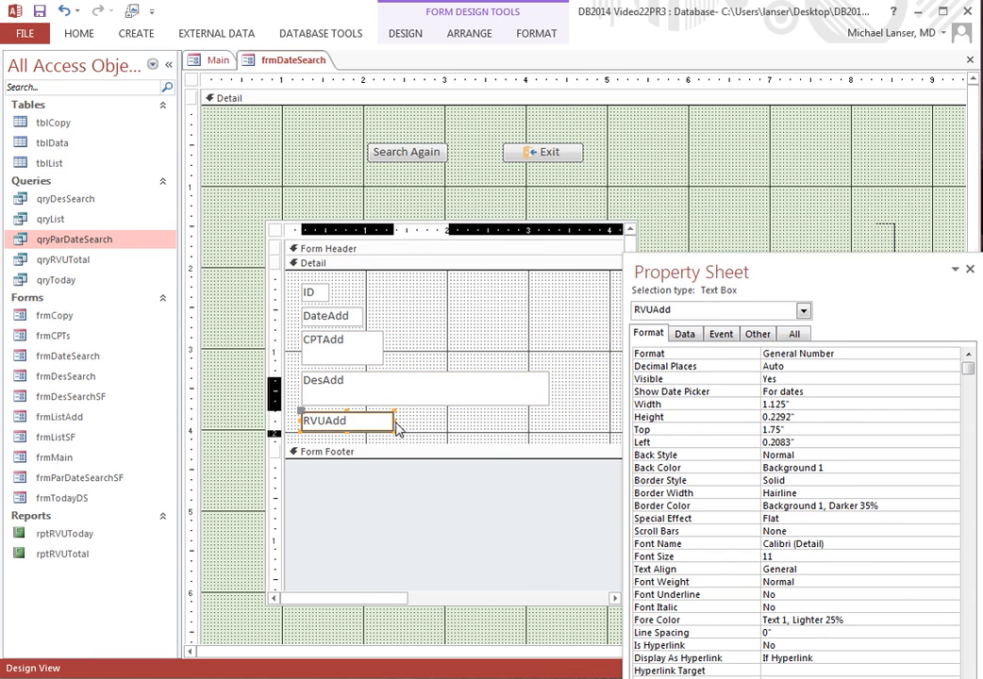
pyautogui.moveTo(359, 421); pyautogui.dragTo(352, 421)
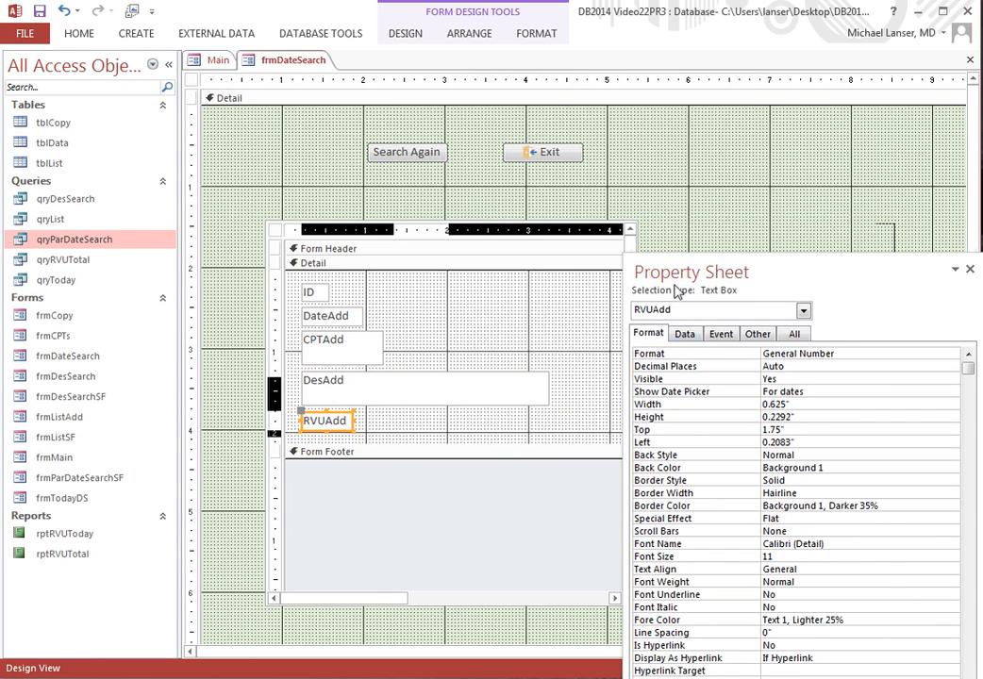
# Step: Examine the subform's form-level properties, including its record source and caption
pyautogui.moveTo(672, 271); pyautogui.dragTo(514, 163)
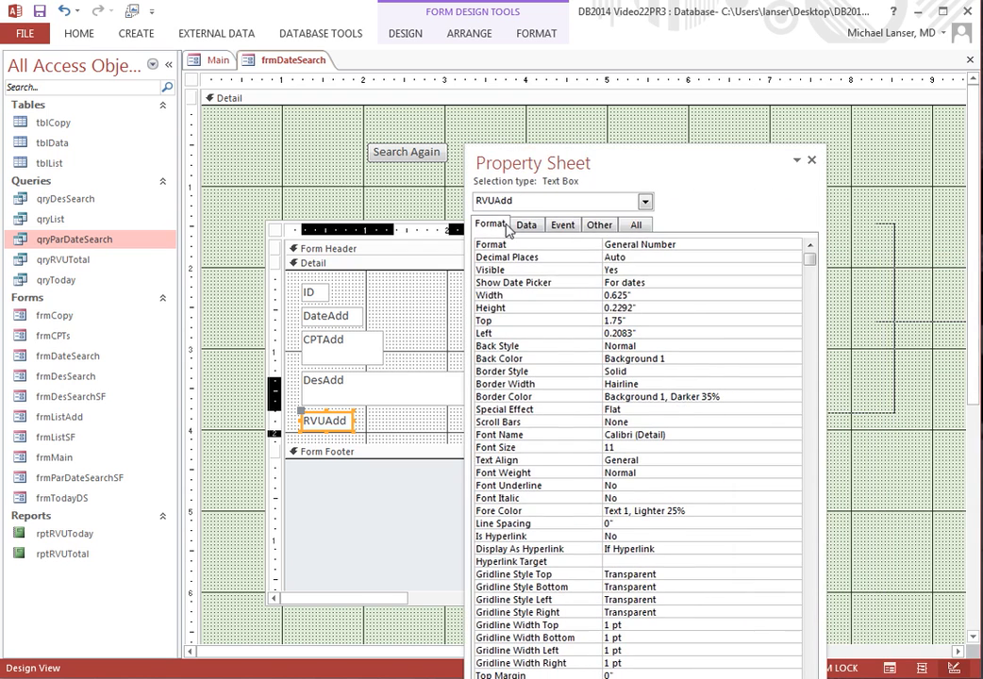
pyautogui.click(645, 203)
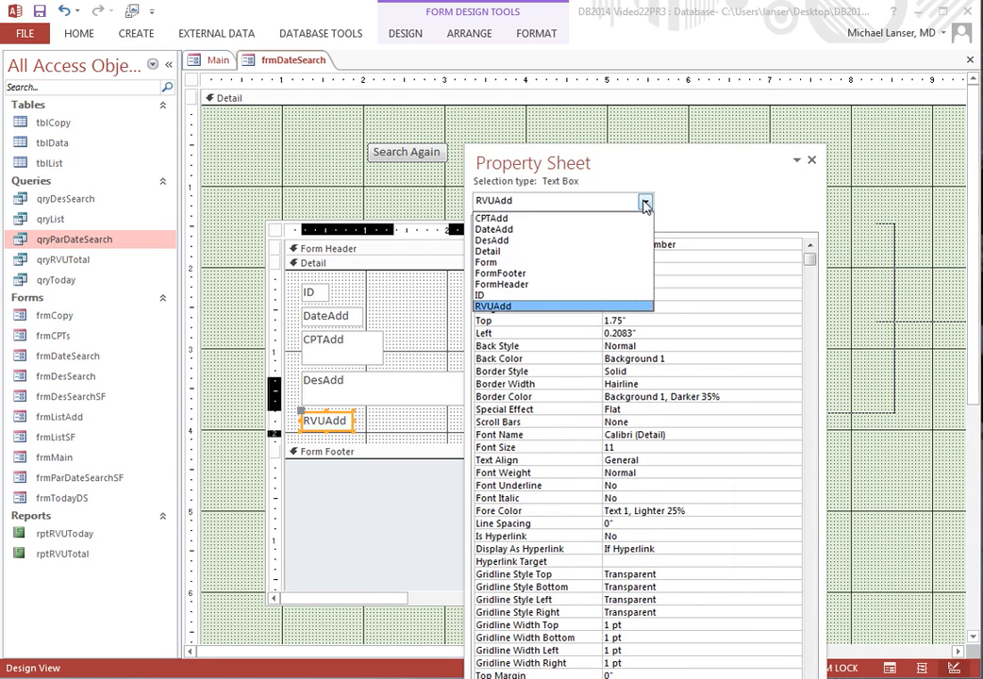
pyautogui.click(486, 262)
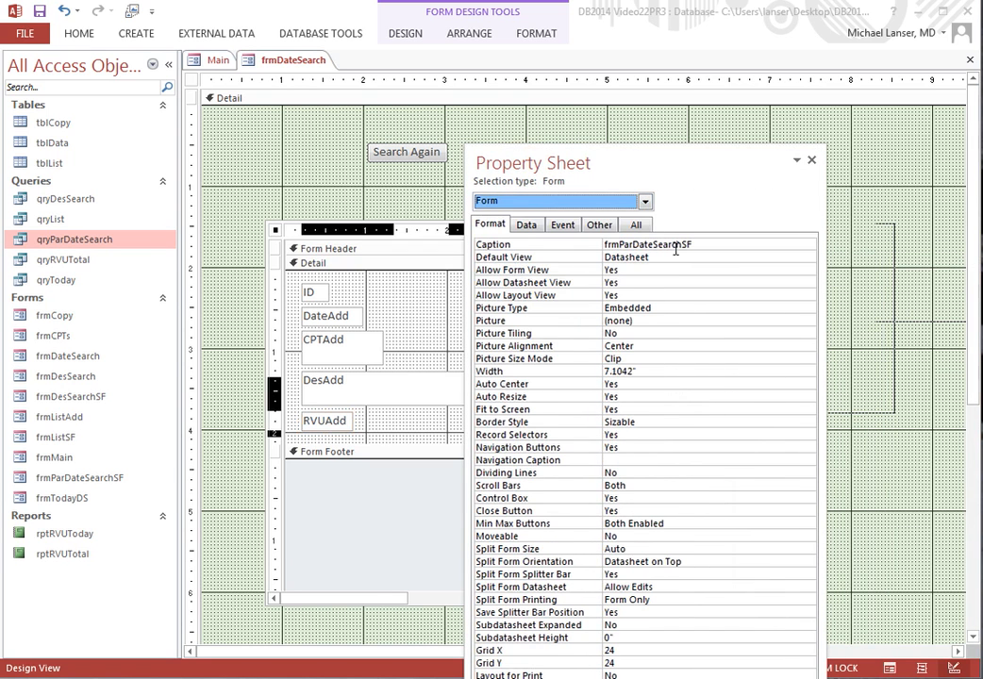
pyautogui.click(614, 231)
pyautogui.click(641, 232)
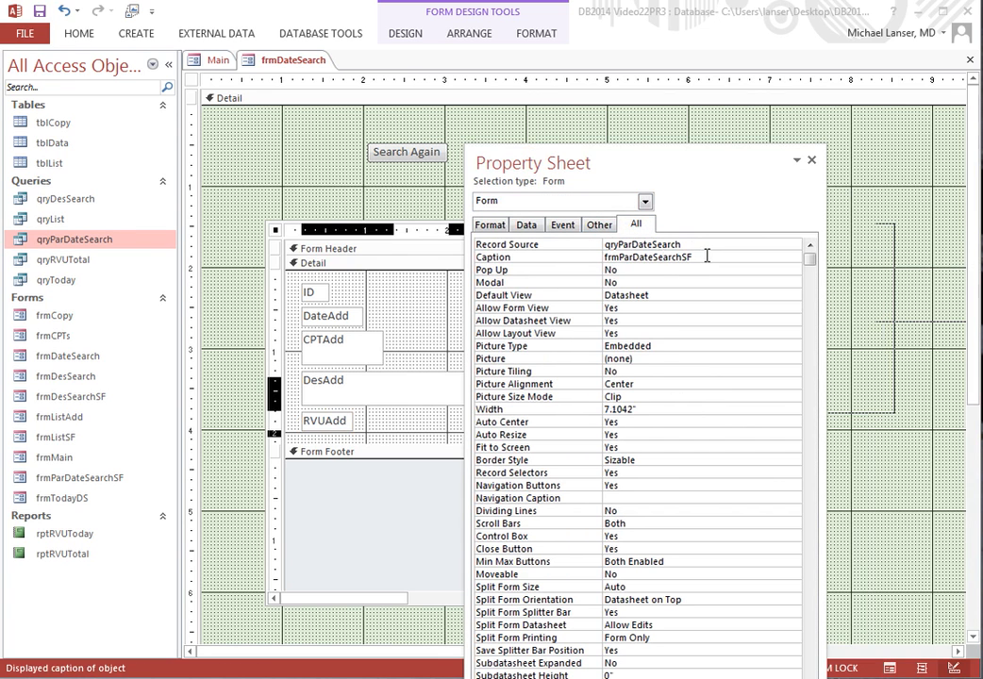
pyautogui.click(359, 228)
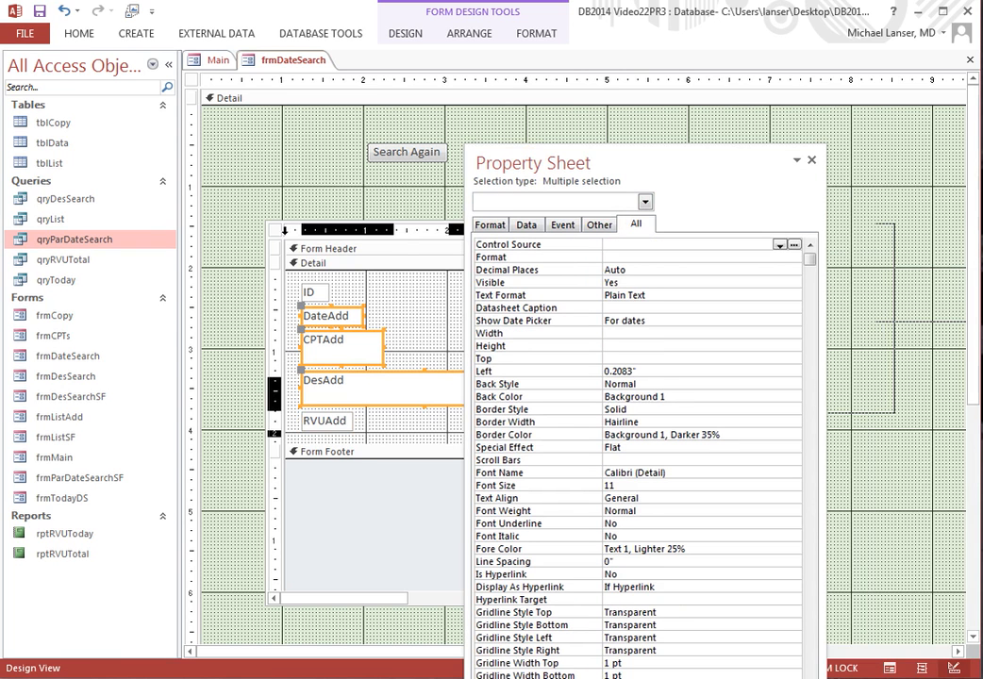
# Step: Set the main form's Caption property to Date Search
pyautogui.click(284, 182)
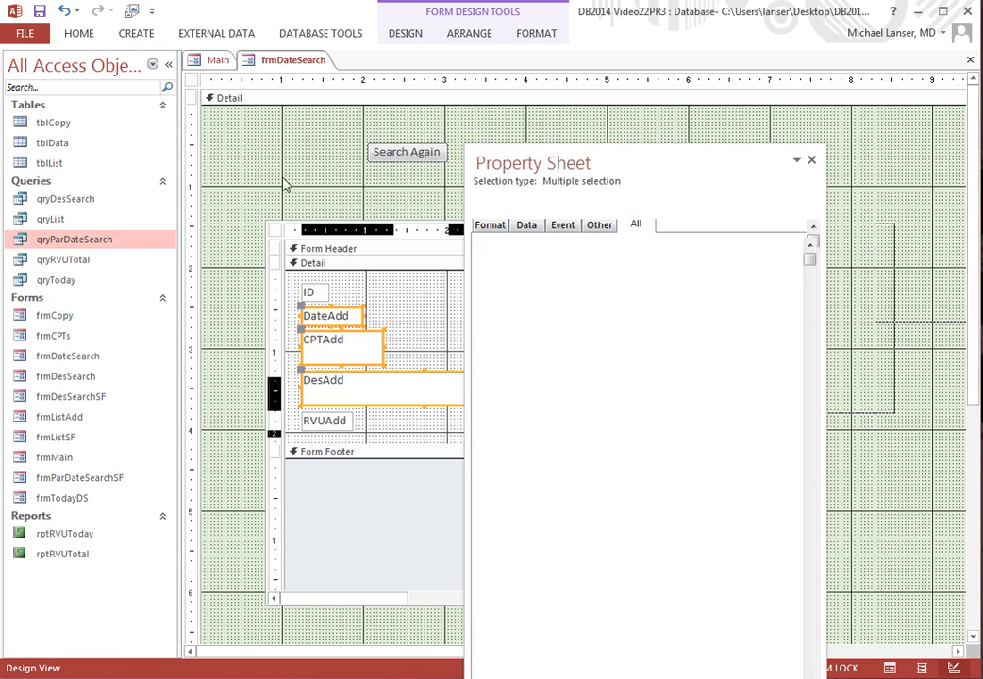
pyautogui.click(645, 201)
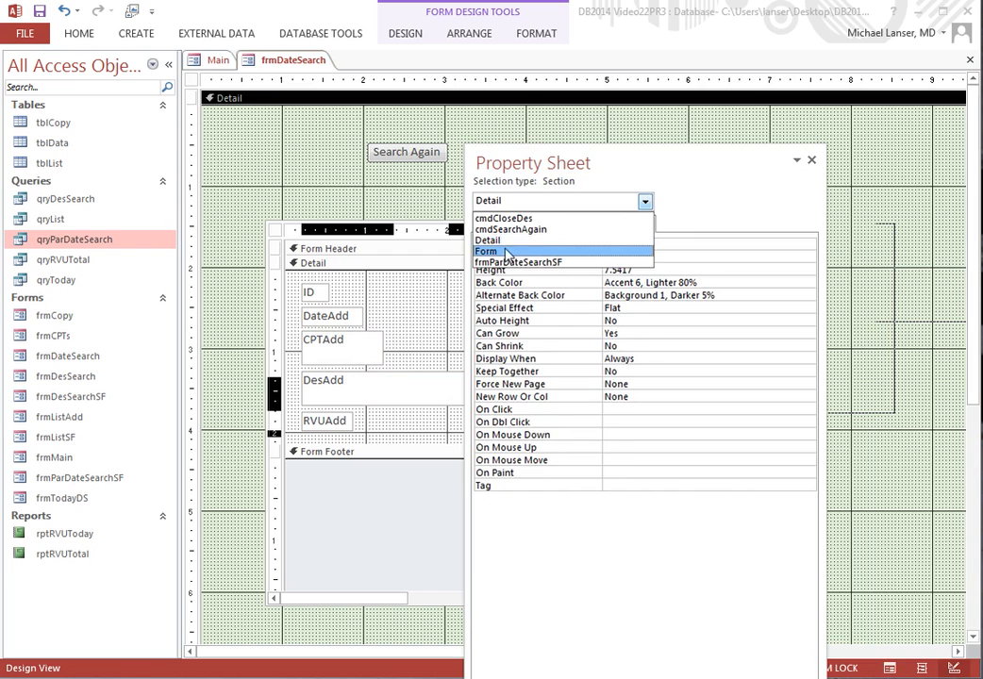
pyautogui.click(625, 250)
pyautogui.click(641, 258)
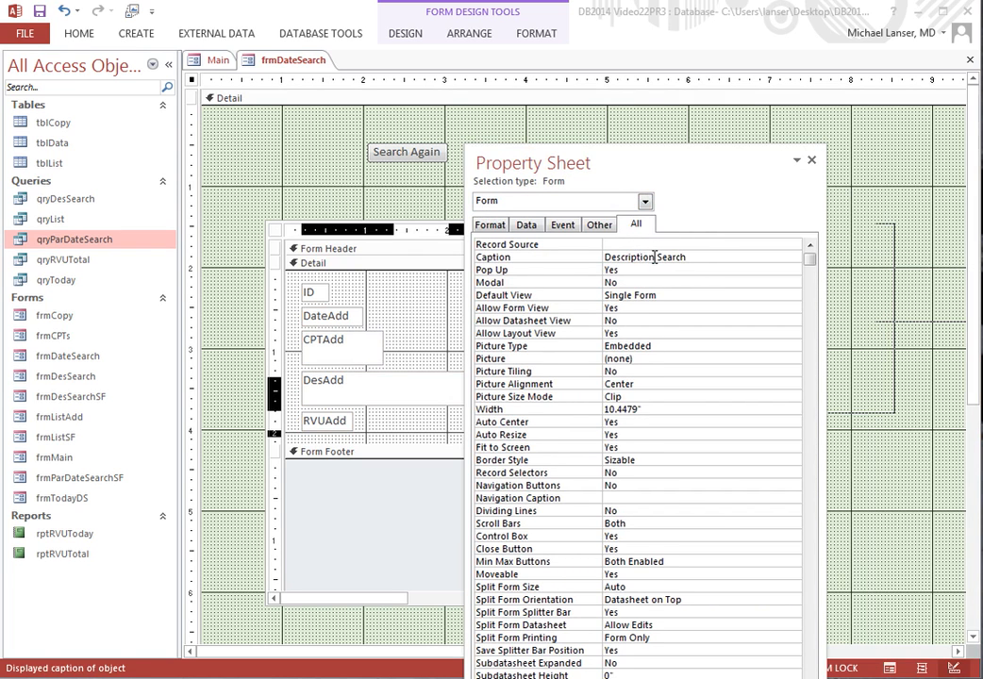
pyautogui.moveTo(654, 257); pyautogui.dragTo(594, 257)
pyautogui.write('Date')
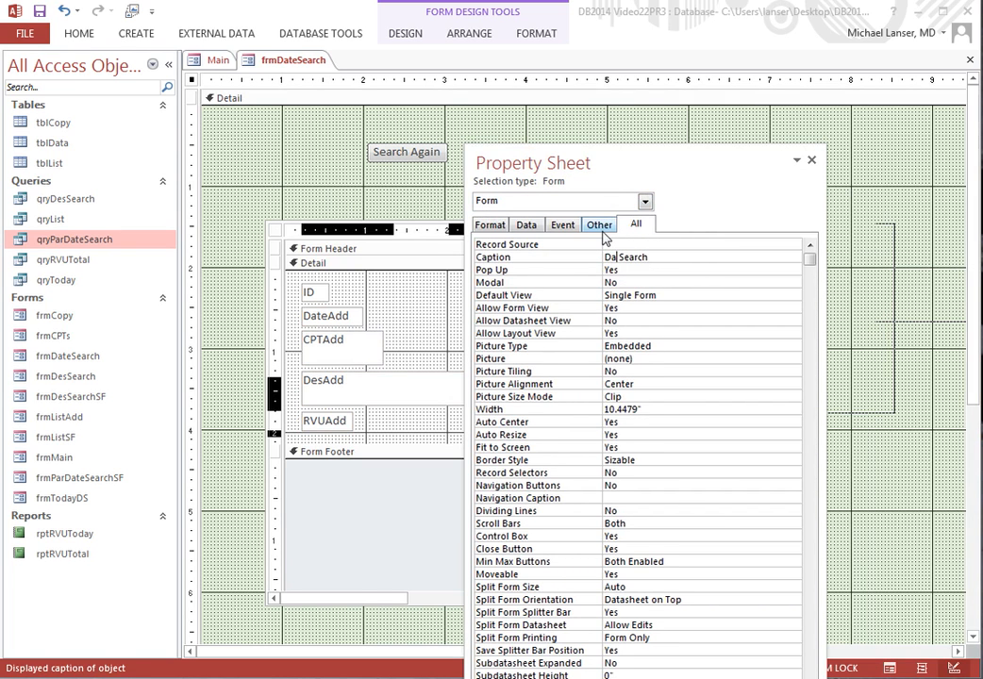
pyautogui.click(670, 294)
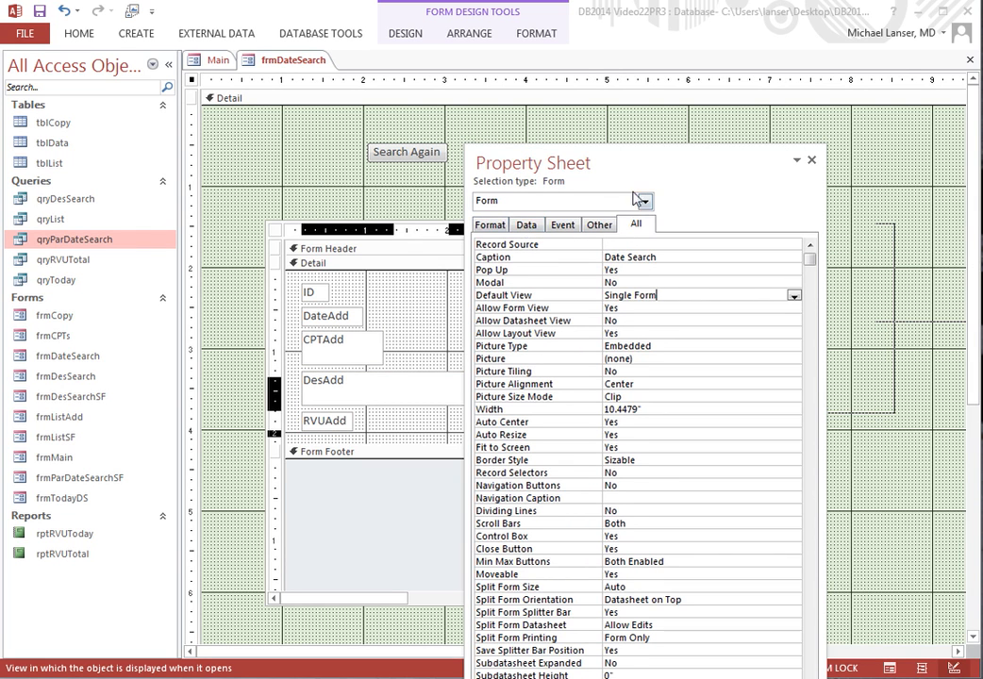
# Step: Set the Datasheet Caption of the subform's CPTAdd text box to CPT
pyautogui.click(278, 234)
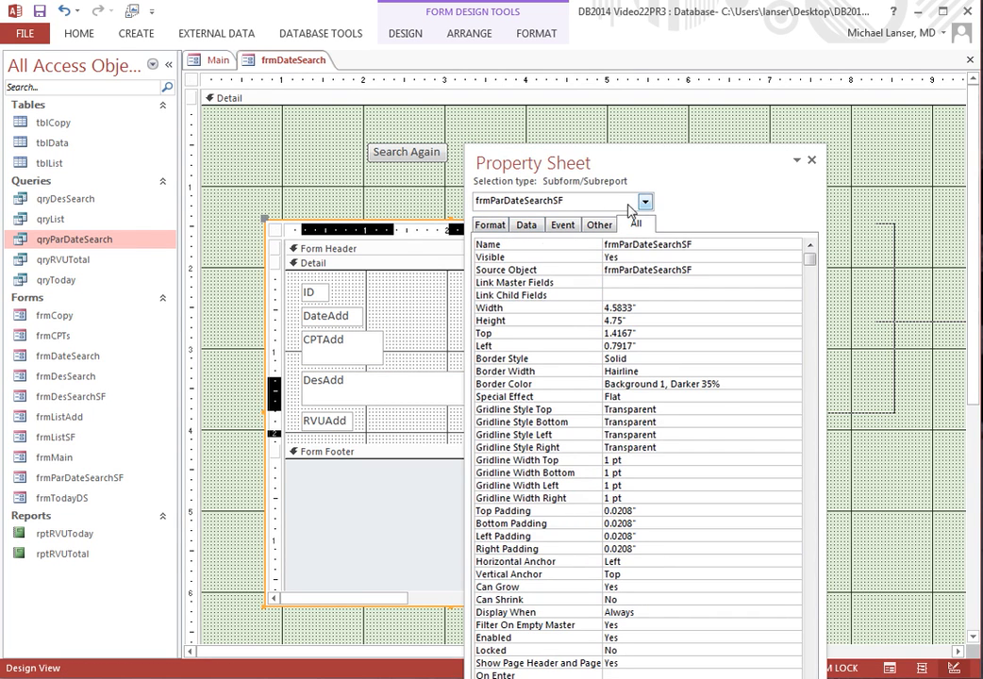
pyautogui.click(644, 201)
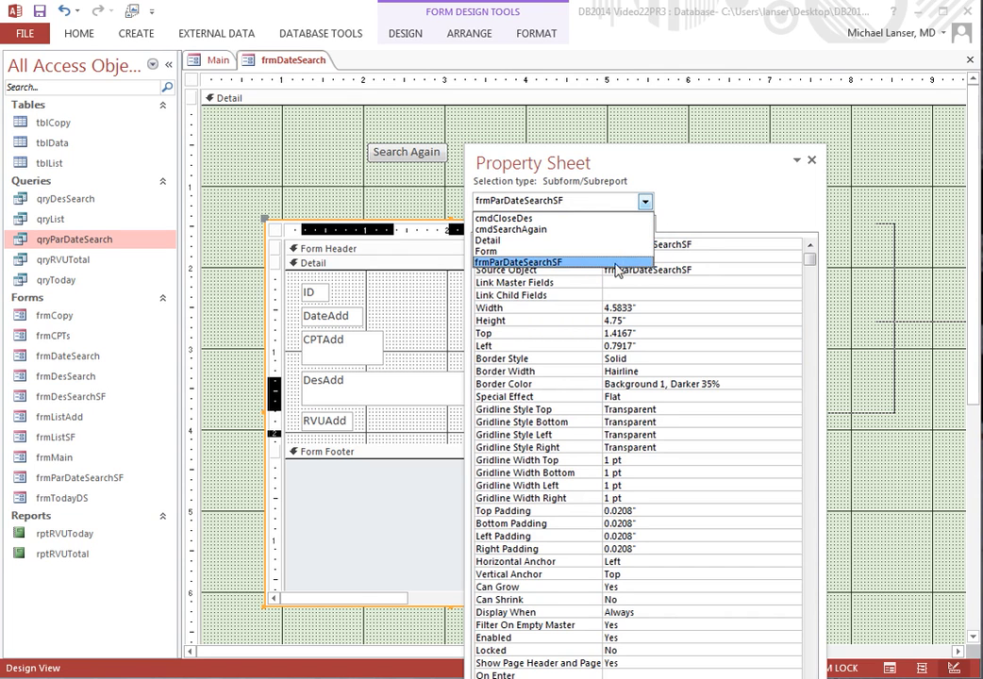
pyautogui.click(692, 216)
pyautogui.click(299, 255)
pyautogui.click(276, 230)
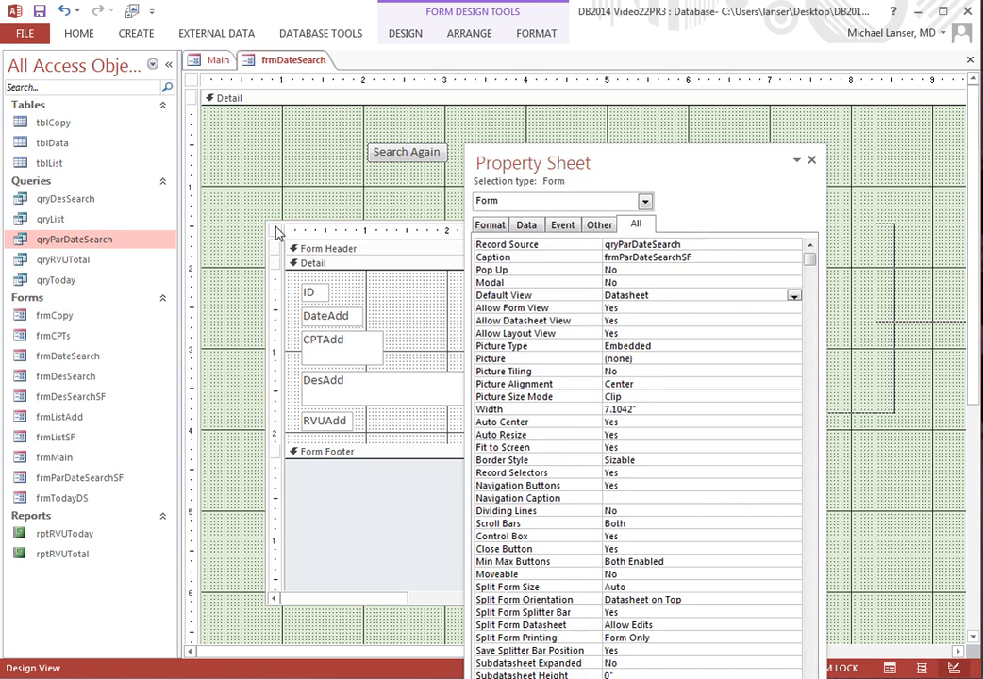
pyautogui.click(646, 201)
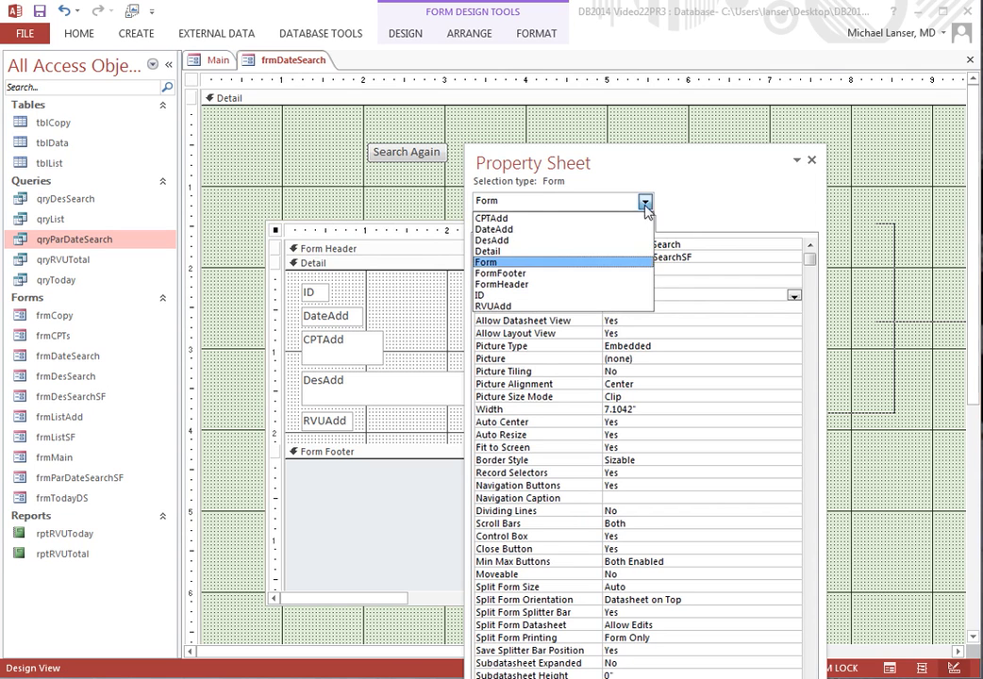
pyautogui.click(492, 218)
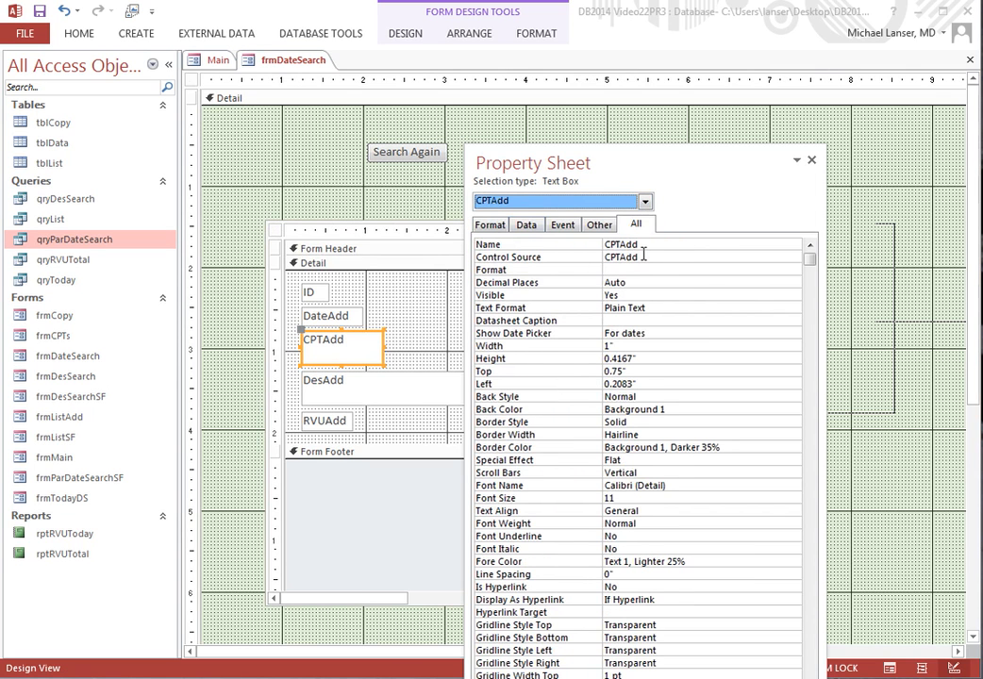
pyautogui.click(600, 224)
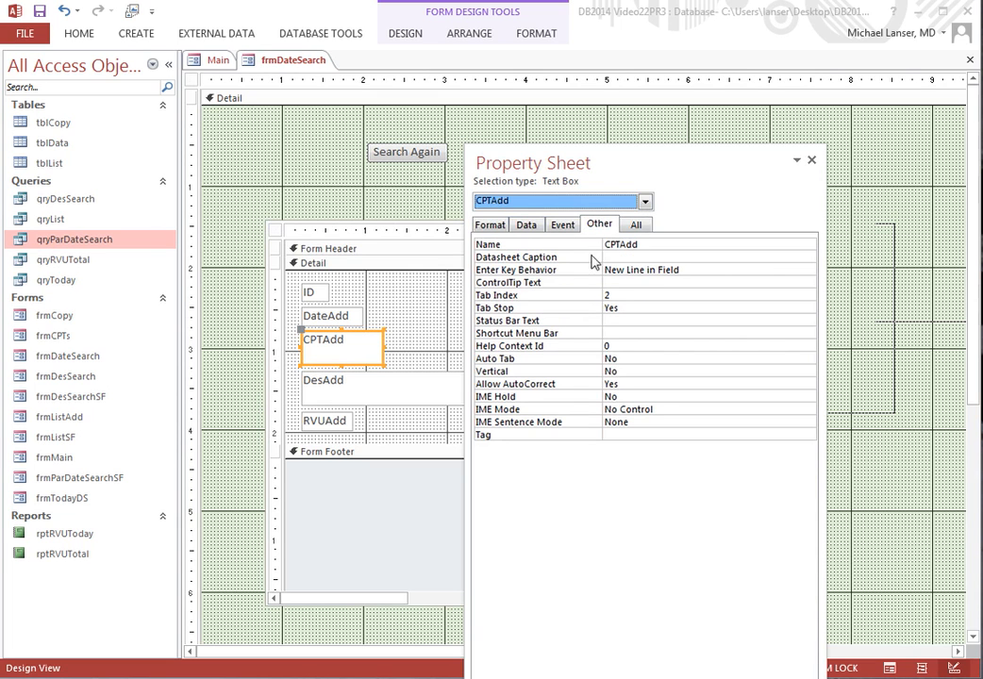
pyautogui.click(618, 257)
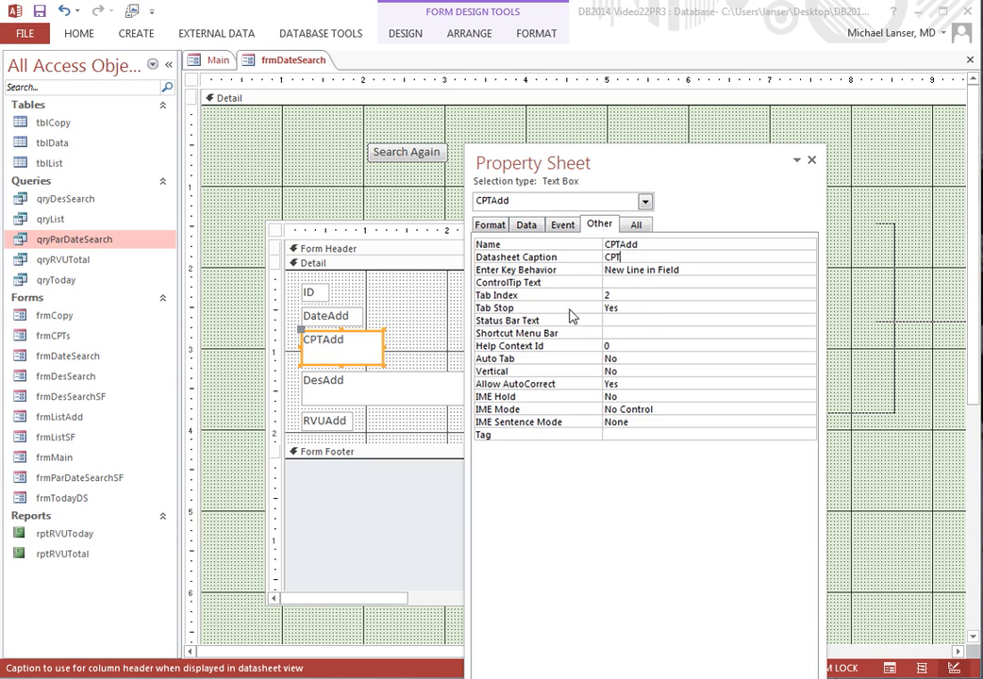
# Step: Enter a Datasheet Caption for the DateAdd text box and set the DesAdd text box's Datasheet Caption to Description
pyautogui.click(645, 201)
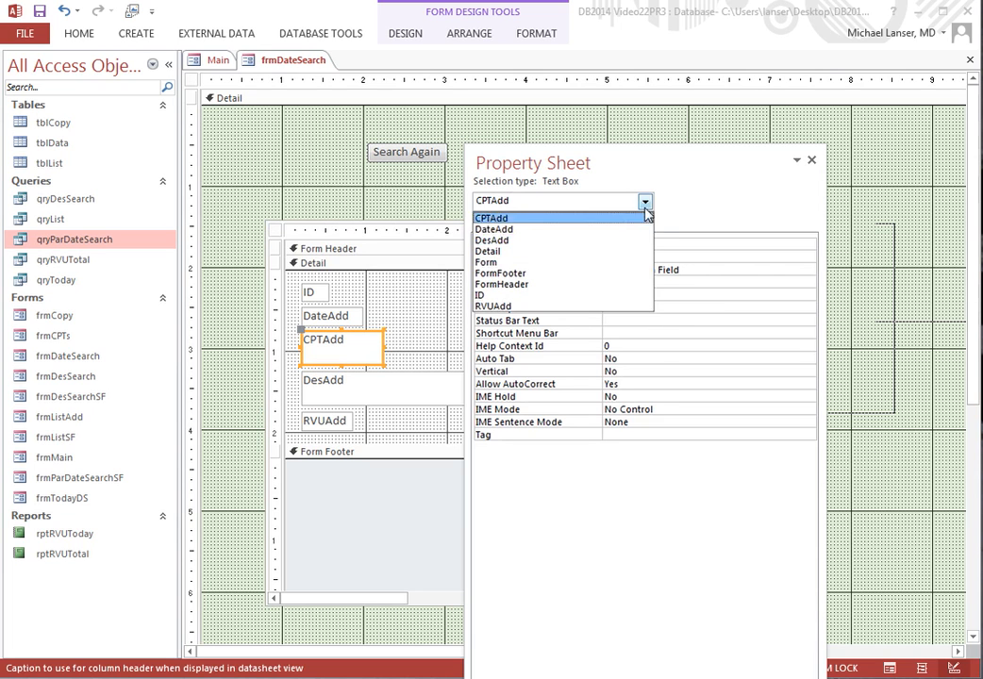
pyautogui.click(530, 230)
pyautogui.click(621, 257)
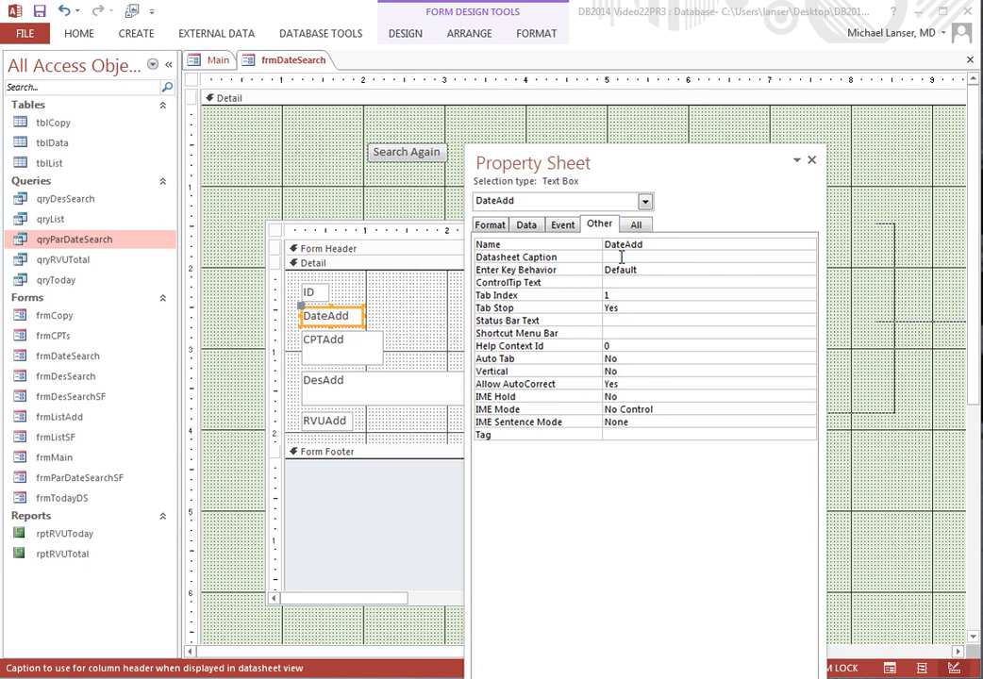
pyautogui.click(646, 201)
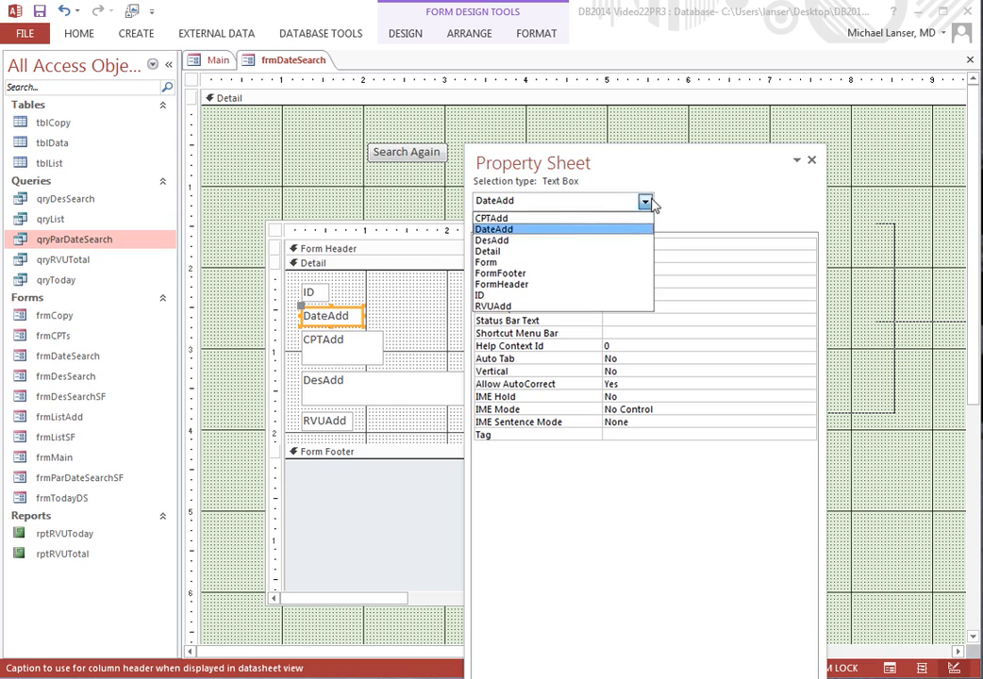
pyautogui.click(570, 241)
pyautogui.click(631, 255)
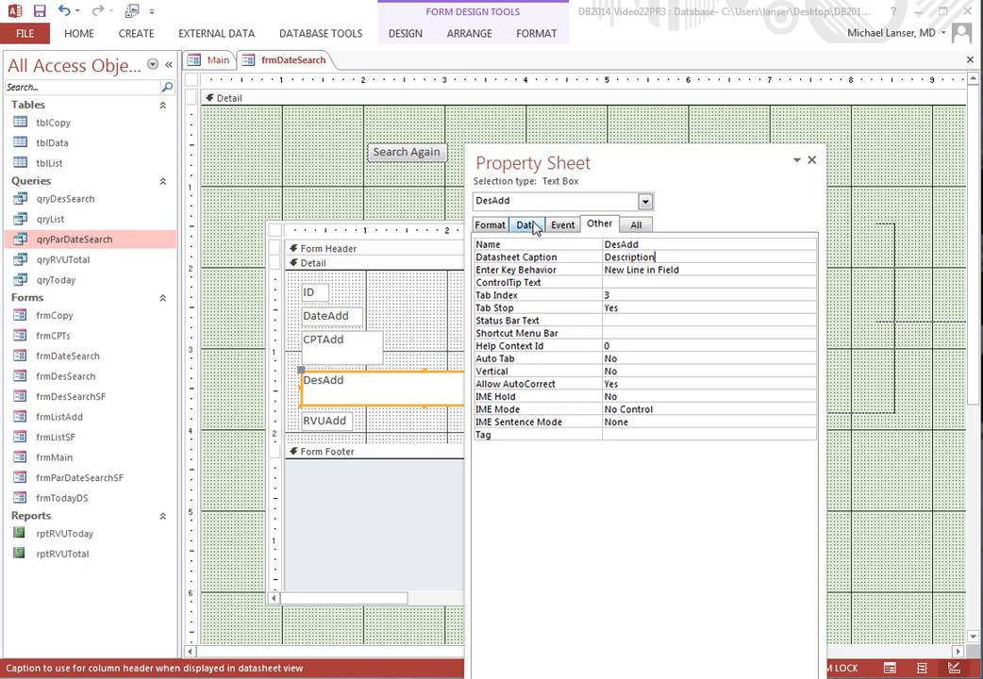
# Step: Set the Datasheet Caption of the subform's RVUAdd text box to wRVU
pyautogui.click(645, 202)
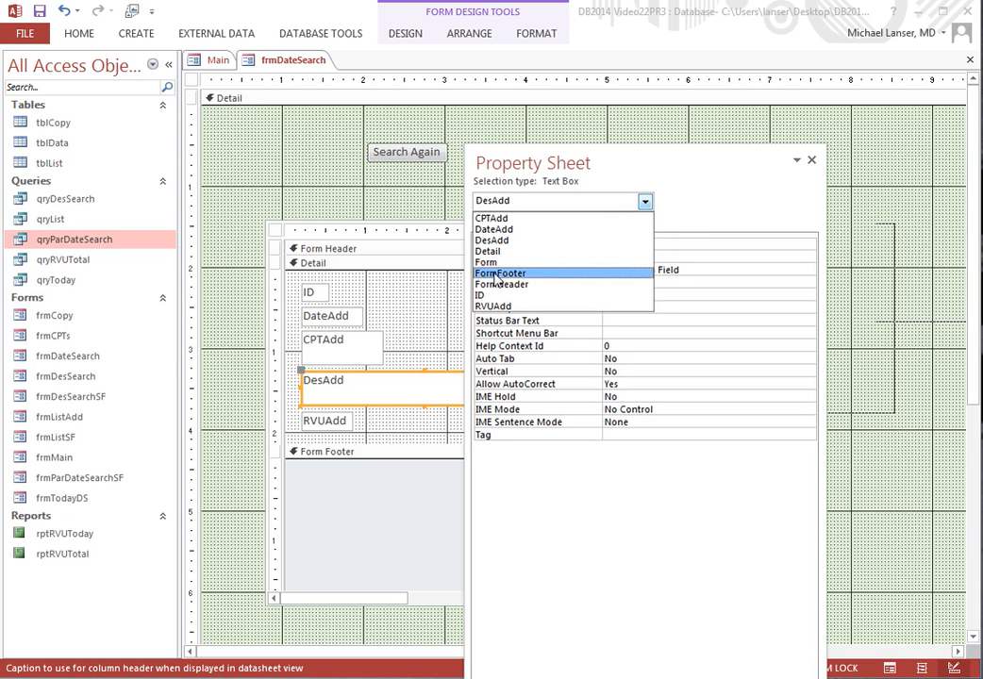
pyautogui.click(497, 305)
pyautogui.click(638, 256)
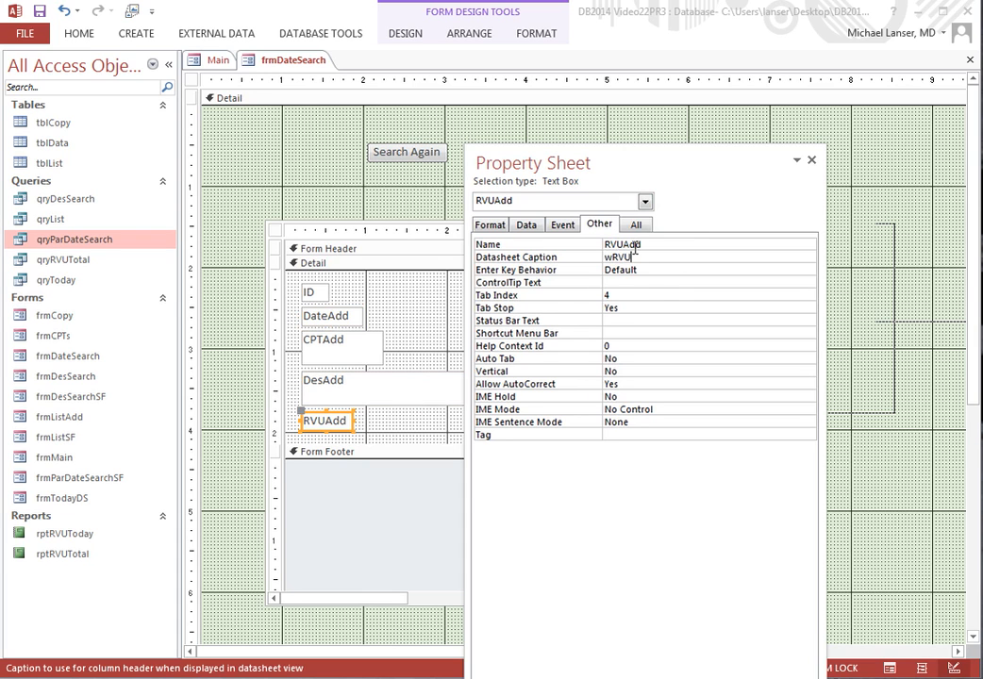
pyautogui.click(664, 294)
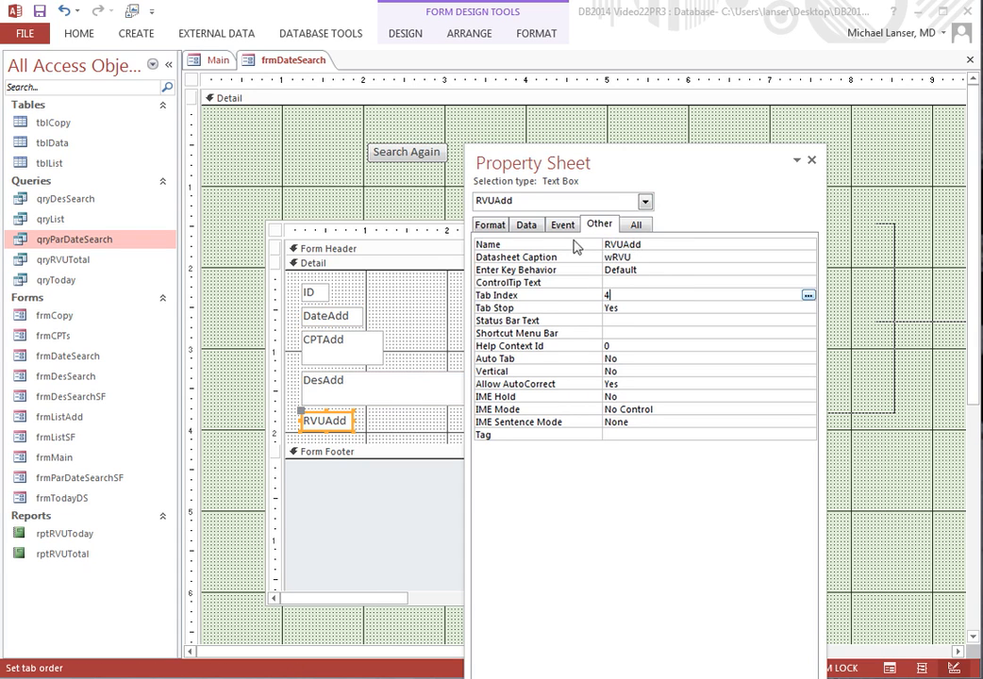
# Step: Set the RVUAdd text box's Text Align to Center and its Fore Color to Text 1
pyautogui.click(490, 224)
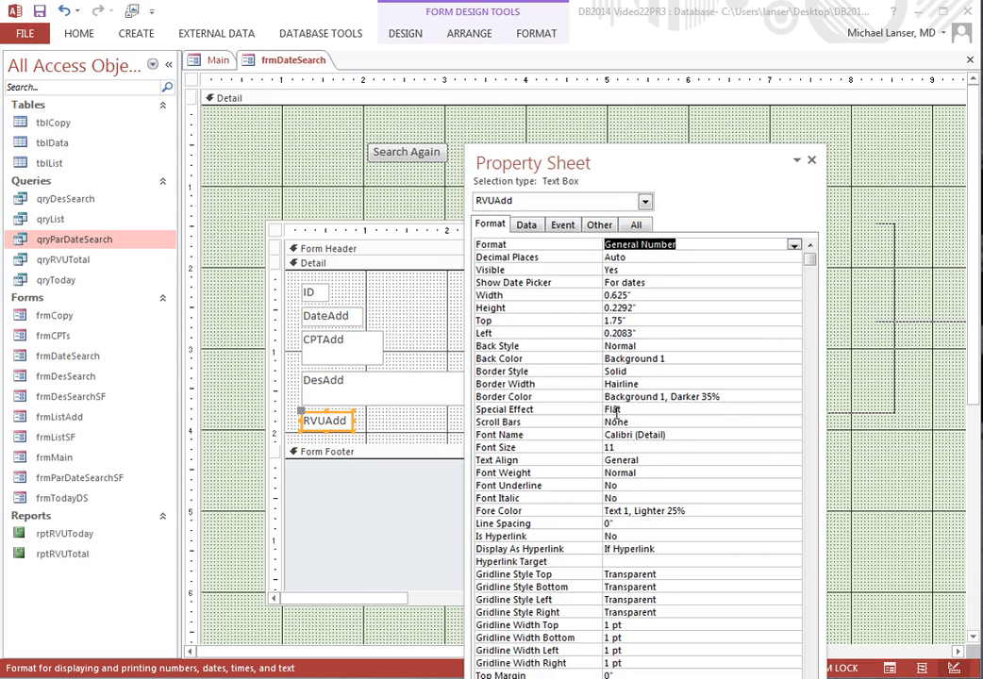
pyautogui.click(615, 459)
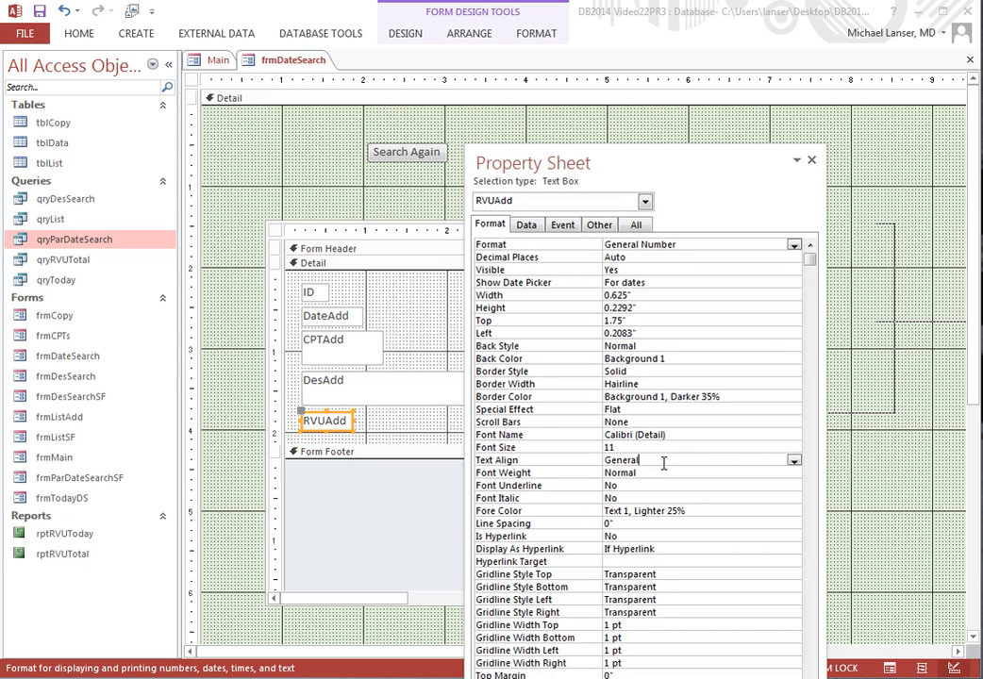
pyautogui.click(795, 460)
pyautogui.click(745, 498)
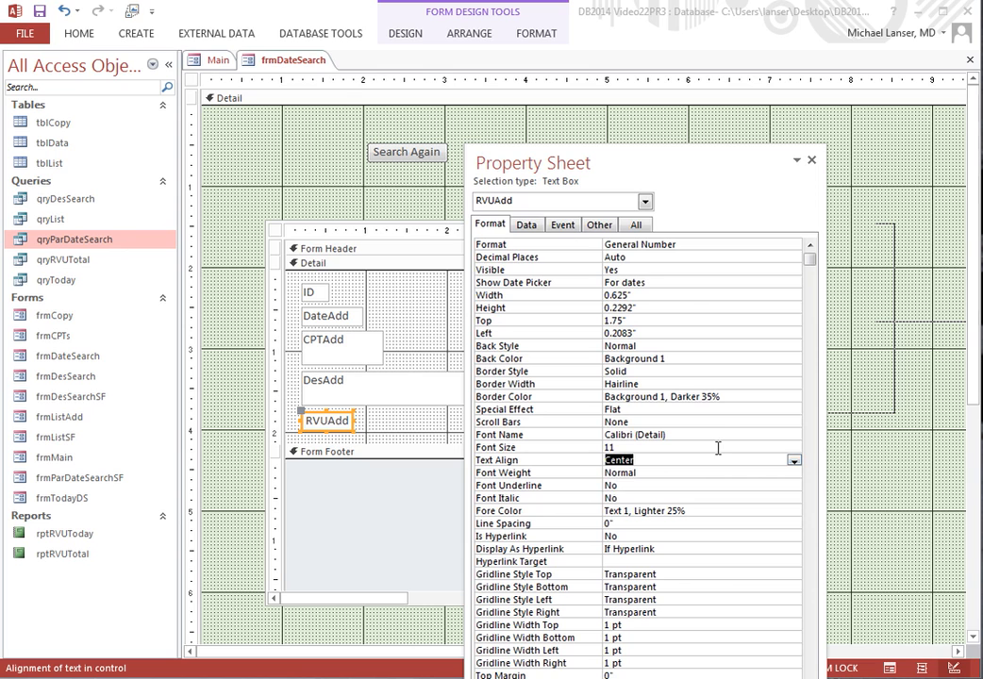
pyautogui.click(681, 510)
pyautogui.click(780, 512)
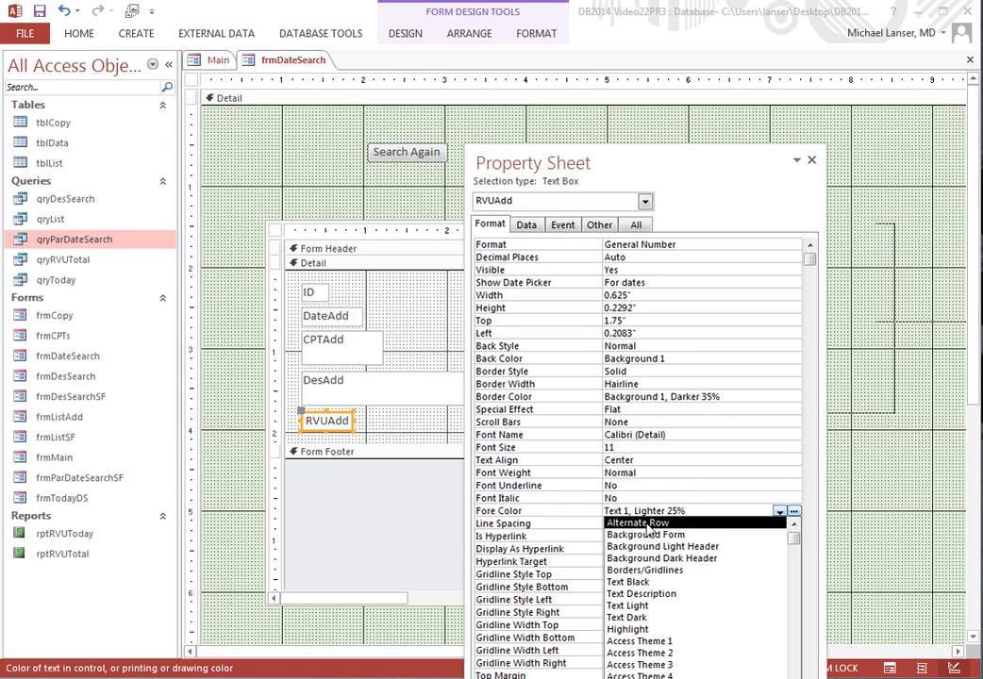
pyautogui.click(794, 511)
pyautogui.click(633, 566)
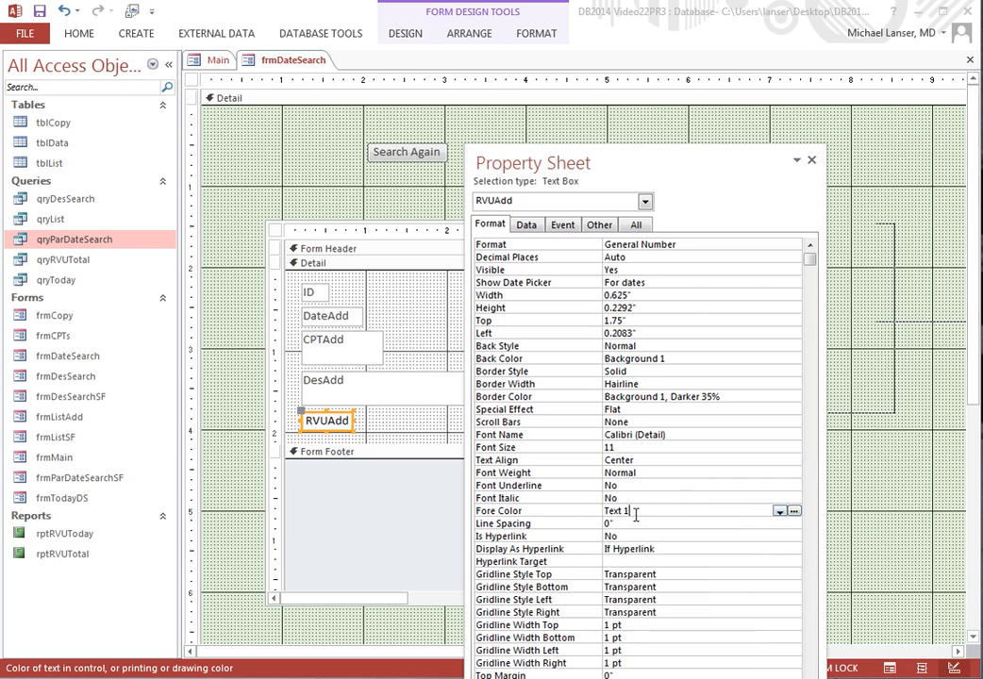
# Step: Set the CPTAdd text box's Text Align to Center and its Fore Color to Text 1
pyautogui.moveTo(638, 162); pyautogui.dragTo(687, 138)
pyautogui.click(688, 180)
pyautogui.click(565, 195)
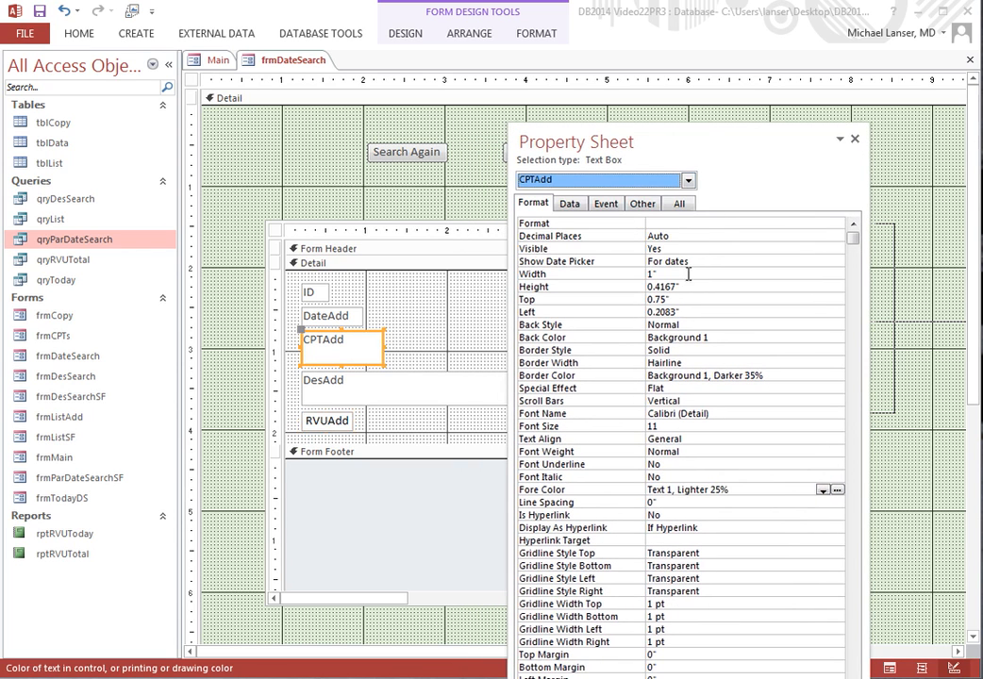
pyautogui.click(676, 437)
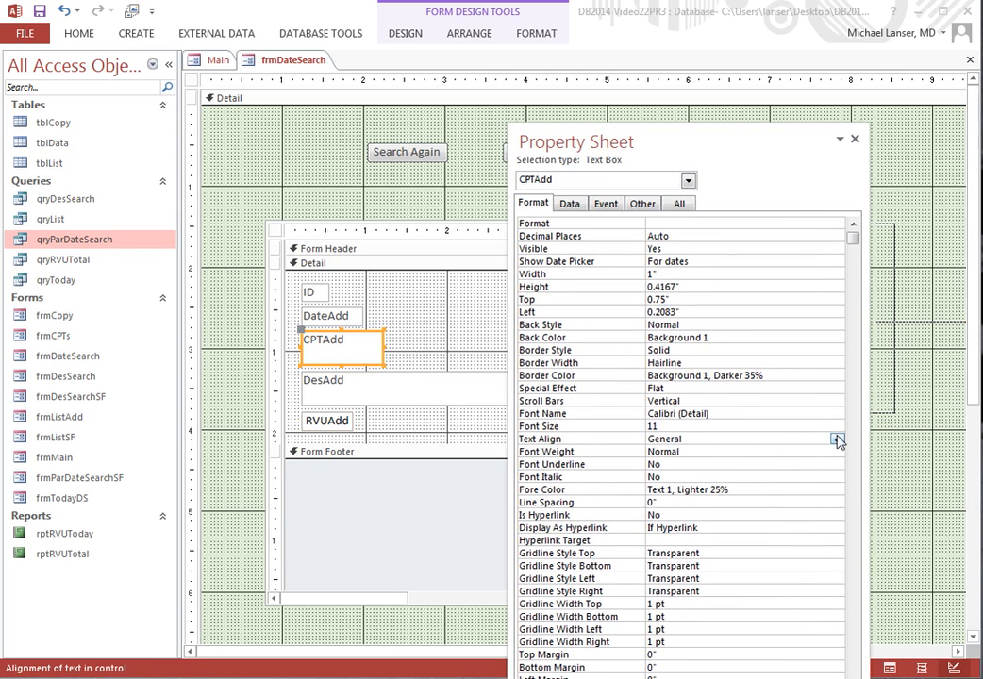
pyautogui.click(836, 439)
pyautogui.click(740, 476)
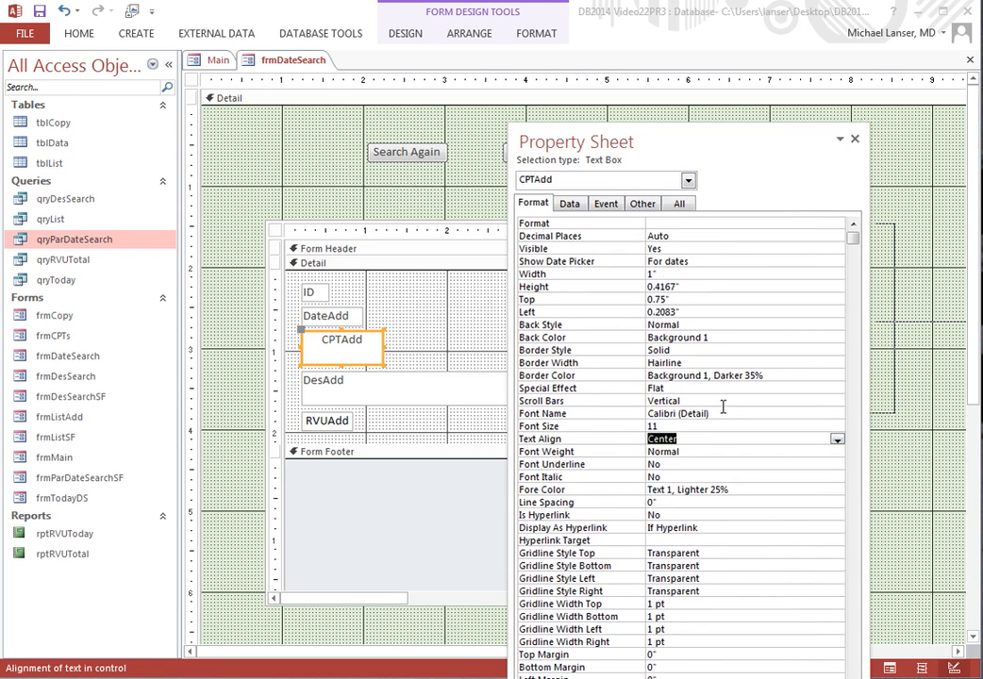
pyautogui.click(708, 492)
pyautogui.click(823, 491)
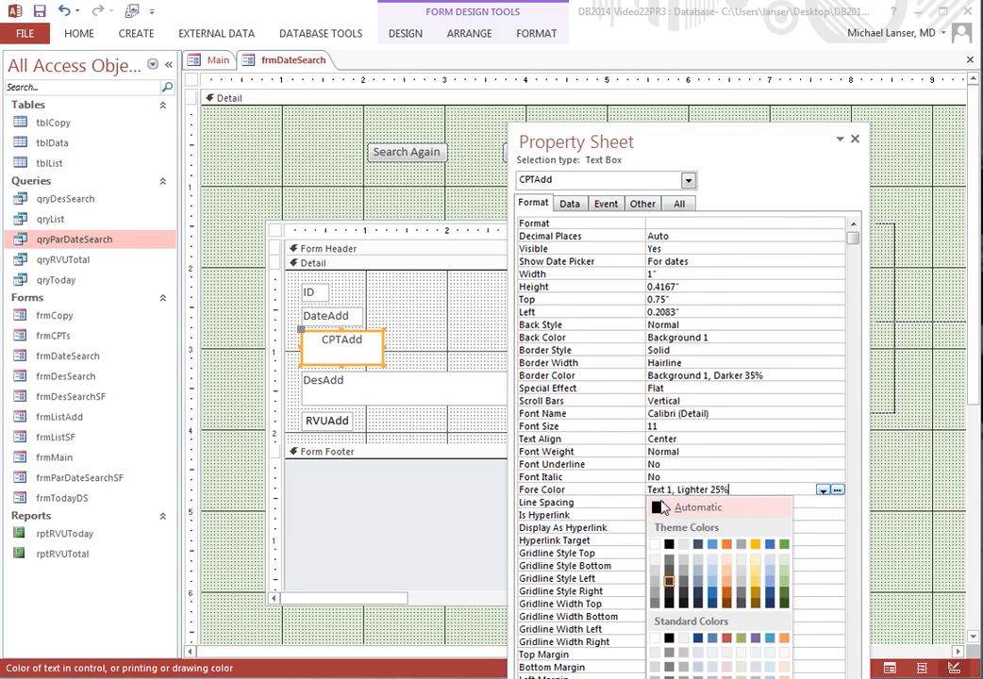
pyautogui.click(658, 510)
# Step: Copy the Fore Color value Text 1 from the CPTAdd text box
pyautogui.doubleClick(659, 490)
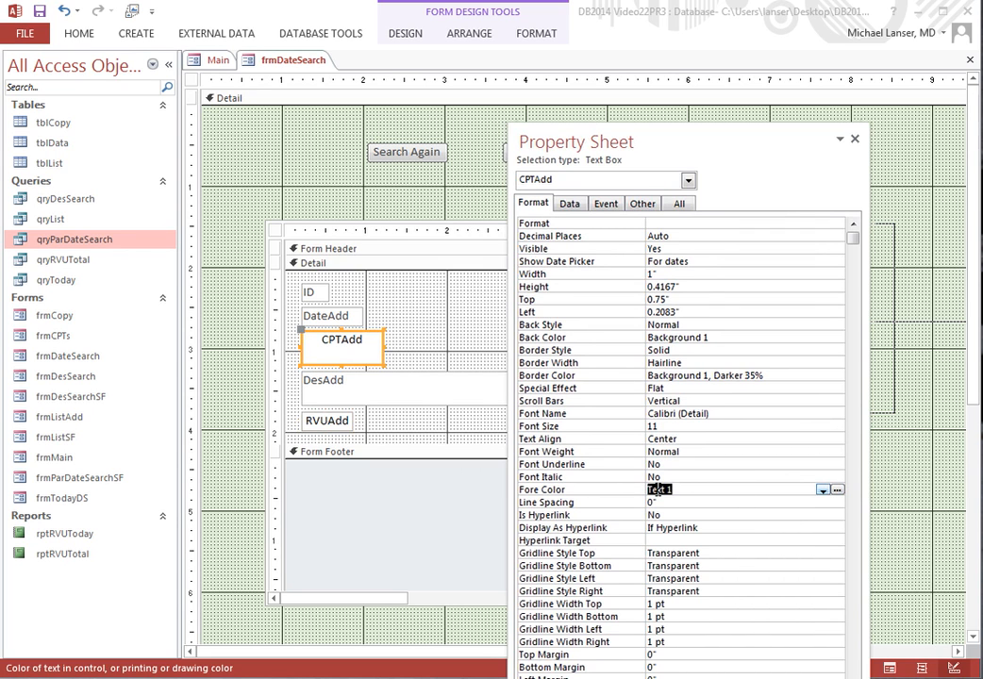
pyautogui.rightClick(664, 493)
pyautogui.click(697, 560)
# Step: Set the DateAdd text box's Text Align to Center and its Fore Color to Text 1
pyautogui.click(688, 182)
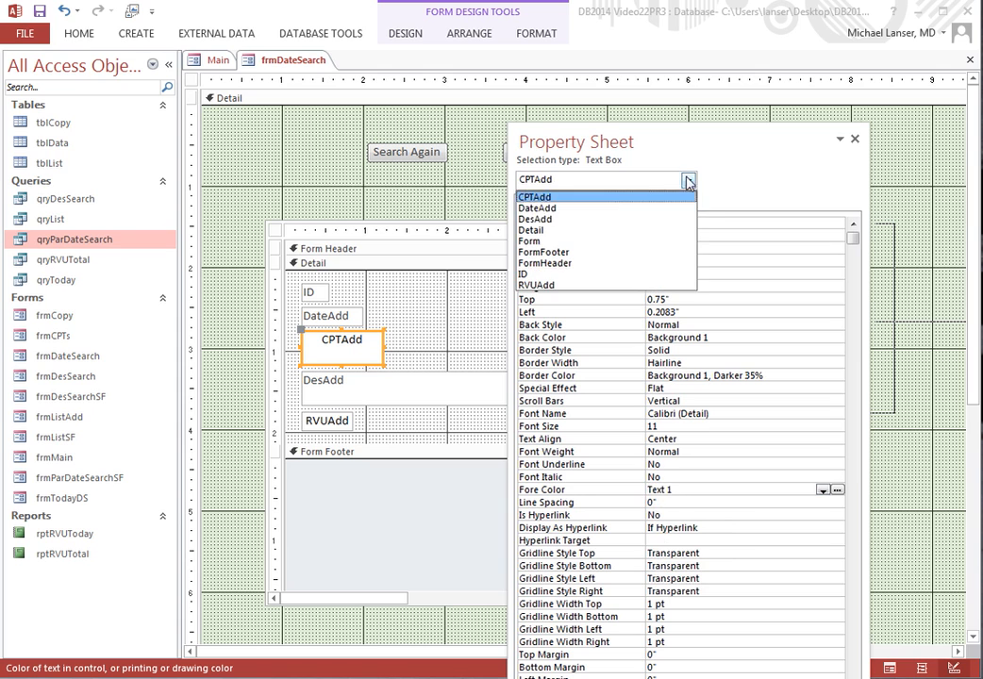
pyautogui.click(564, 209)
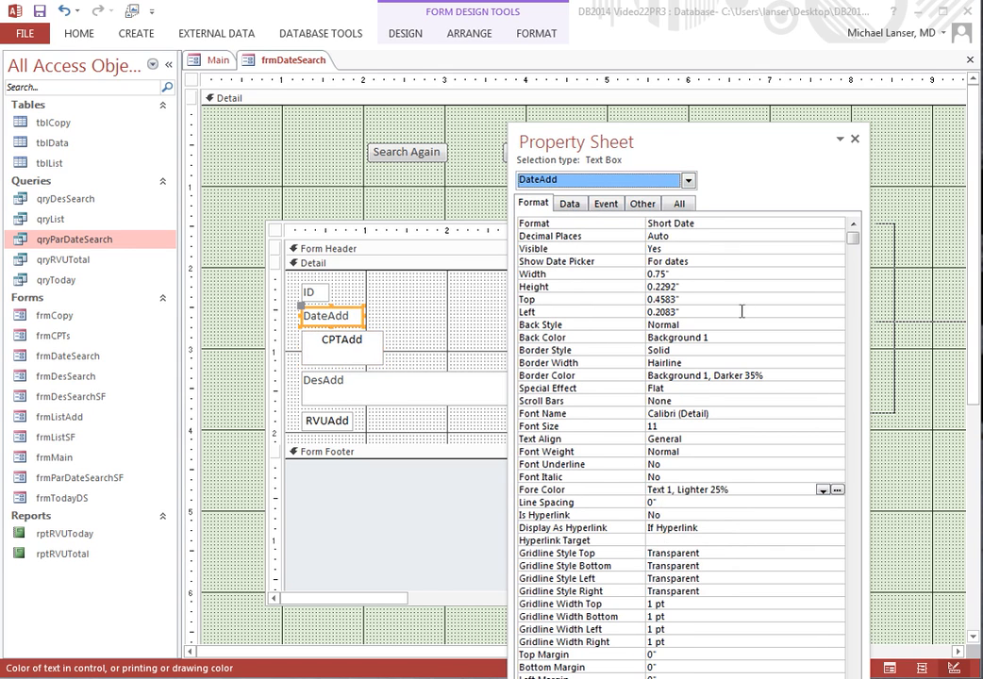
pyautogui.click(709, 439)
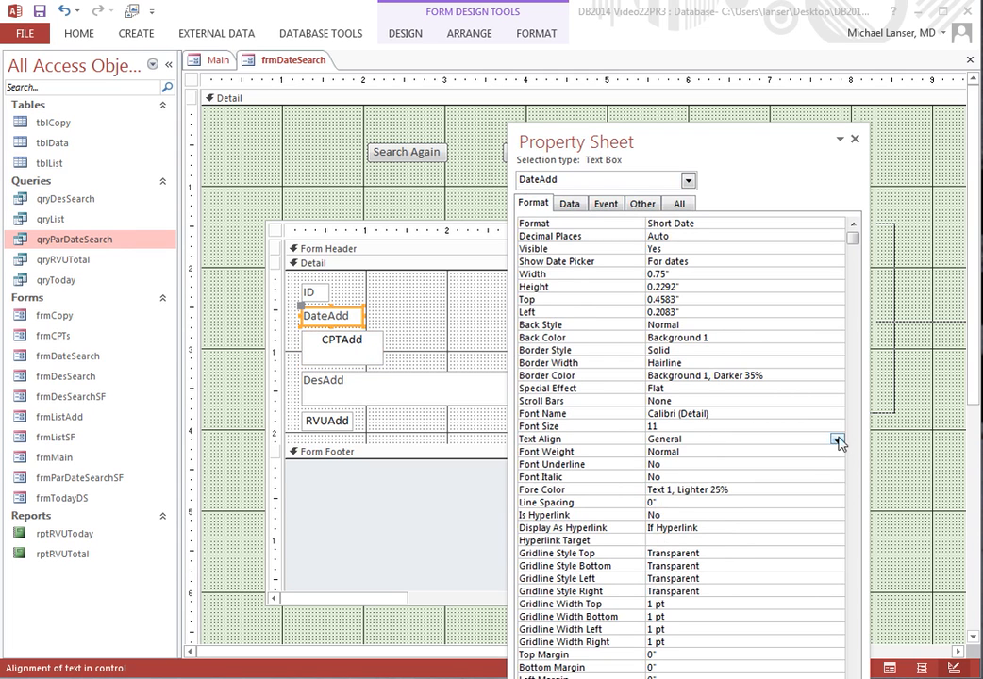
pyautogui.click(837, 438)
pyautogui.click(708, 534)
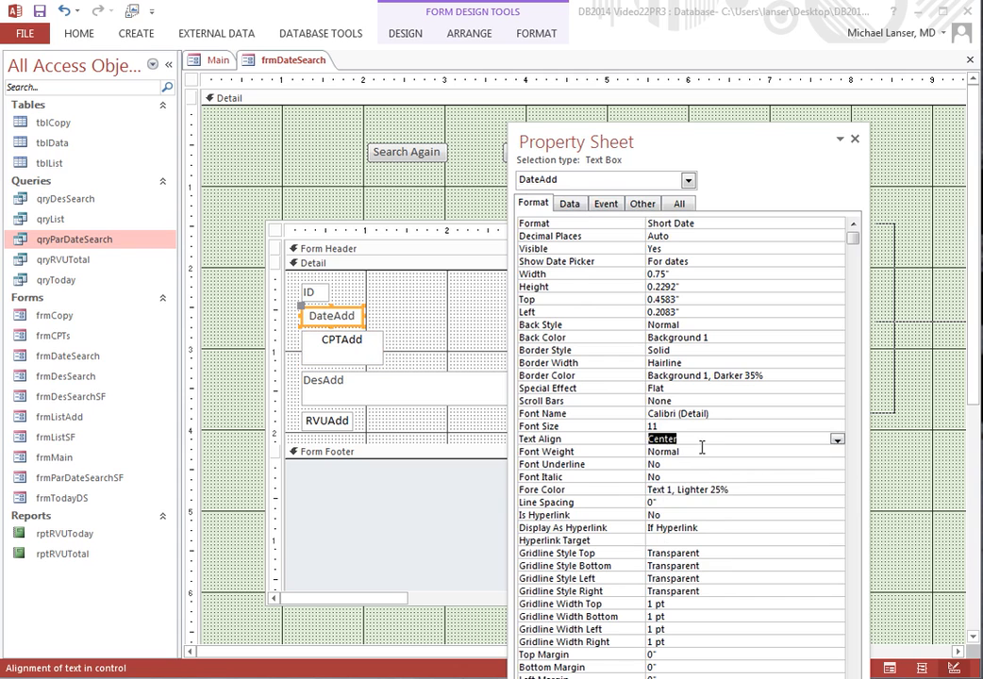
pyautogui.click(735, 491)
pyautogui.moveTo(735, 491); pyautogui.dragTo(637, 494)
pyautogui.rightClick(701, 489)
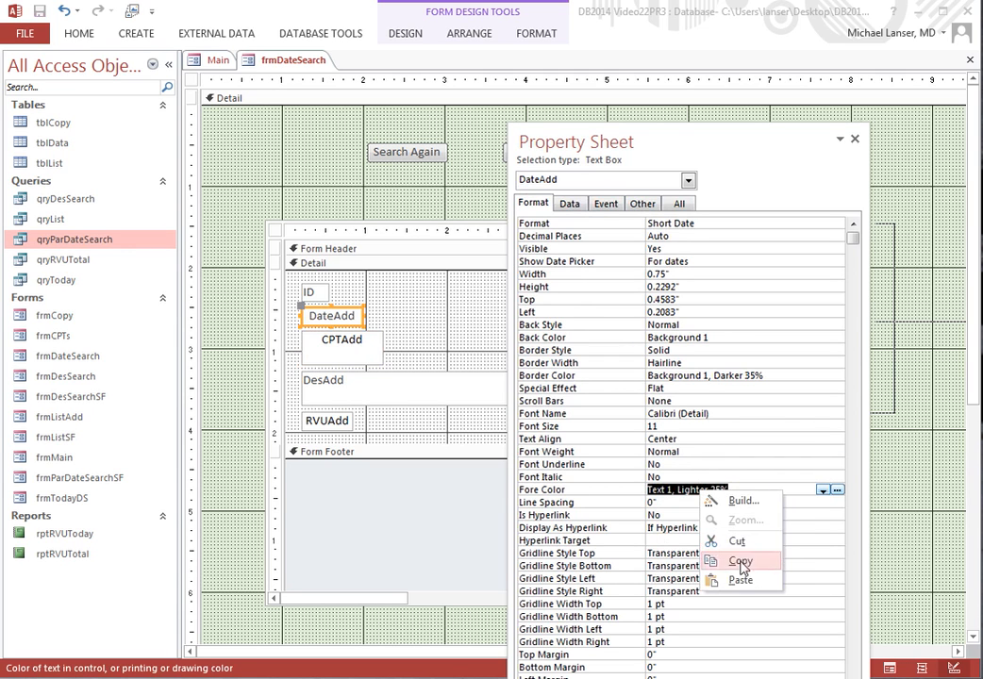
pyautogui.click(744, 578)
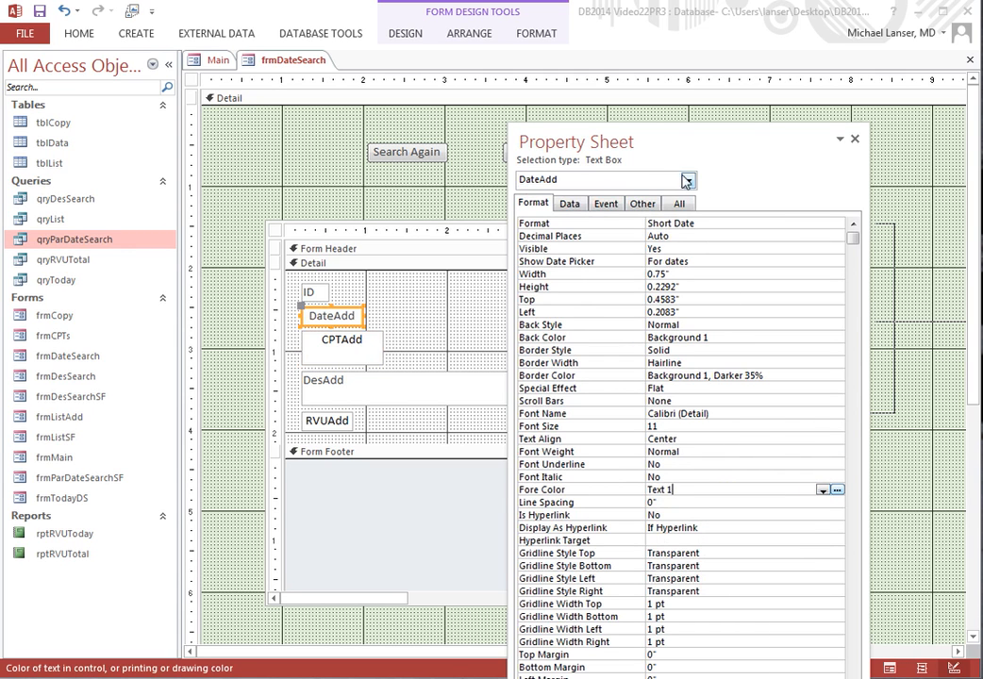
# Step: Set the DesAdd text box's Text Align to Left and its Fore Color to Text 1
pyautogui.click(688, 180)
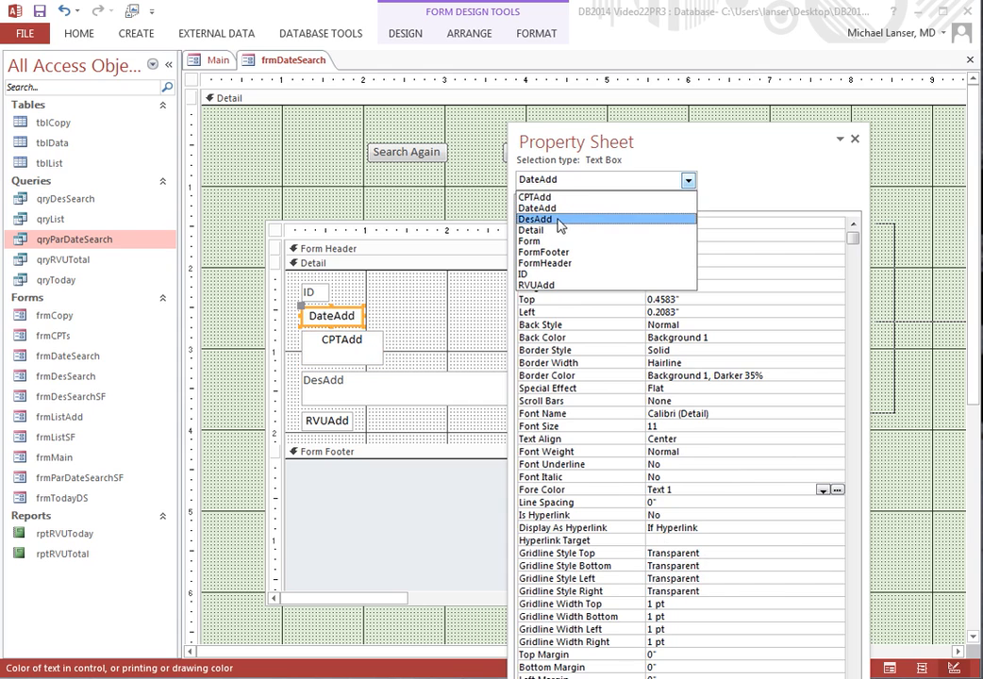
pyautogui.click(536, 218)
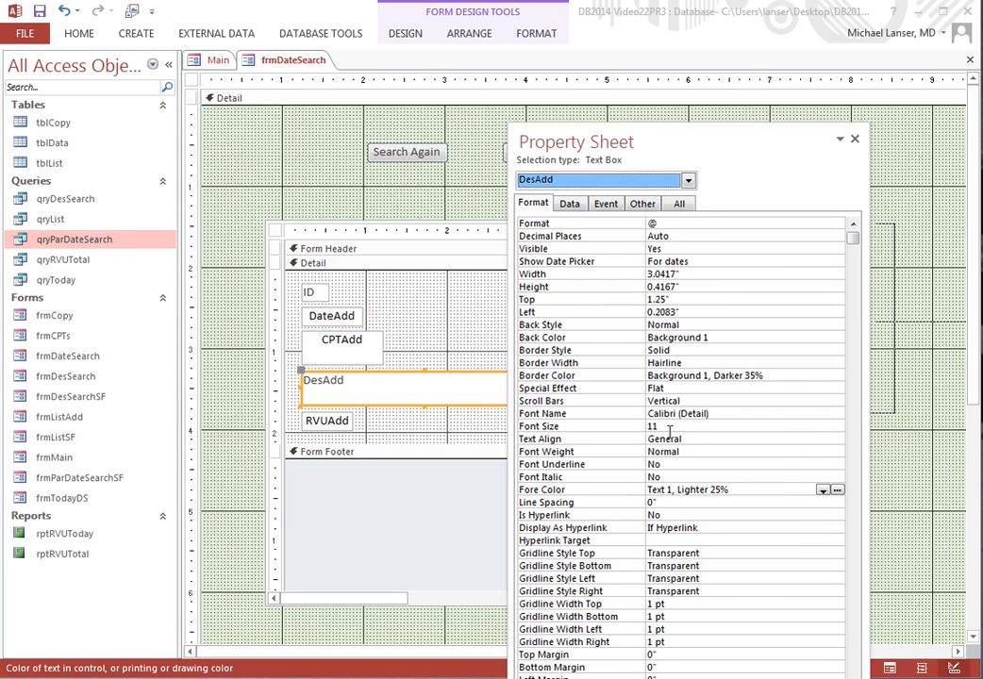
pyautogui.click(810, 437)
pyautogui.click(837, 440)
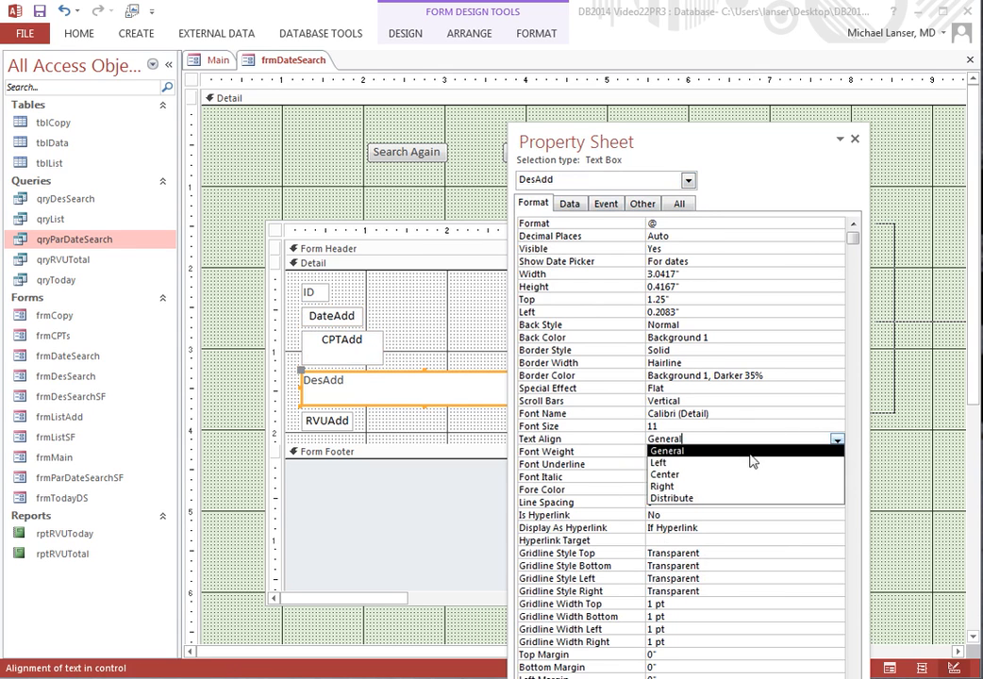
pyautogui.click(713, 464)
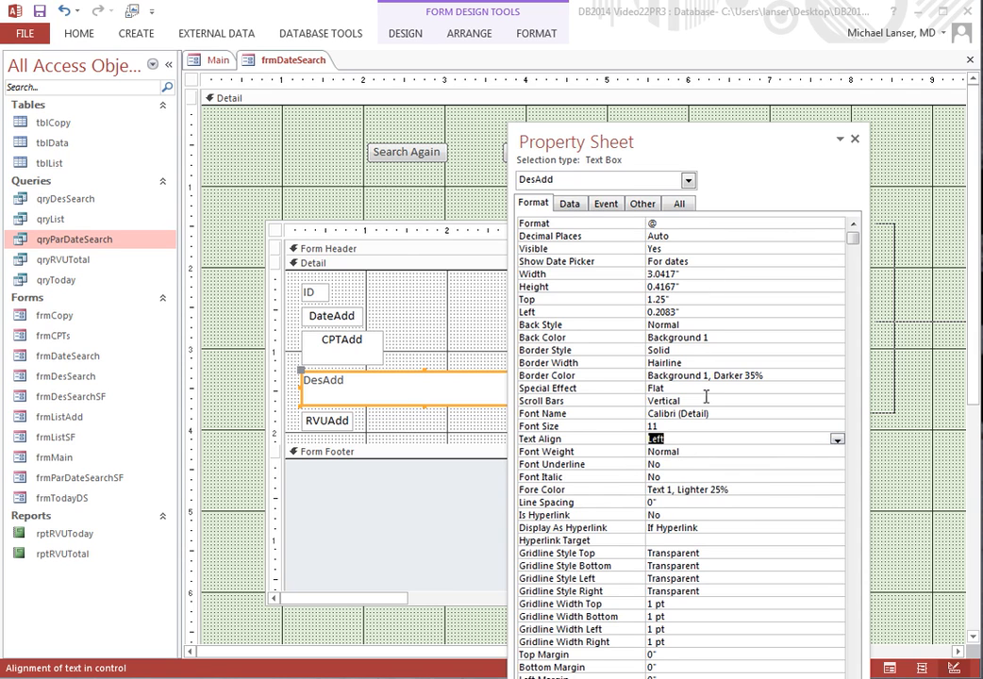
pyautogui.click(738, 492)
pyautogui.moveTo(741, 491); pyautogui.dragTo(689, 491)
pyautogui.rightClick(688, 492)
pyautogui.click(726, 586)
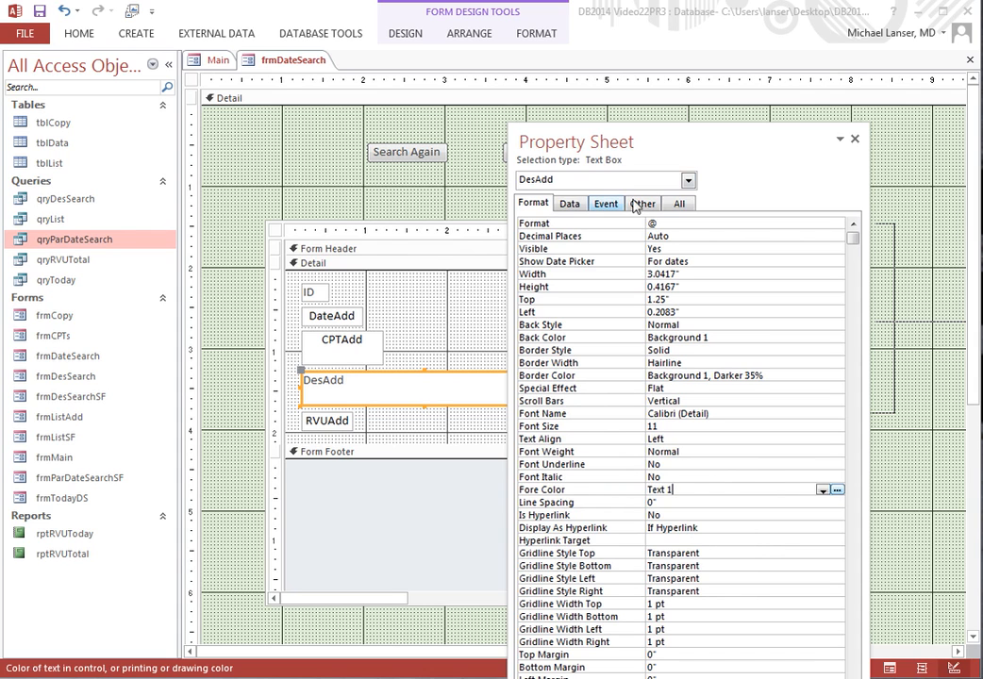
# Step: Save frmDateSearch and move the Property Sheet clear of the form design
pyautogui.rightClick(303, 64)
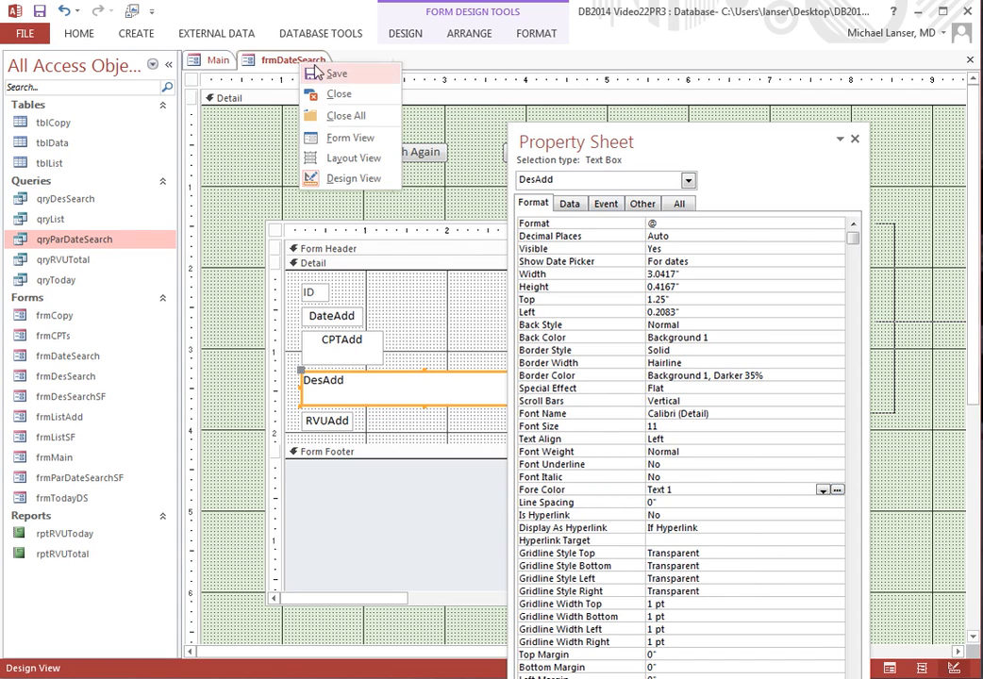
pyautogui.click(330, 75)
pyautogui.rightClick(321, 59)
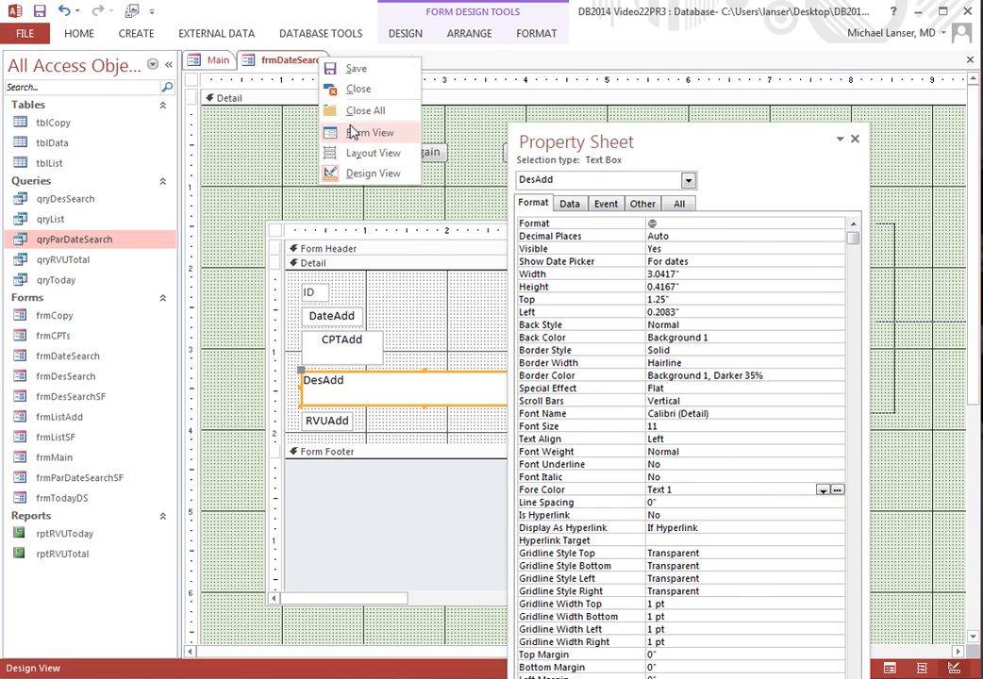
pyautogui.click(453, 116)
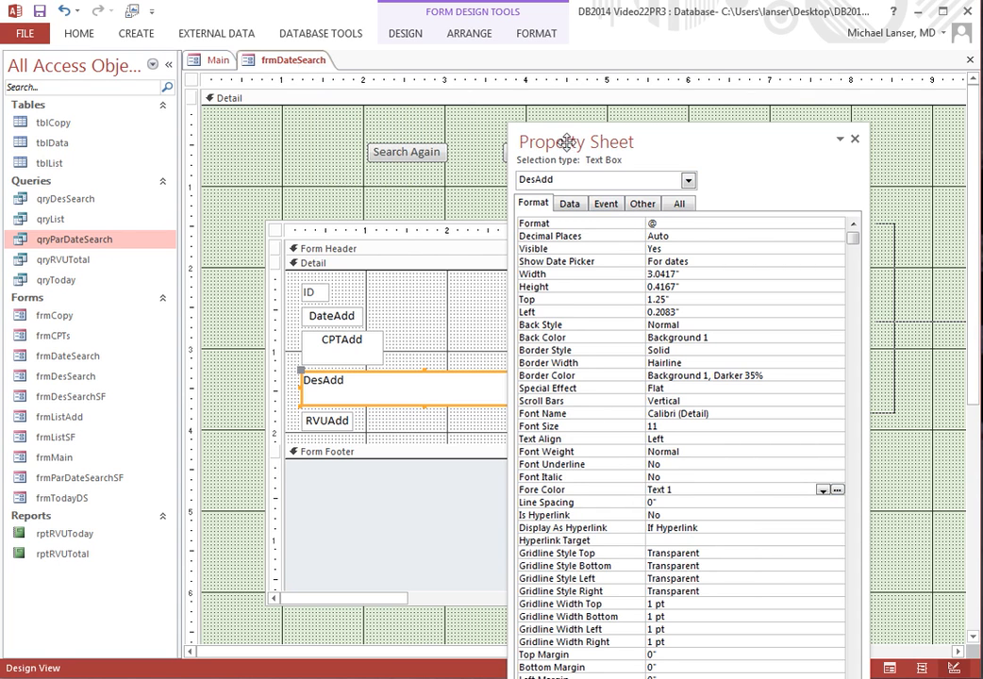
pyautogui.moveTo(496, 149); pyautogui.dragTo(497, 615)
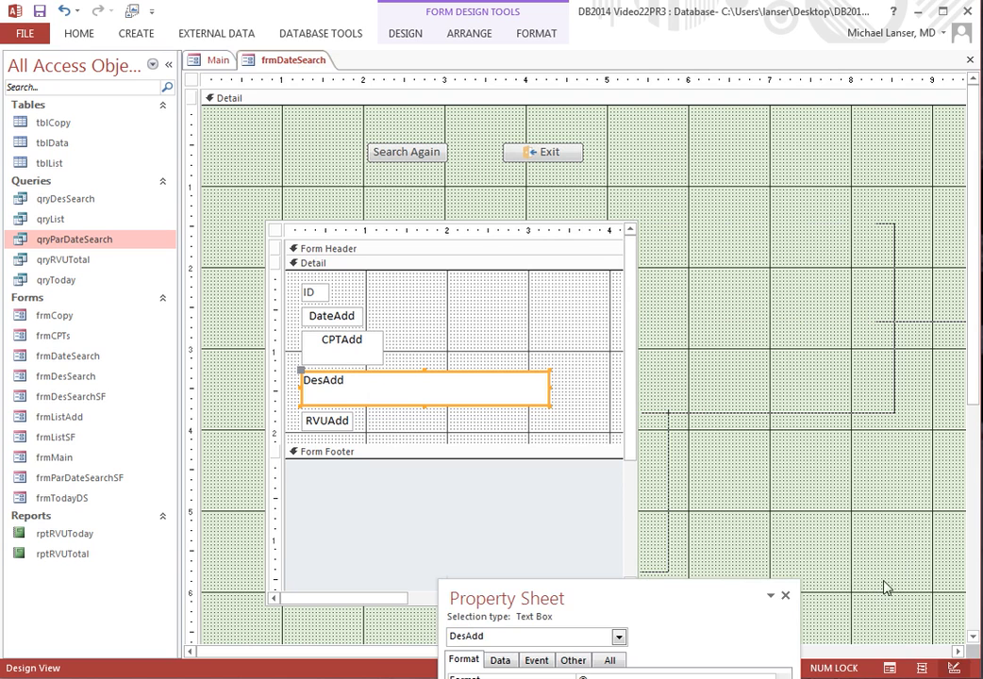
pyautogui.moveTo(646, 625); pyautogui.dragTo(759, 673)
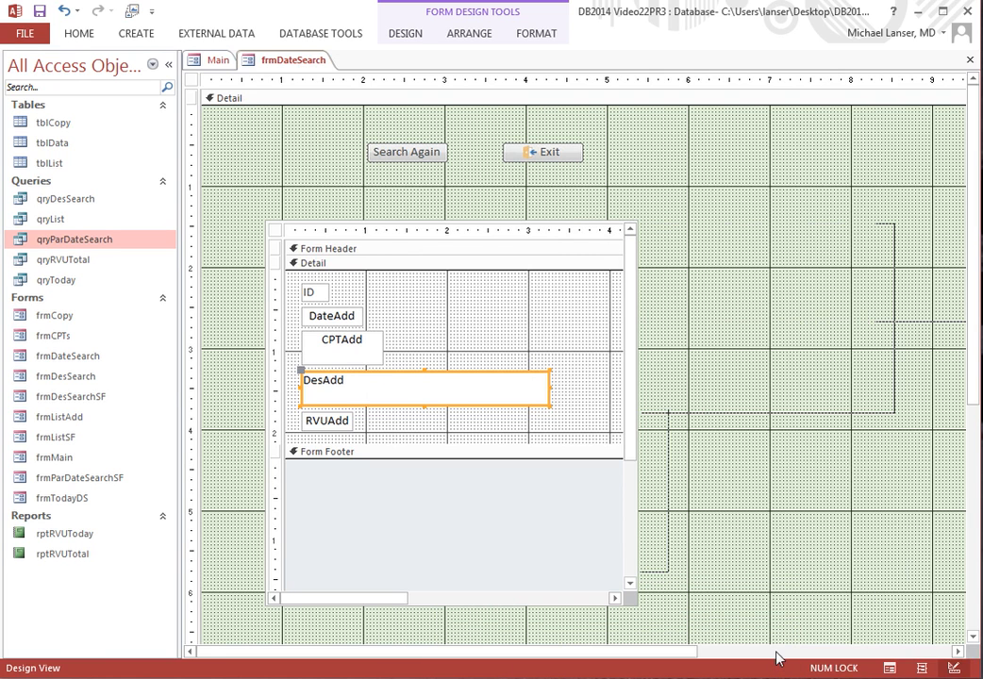
# Step: Narrow the frmDateSearch form to about 6.5 inches wide
pyautogui.click(776, 651)
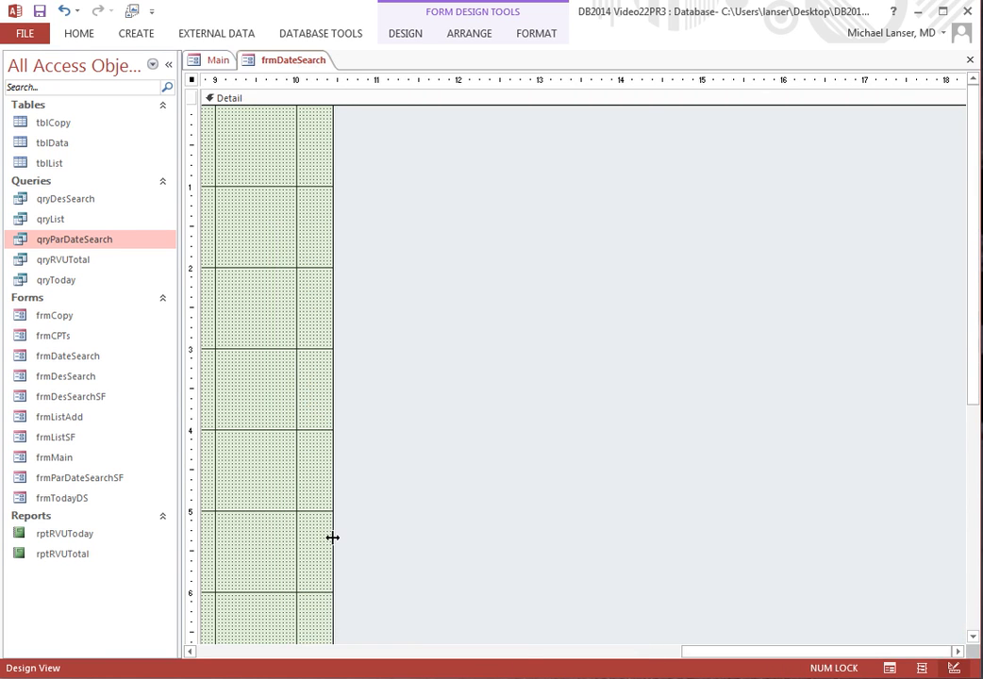
pyautogui.moveTo(332, 538); pyautogui.dragTo(411, 540)
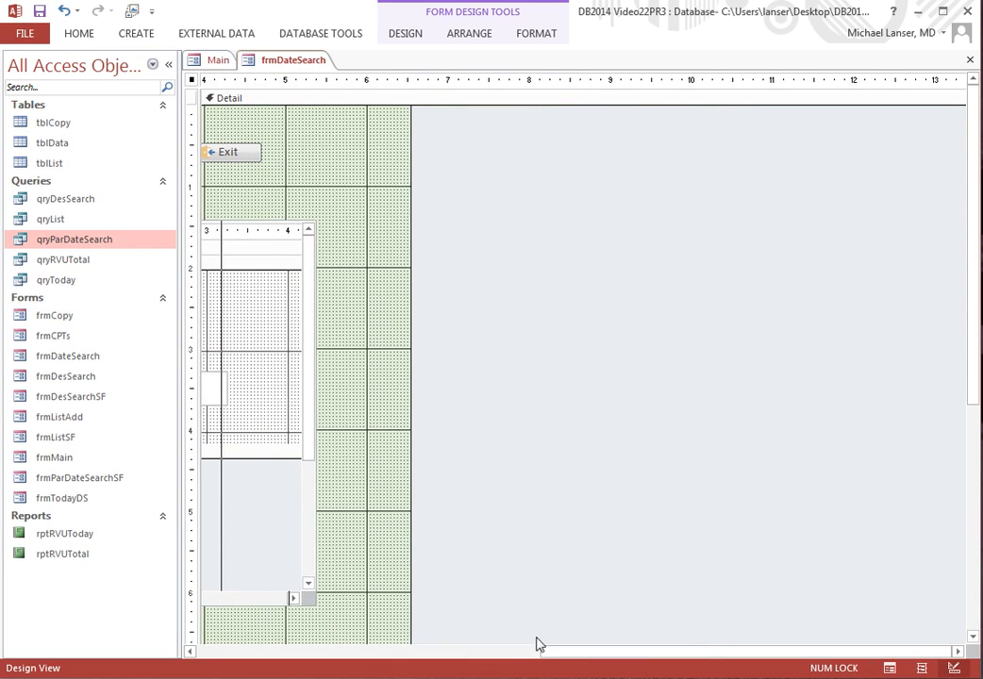
pyautogui.moveTo(570, 659); pyautogui.dragTo(186, 657)
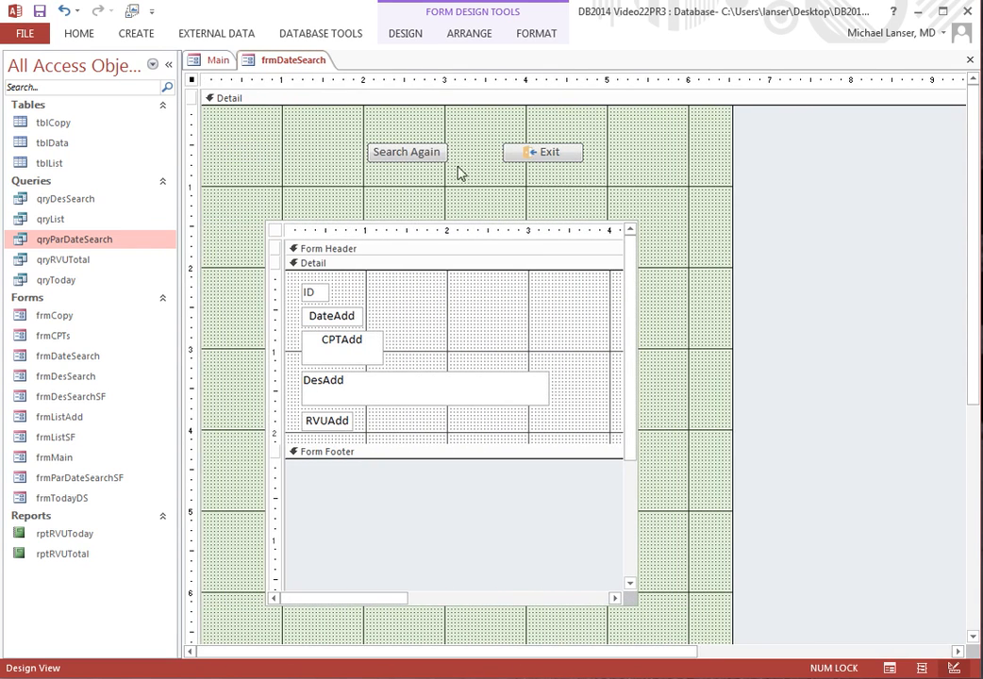
# Step: Move the subform up to just below the buttons, enlarge it slightly, and trim the form's width to about 6.3 inches
pyautogui.click(391, 227)
pyautogui.moveTo(277, 222); pyautogui.dragTo(272, 169)
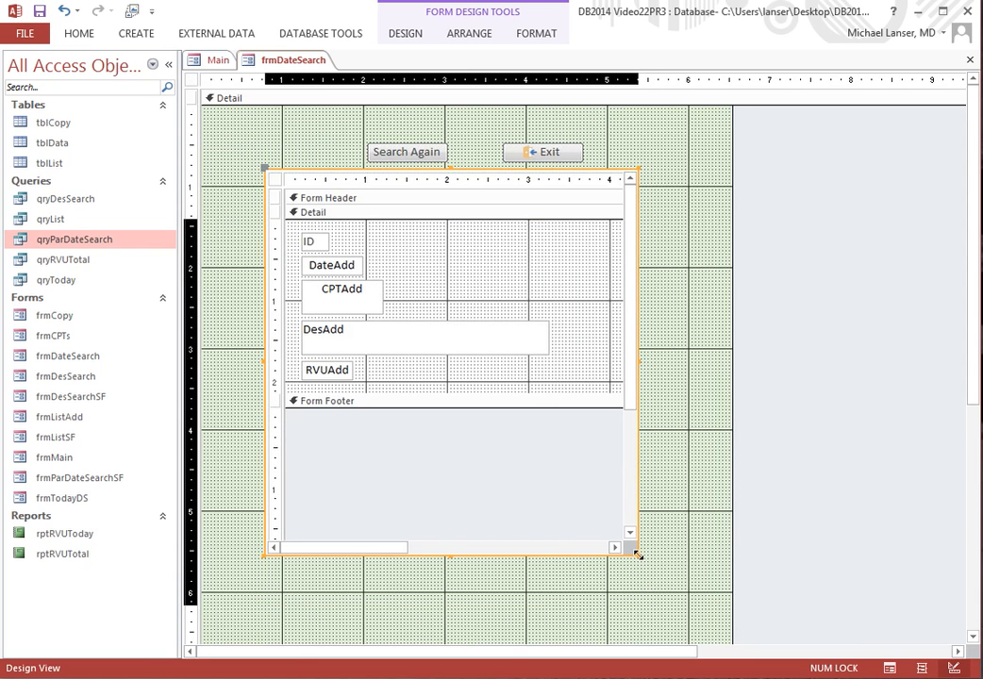
pyautogui.moveTo(638, 555); pyautogui.dragTo(651, 619)
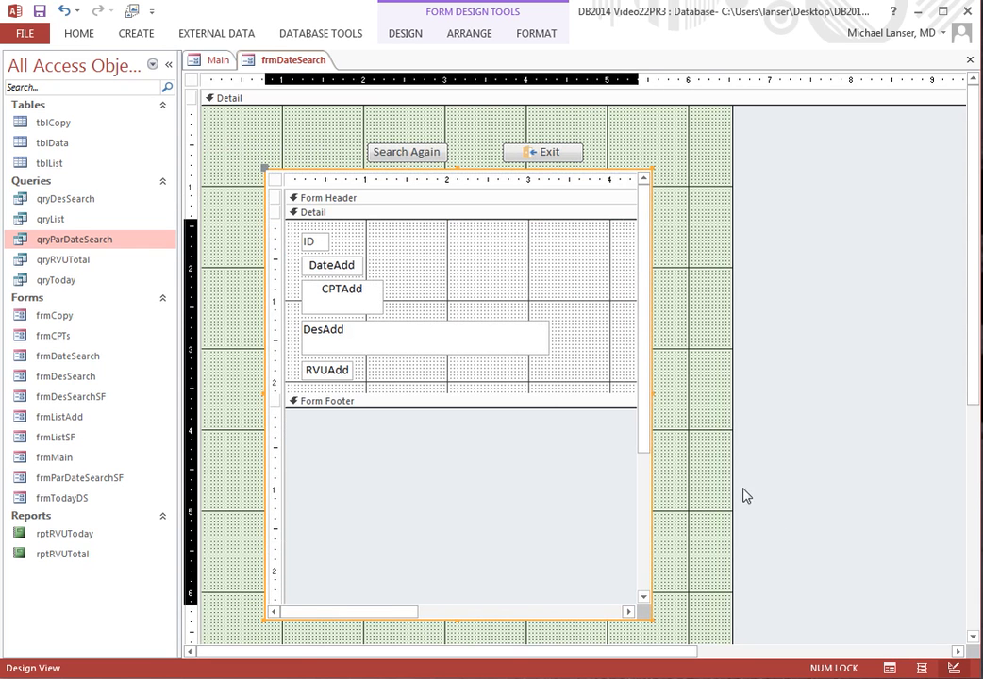
pyautogui.moveTo(733, 488); pyautogui.dragTo(715, 494)
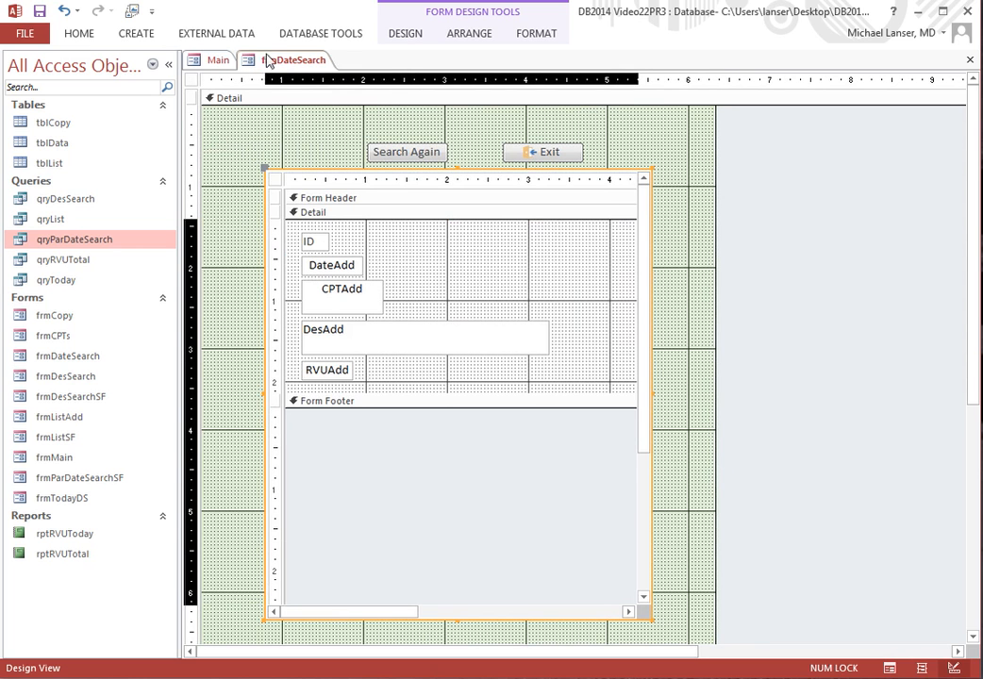
# Step: Show frmDateSearch in Form View, answering the start date prompt and entering 6/6 as the end date
pyautogui.rightClick(288, 62)
pyautogui.rightClick(309, 63)
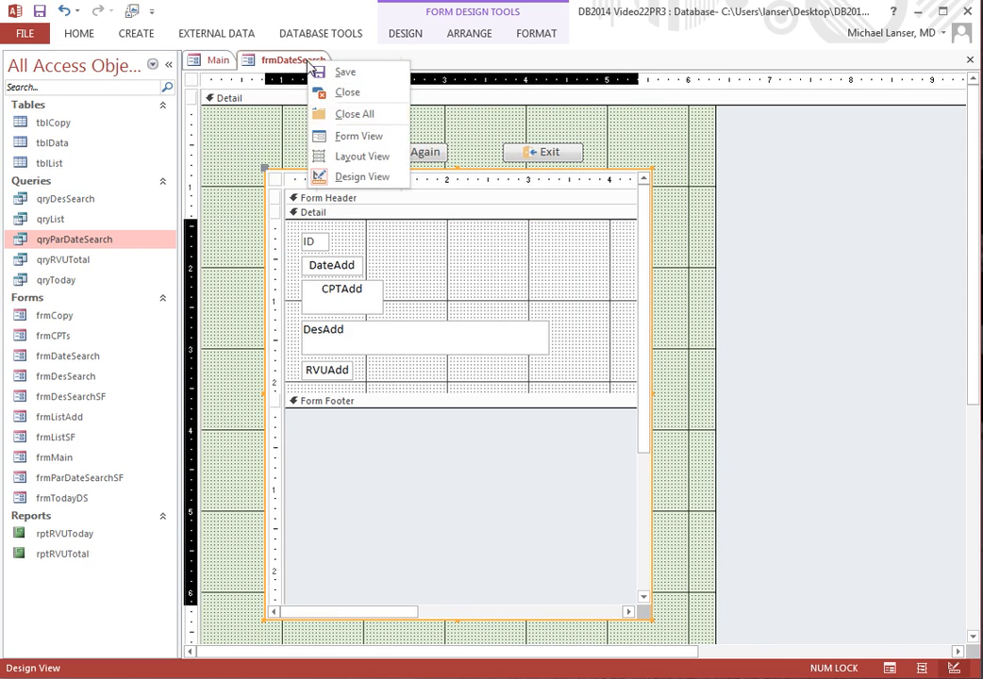
pyautogui.click(341, 115)
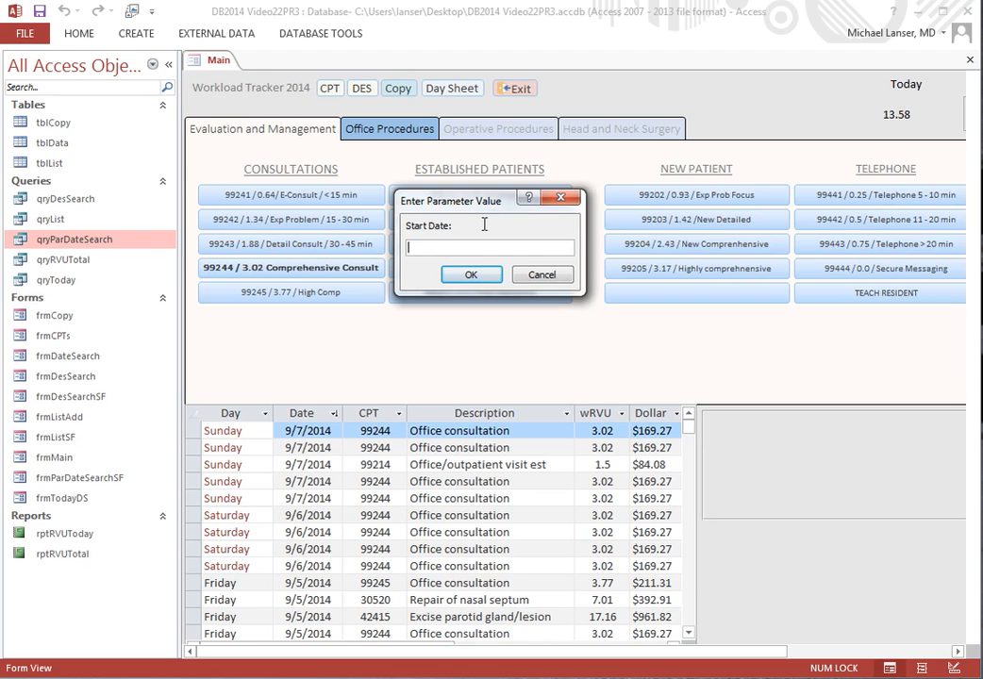
pyautogui.press('Return')
pyautogui.write('6/6')
pyautogui.press('Return')
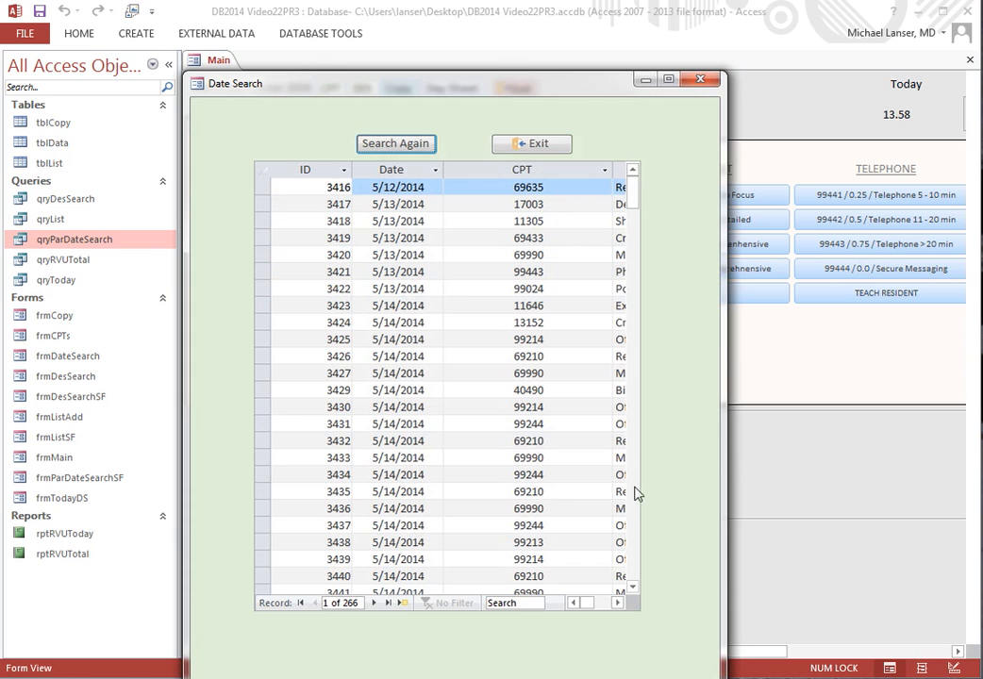
# Step: Hide the ID column in the subform datasheet
pyautogui.click(335, 167)
pyautogui.rightClick(330, 169)
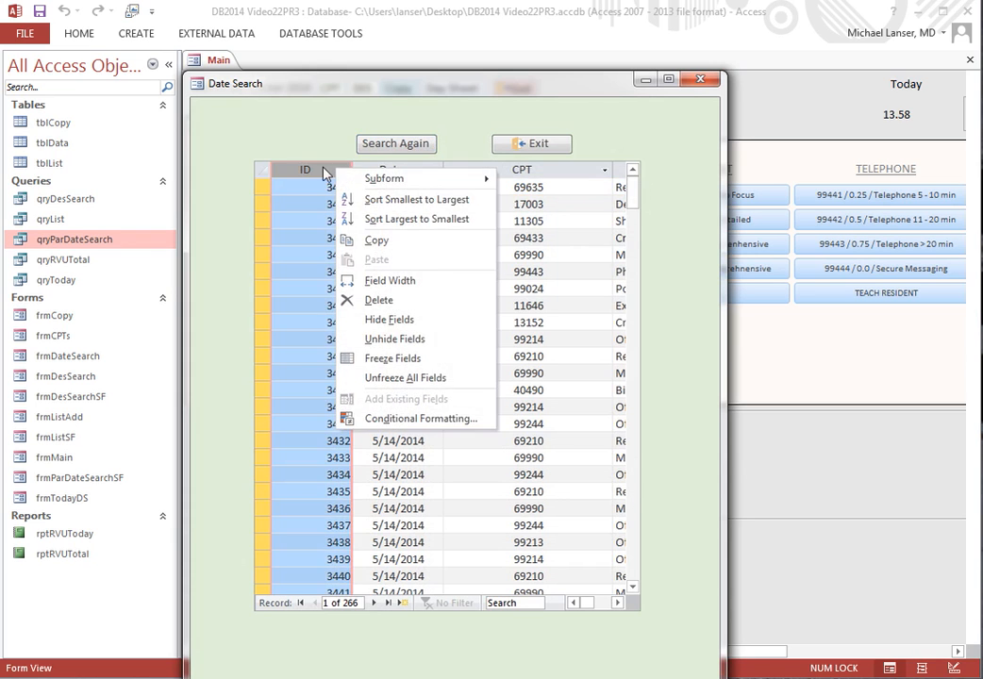
pyautogui.click(390, 320)
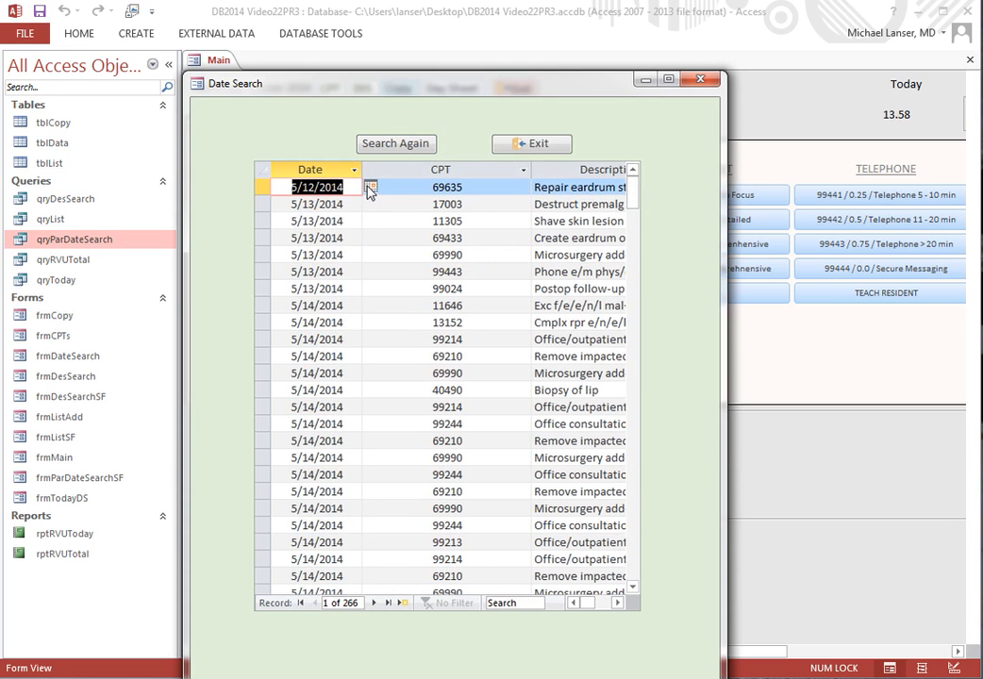
# Step: Return frmDateSearch to Design View, then save and close it
pyautogui.rightClick(339, 174)
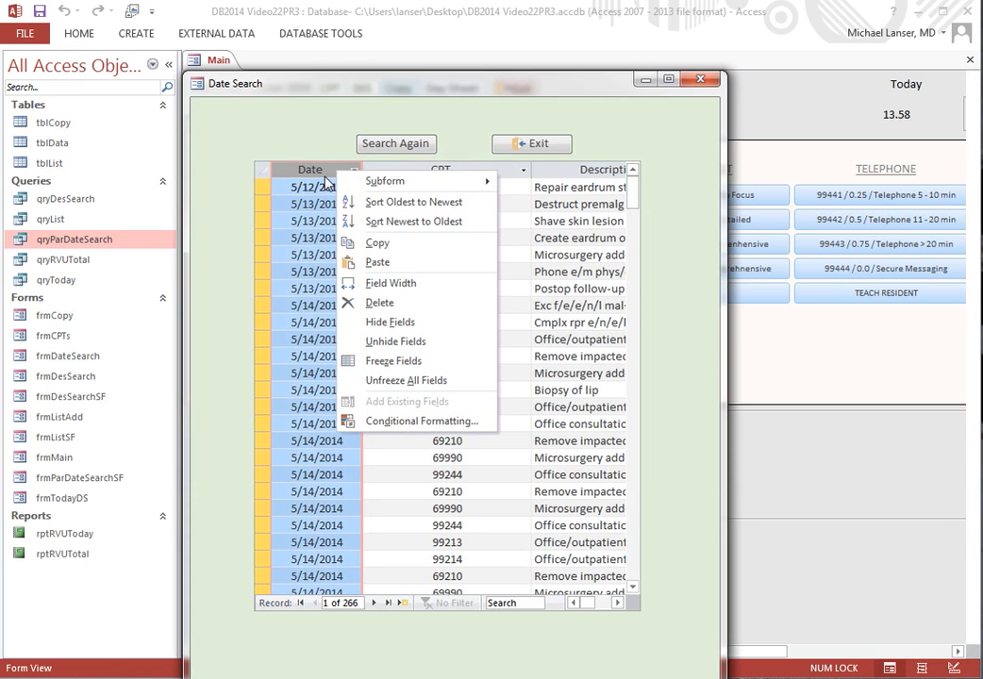
pyautogui.rightClick(200, 74)
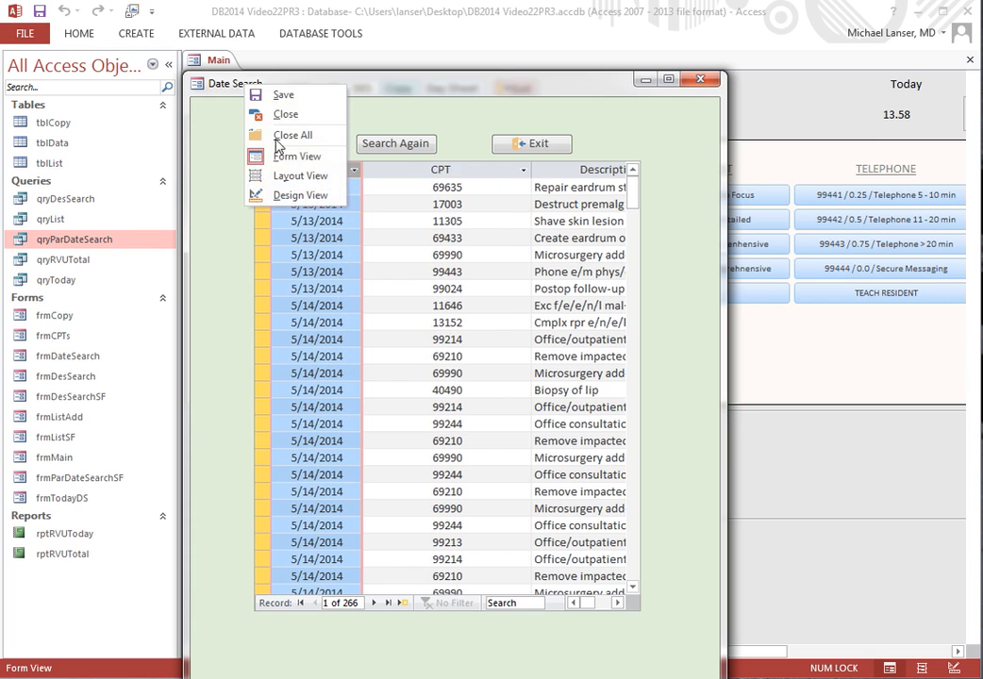
pyautogui.click(264, 195)
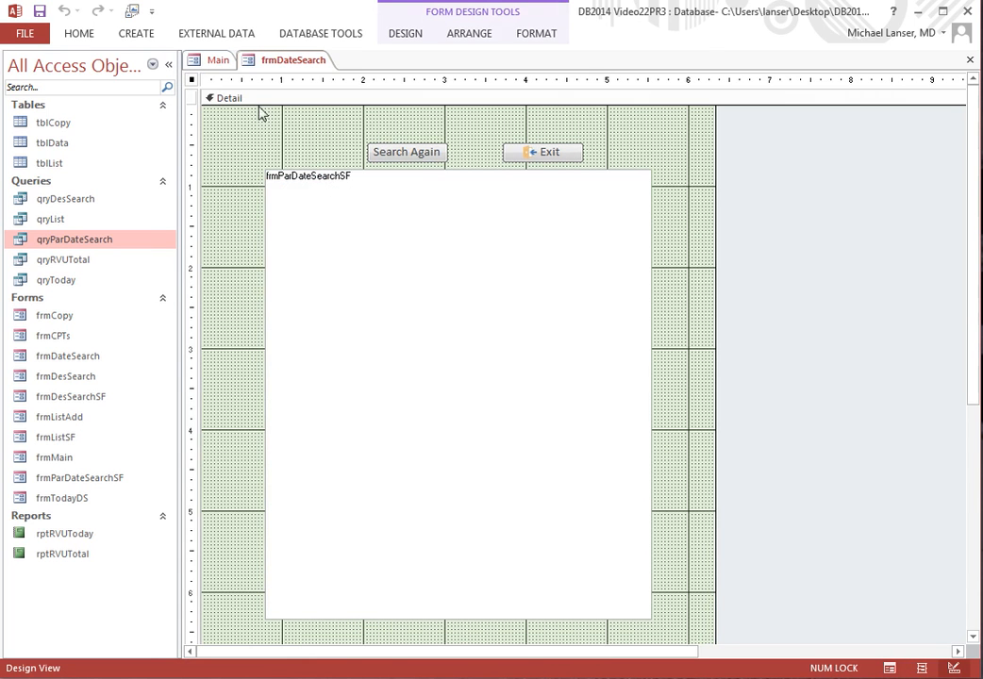
pyautogui.rightClick(283, 59)
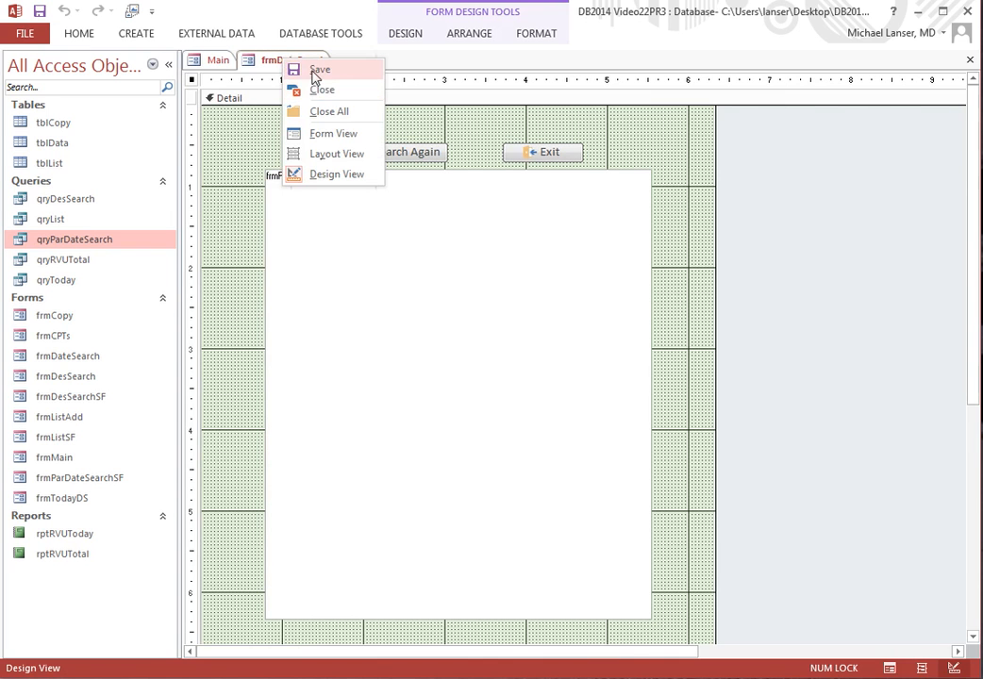
pyautogui.click(319, 78)
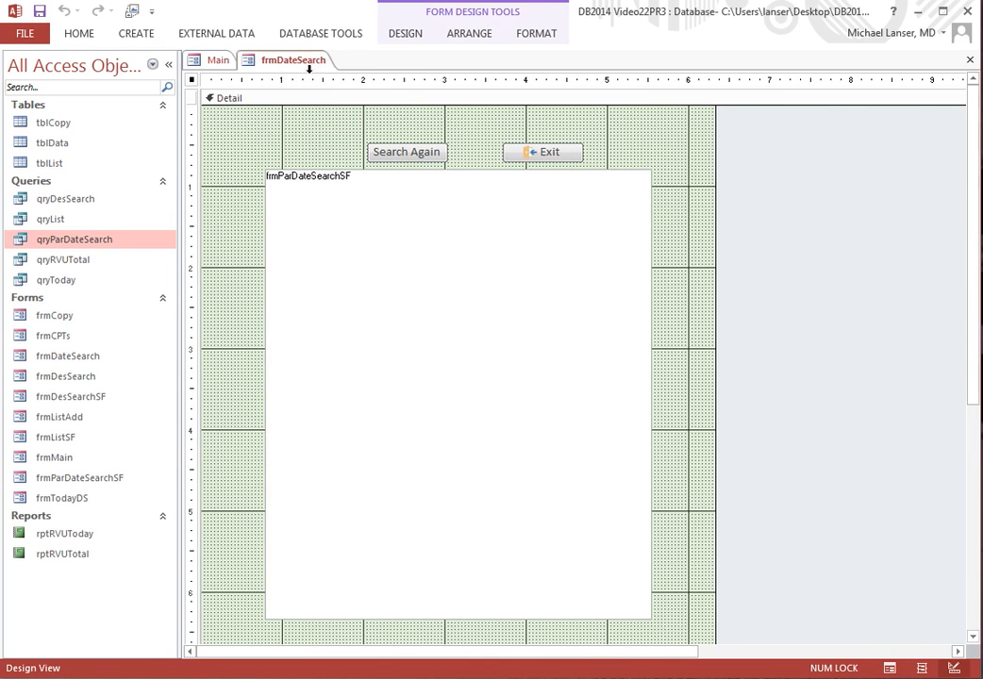
pyautogui.rightClick(308, 66)
pyautogui.click(339, 94)
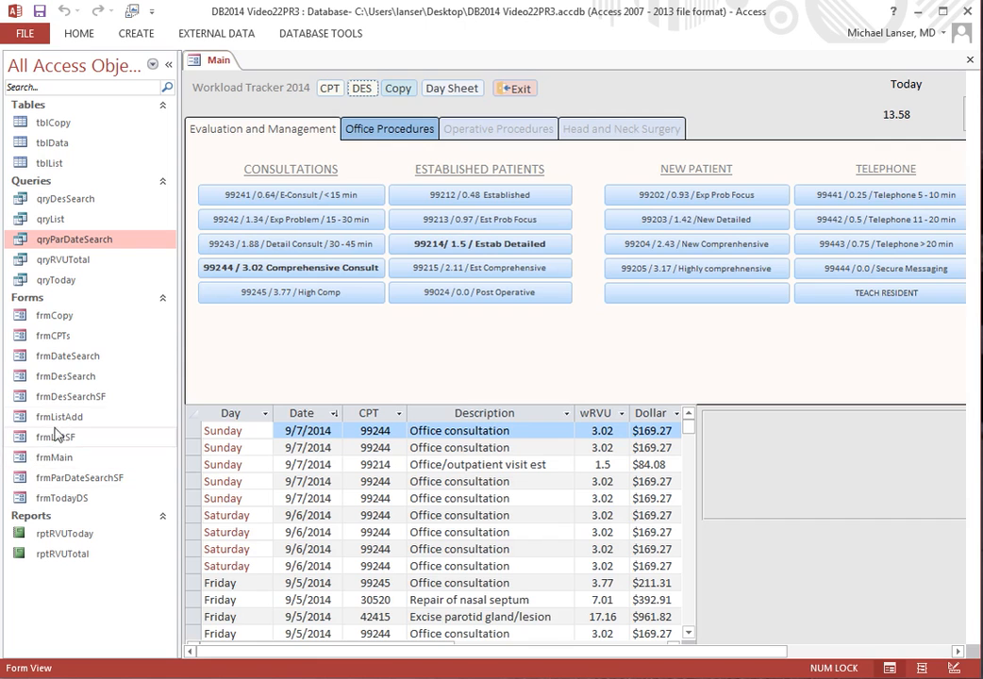
# Step: Open frmDateSearch with 6/6 as the start date and 7/7 as the end date
pyautogui.click(71, 363)
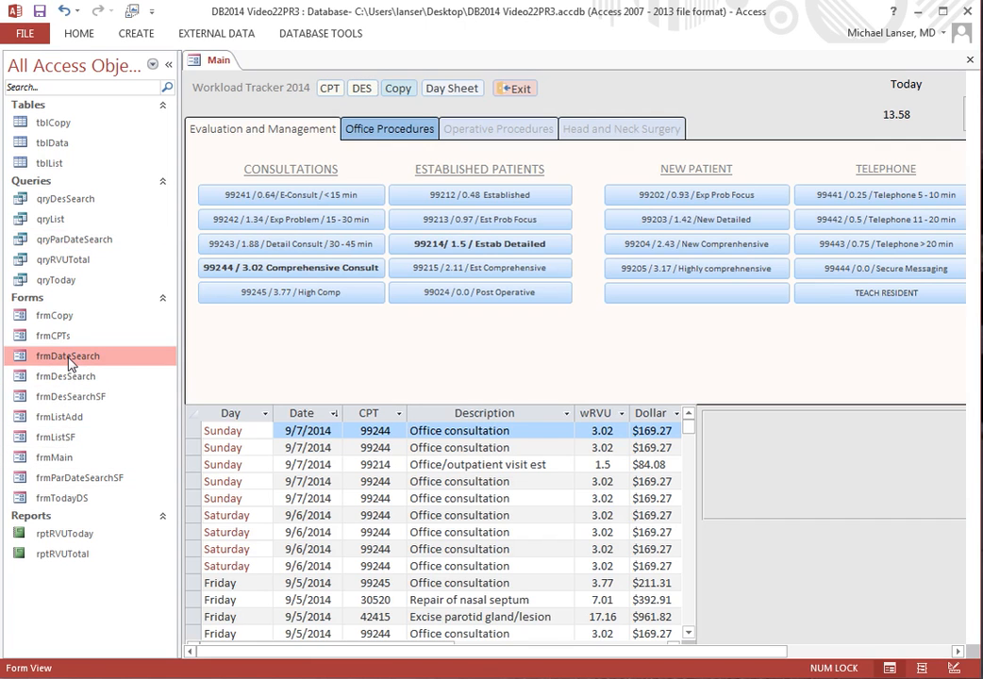
pyautogui.doubleClick(69, 358)
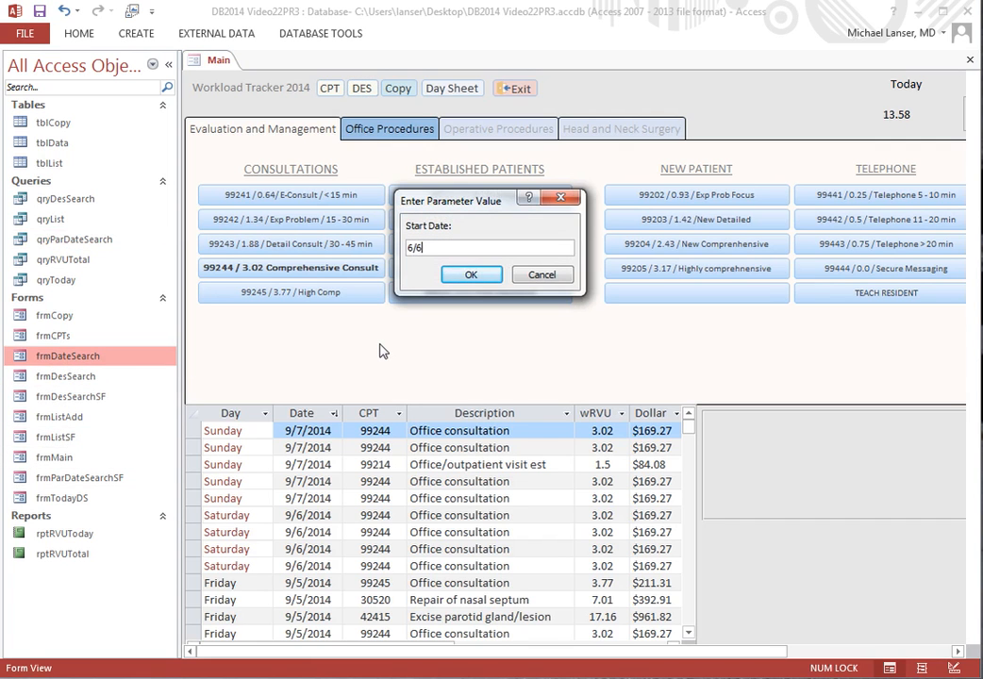
pyautogui.press('Return')
pyautogui.write('7/7')
pyautogui.press('Return')
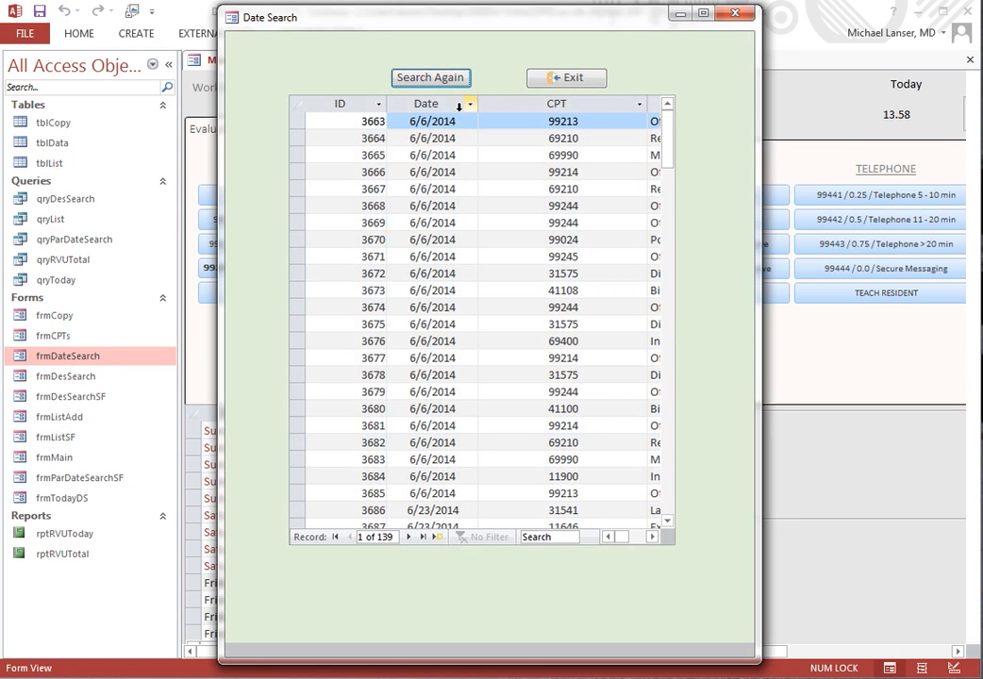
# Step: Hide the ID column in the Date Search form's subform datasheet and save the form
pyautogui.click(386, 102)
pyautogui.rightClick(366, 106)
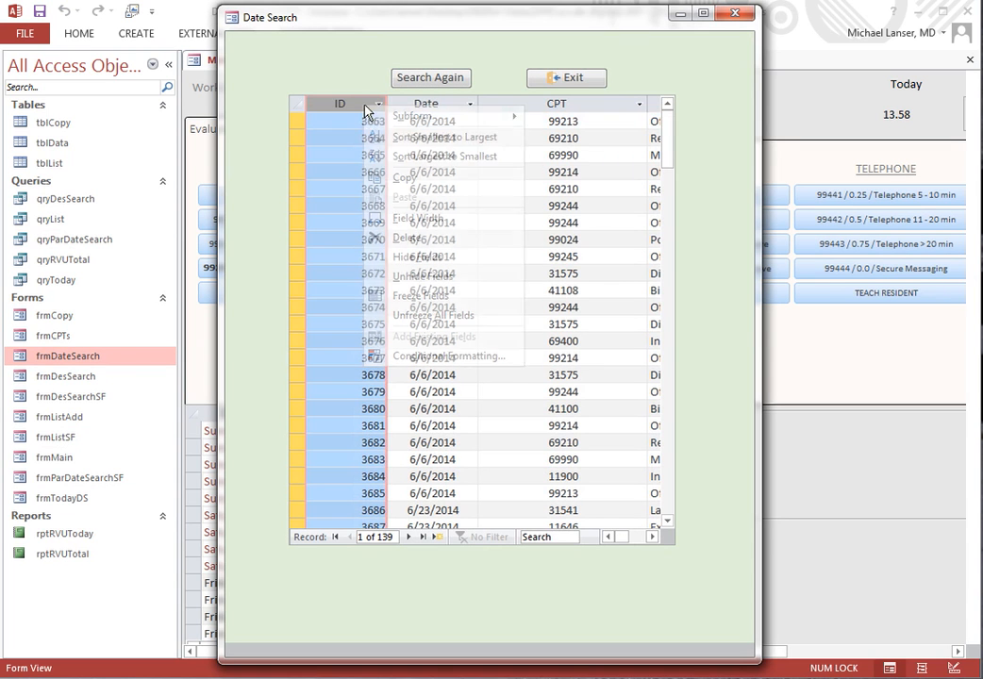
pyautogui.click(417, 257)
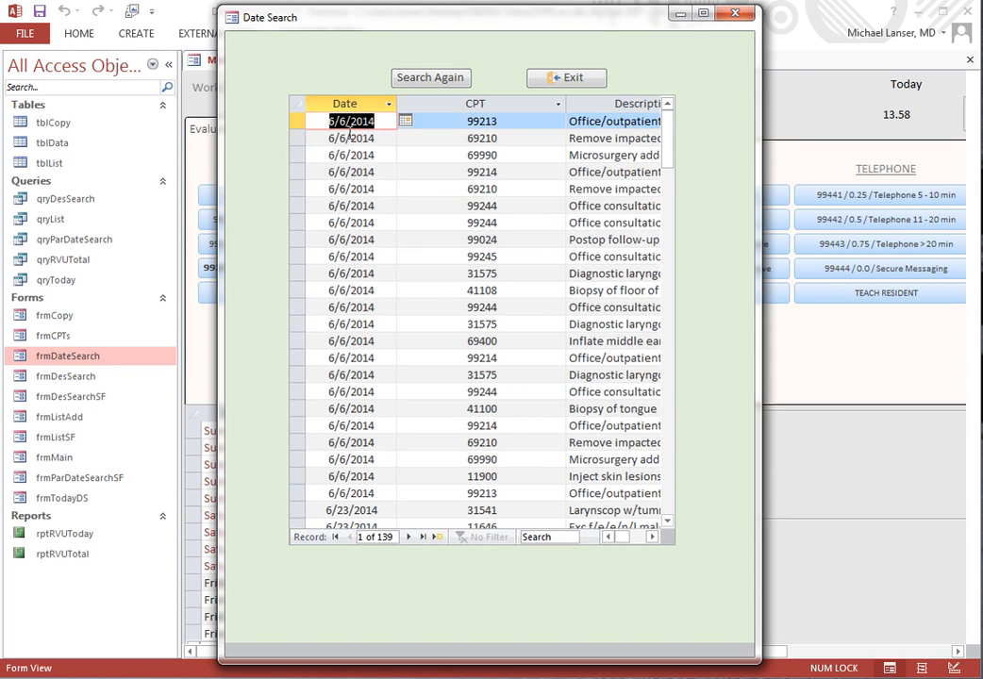
pyautogui.rightClick(257, 19)
pyautogui.click(274, 28)
# Step: Fit the CPT, Description, Date and wRVU column widths to their contents in the subform datasheet and save the form
pyautogui.doubleClick(566, 103)
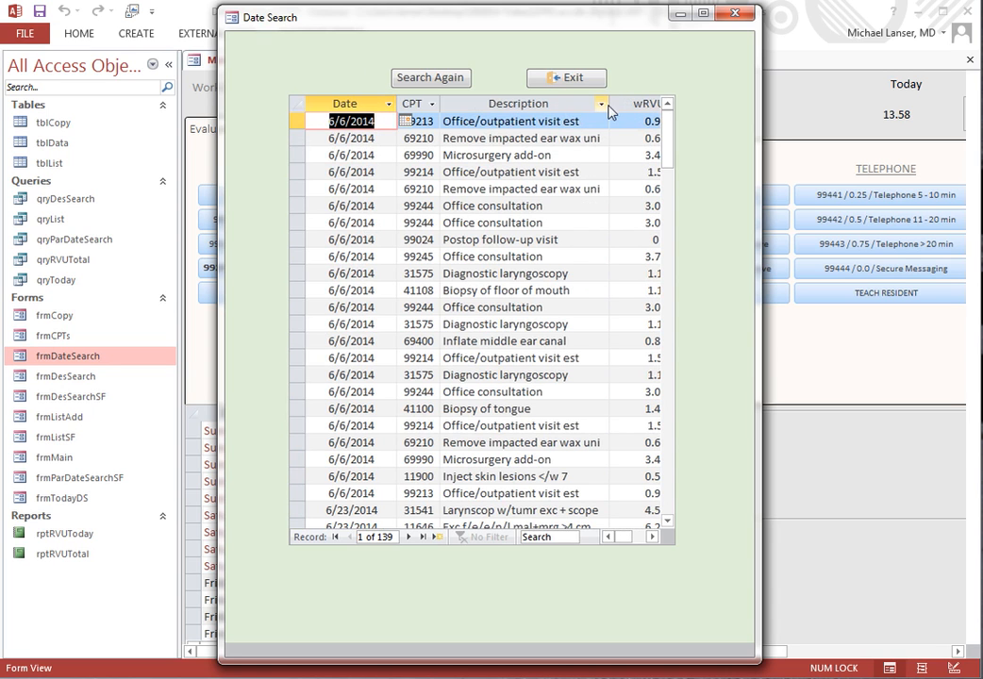
pyautogui.doubleClick(609, 104)
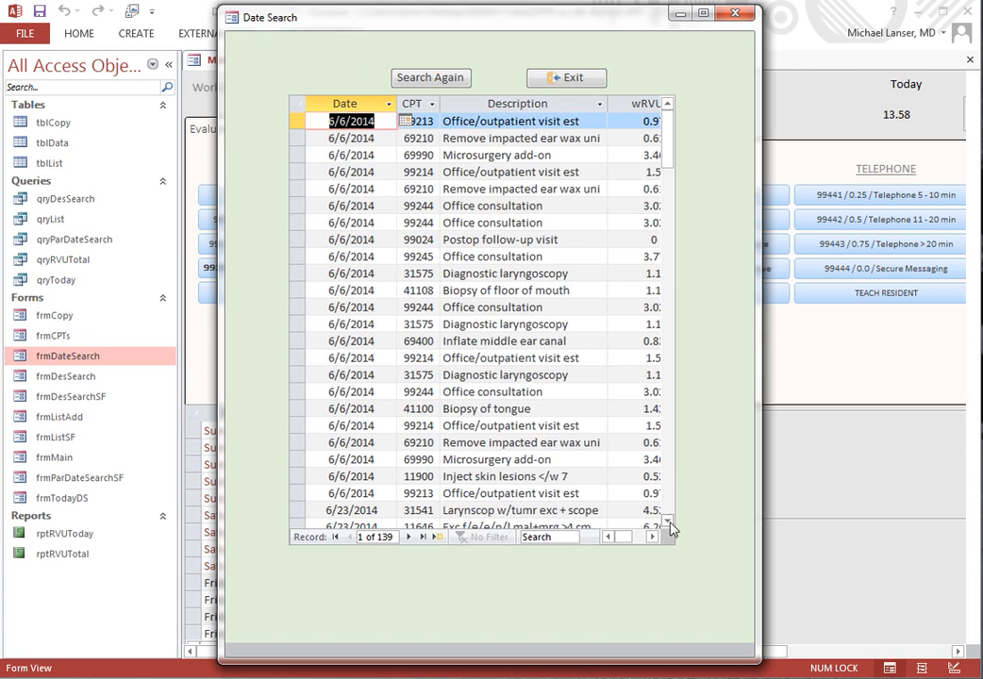
pyautogui.doubleClick(395, 104)
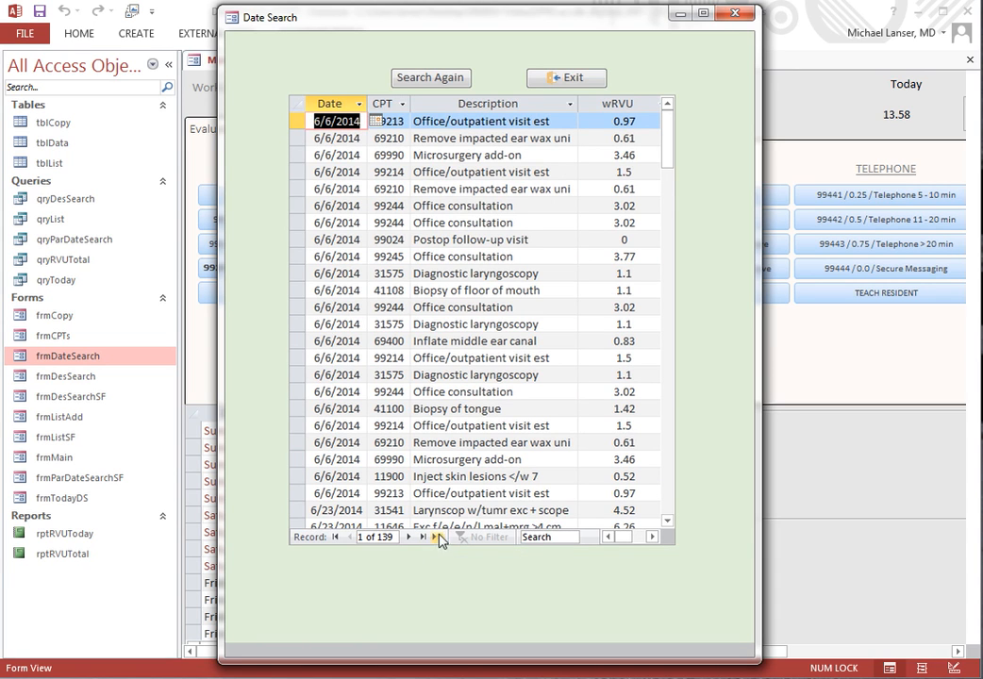
pyautogui.click(668, 447)
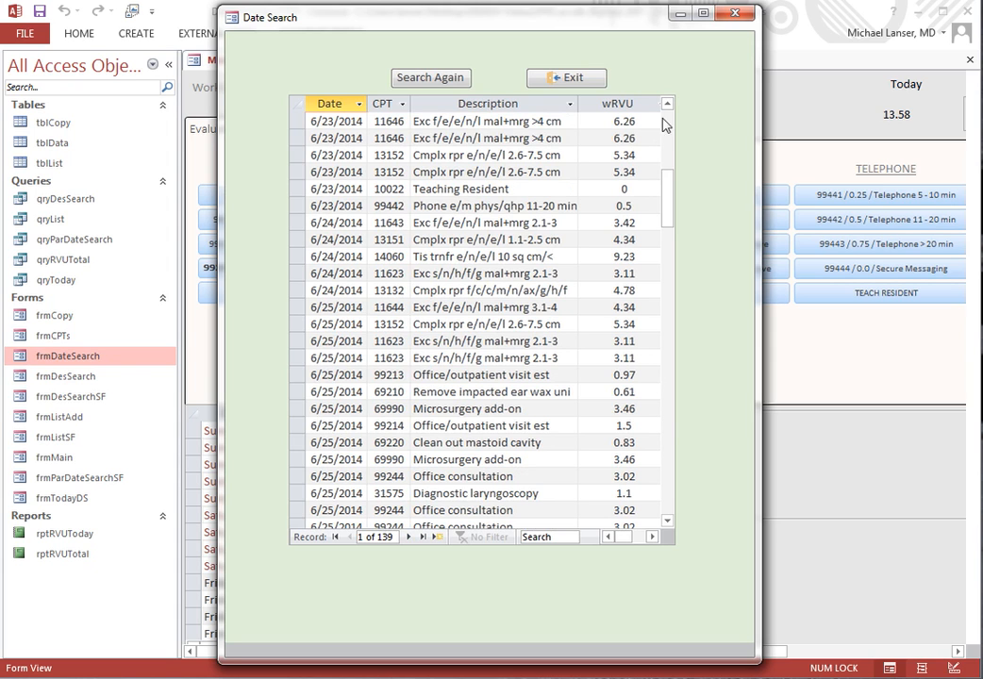
pyautogui.click(639, 538)
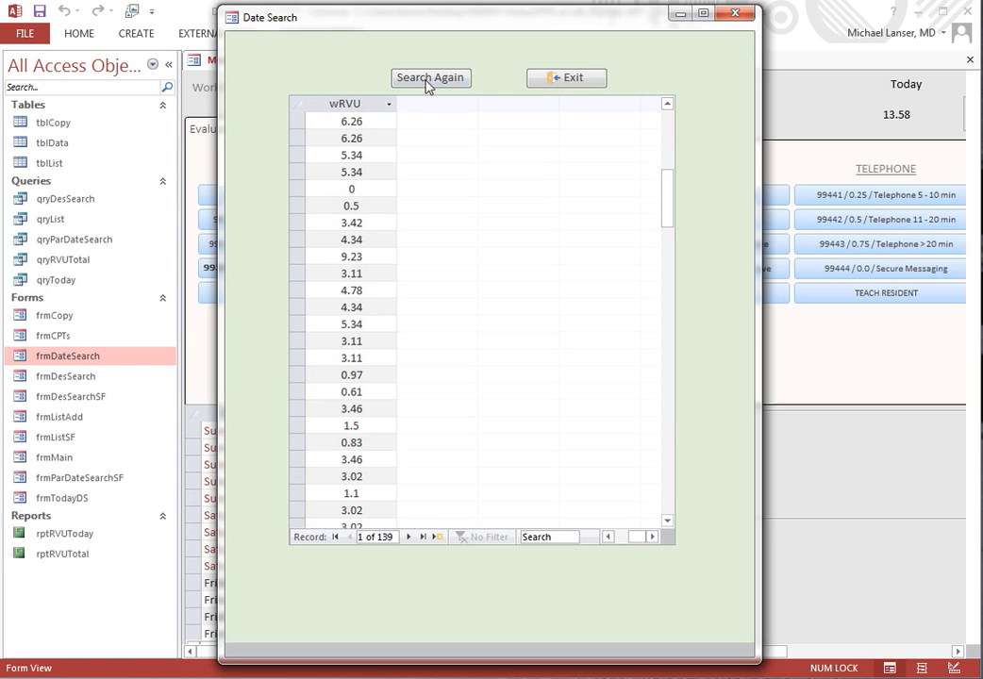
pyautogui.doubleClick(397, 102)
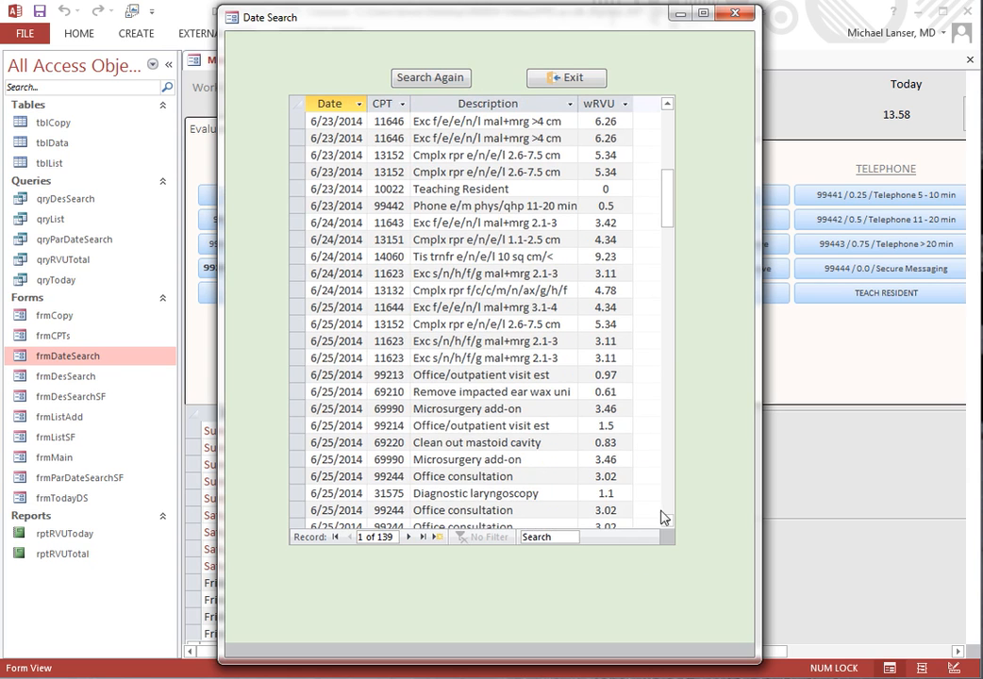
pyautogui.rightClick(261, 19)
pyautogui.click(271, 27)
# Step: Switch the Date Search form to Layout View, entering 5/5 as the start date and 6/8 as the end date
pyautogui.rightClick(280, 25)
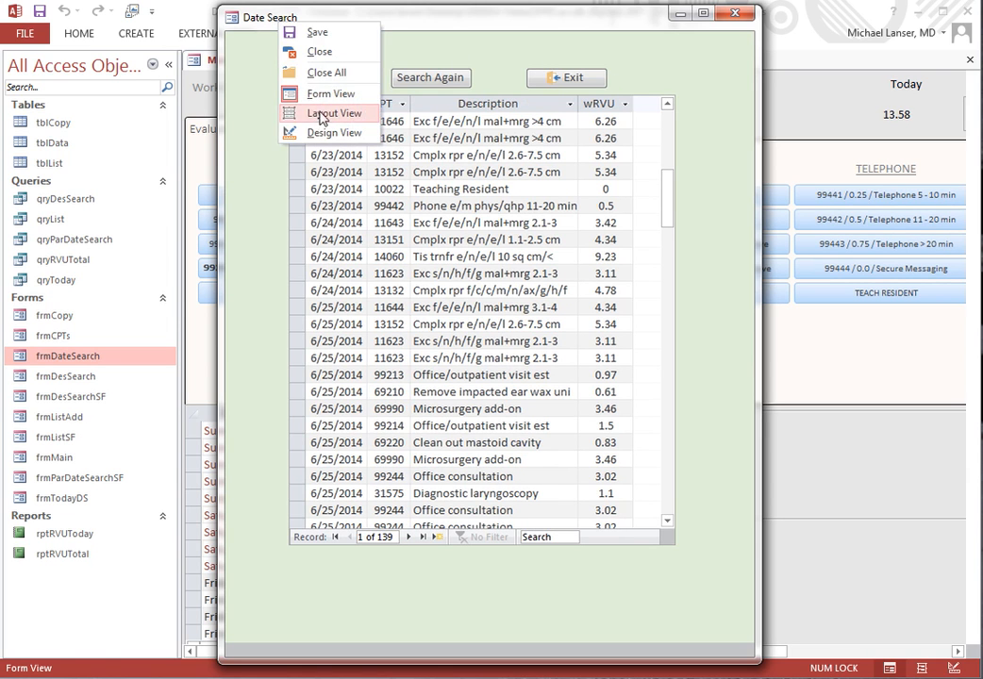
pyautogui.click(321, 113)
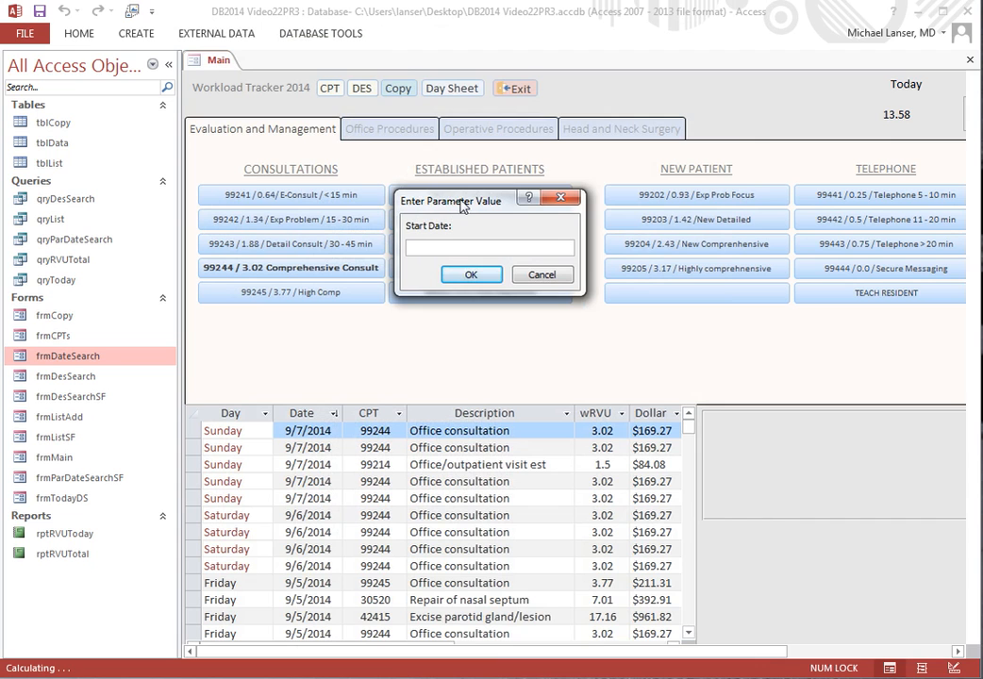
pyautogui.write('5/5')
pyautogui.press('Return')
pyautogui.write('6/8')
pyautogui.press('Return')
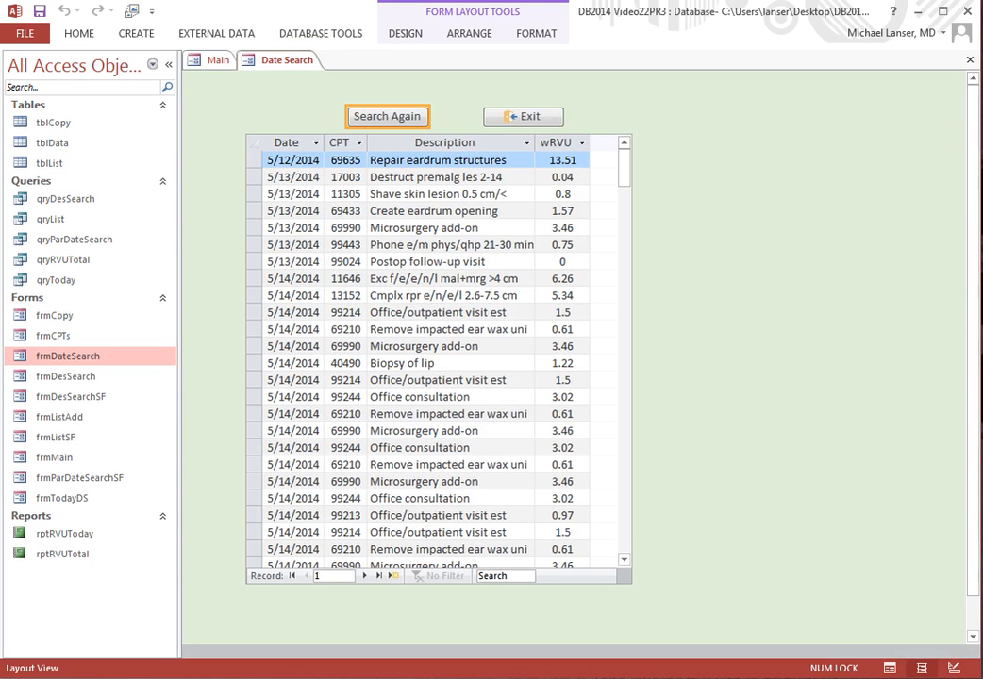
# Step: In the Search Again button's On Click macro, set the CloseWindow object name to frmDateSearch, then save and close the macro
pyautogui.press('F4')
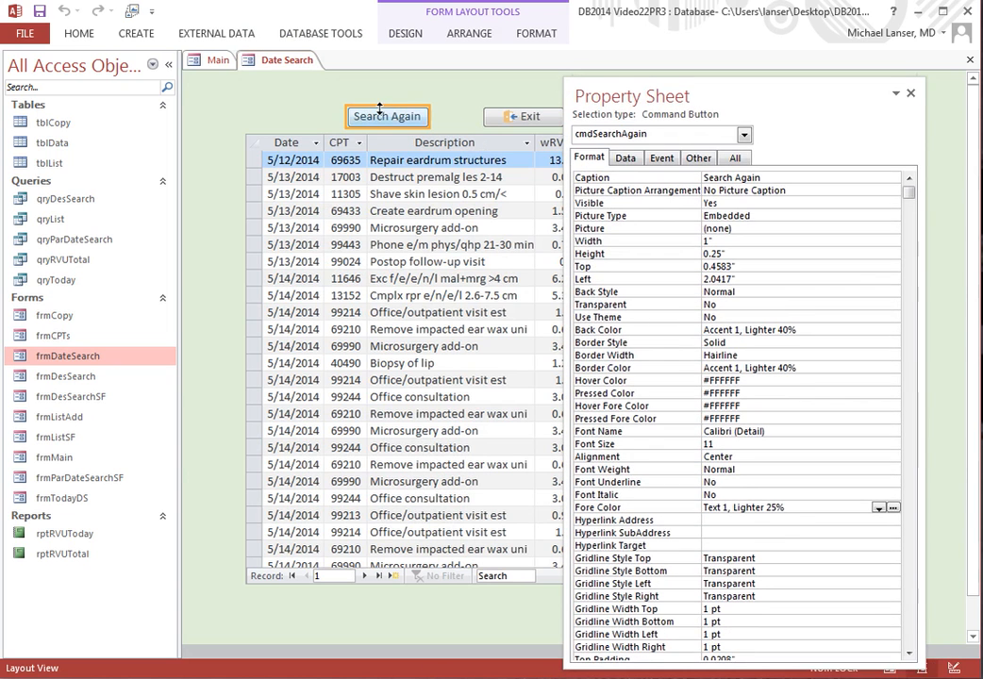
pyautogui.click(661, 157)
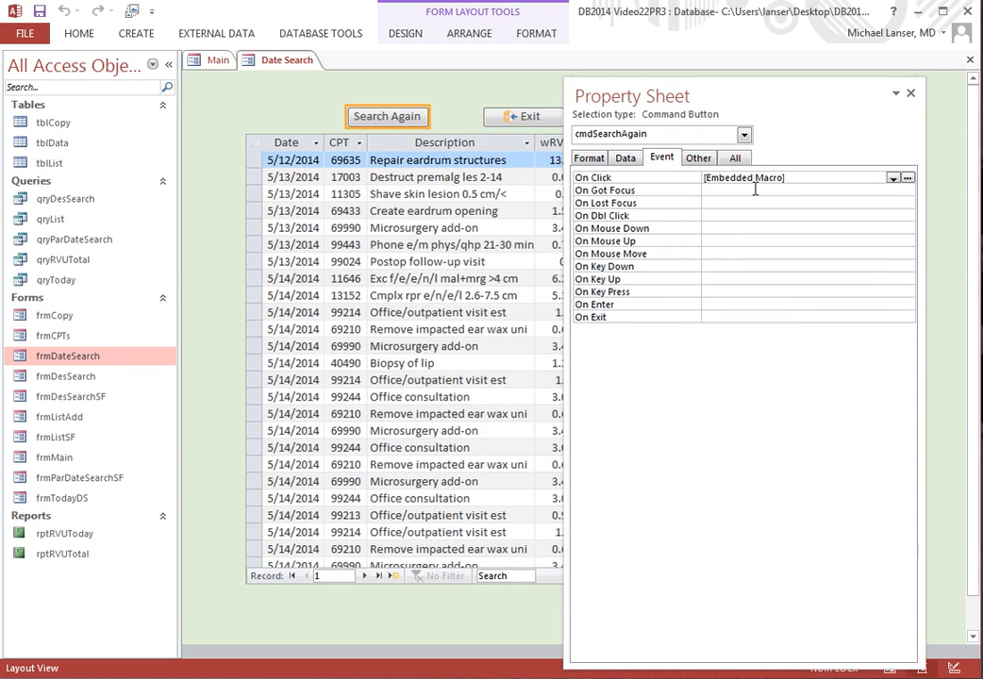
pyautogui.click(908, 178)
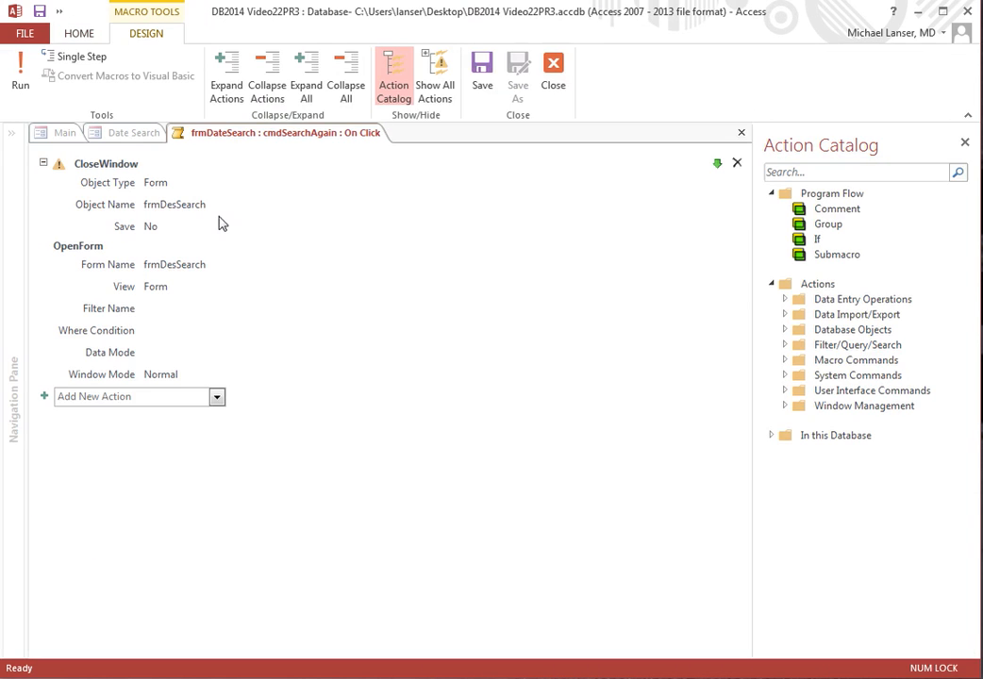
pyautogui.click(480, 244)
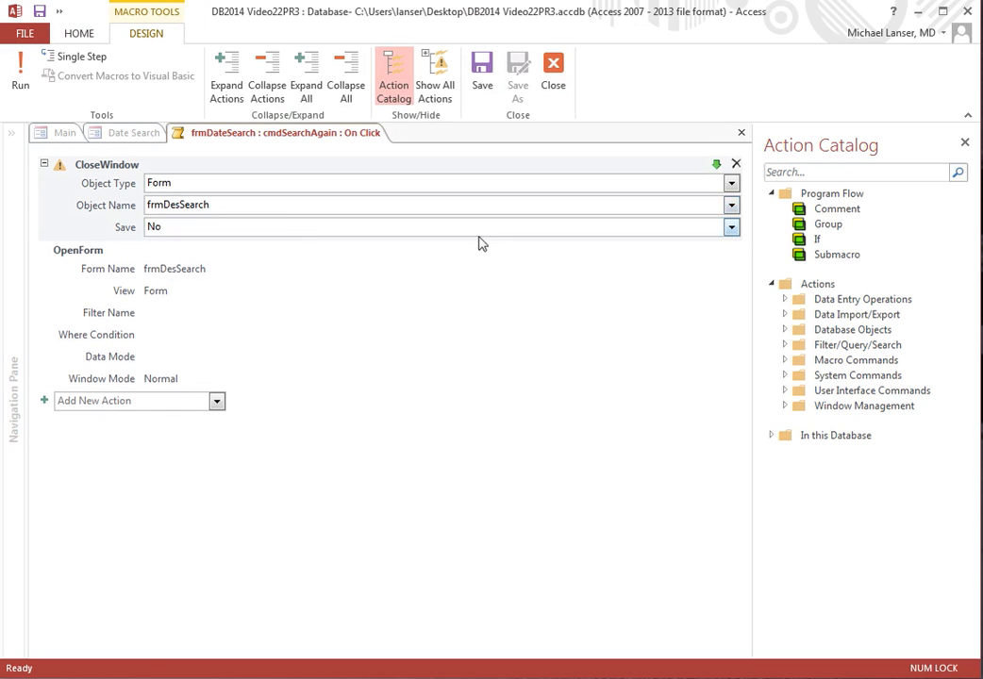
pyautogui.click(731, 204)
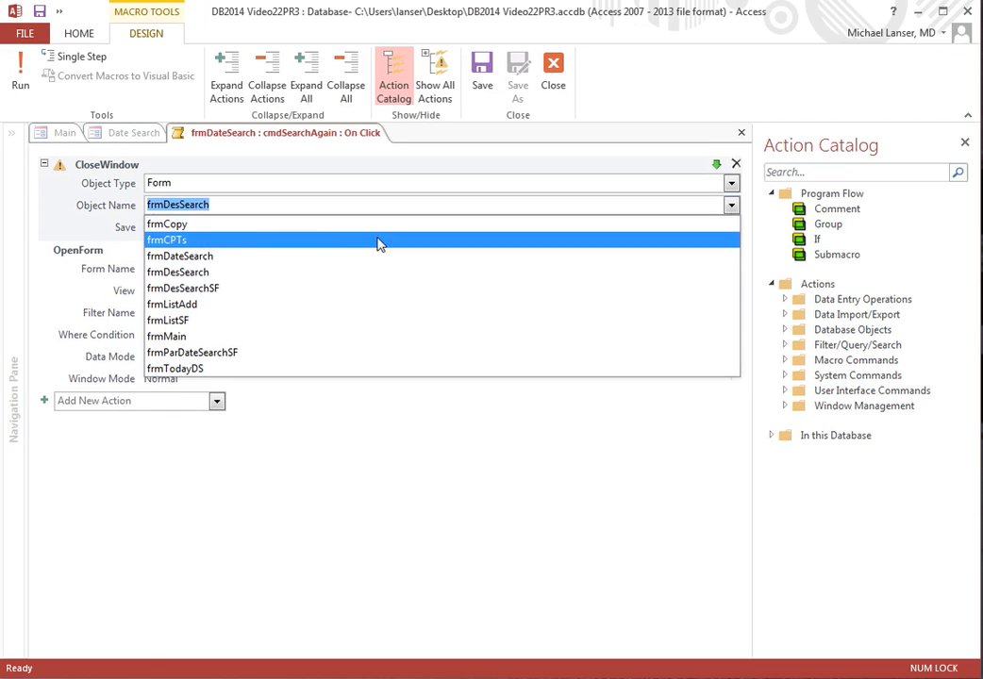
pyautogui.click(208, 256)
pyautogui.click(481, 75)
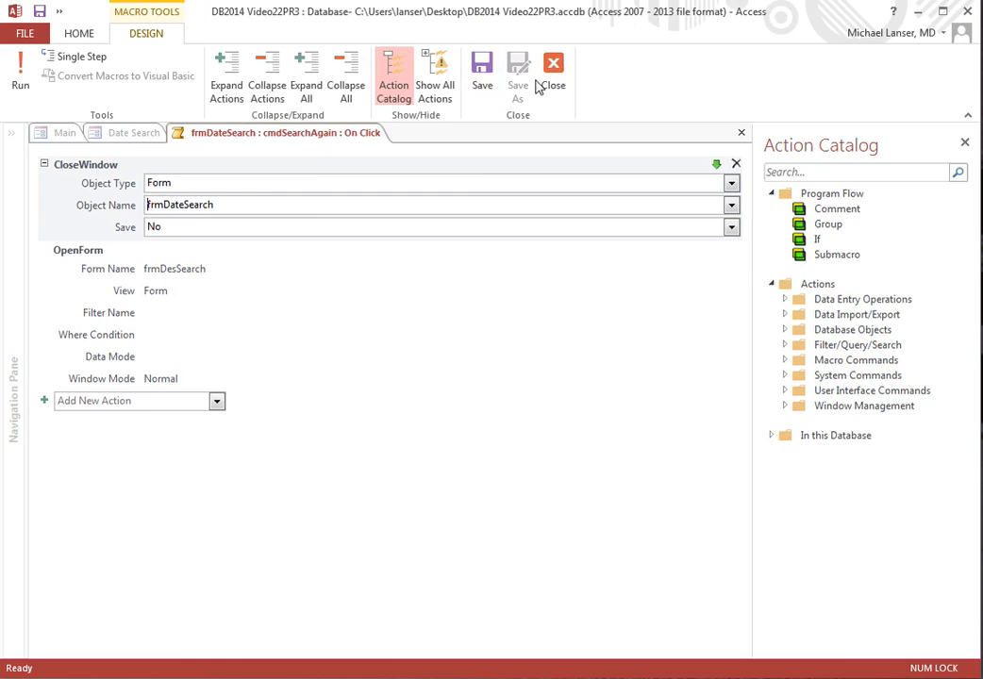
pyautogui.click(553, 76)
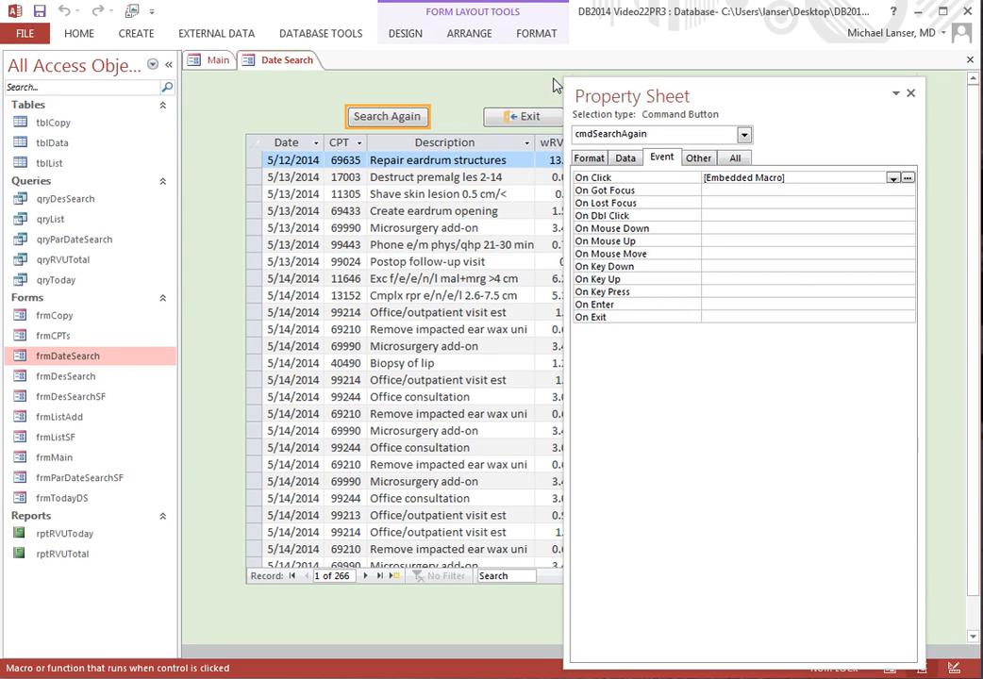
# Step: Examine the Exit button's On Click macro for the form its CloseWindow action refers to, then close the macro
pyautogui.click(509, 94)
pyautogui.click(526, 115)
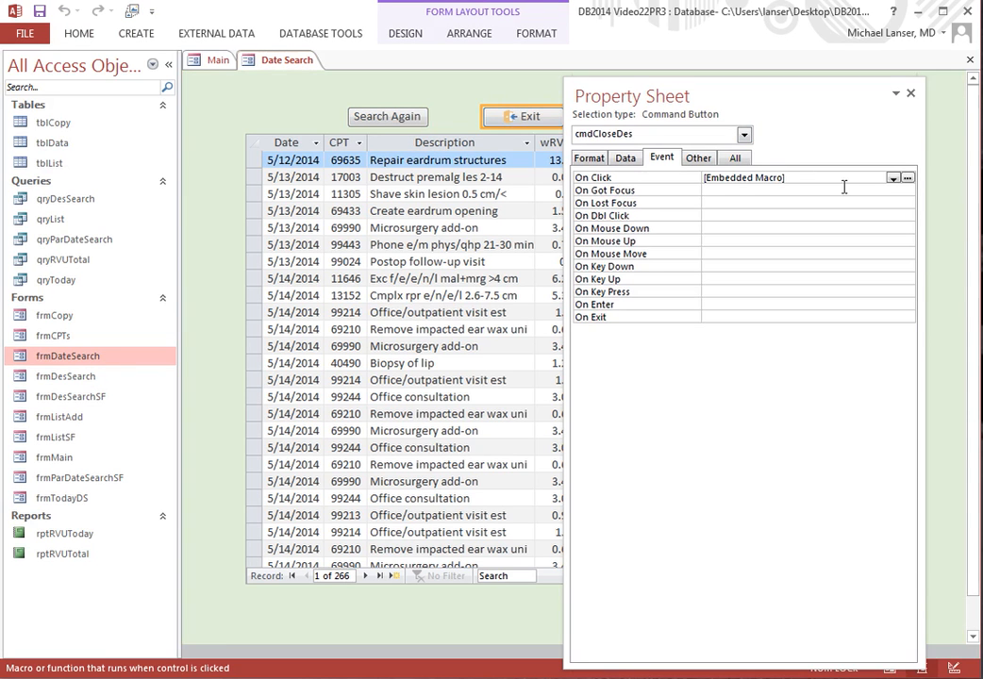
pyautogui.click(906, 178)
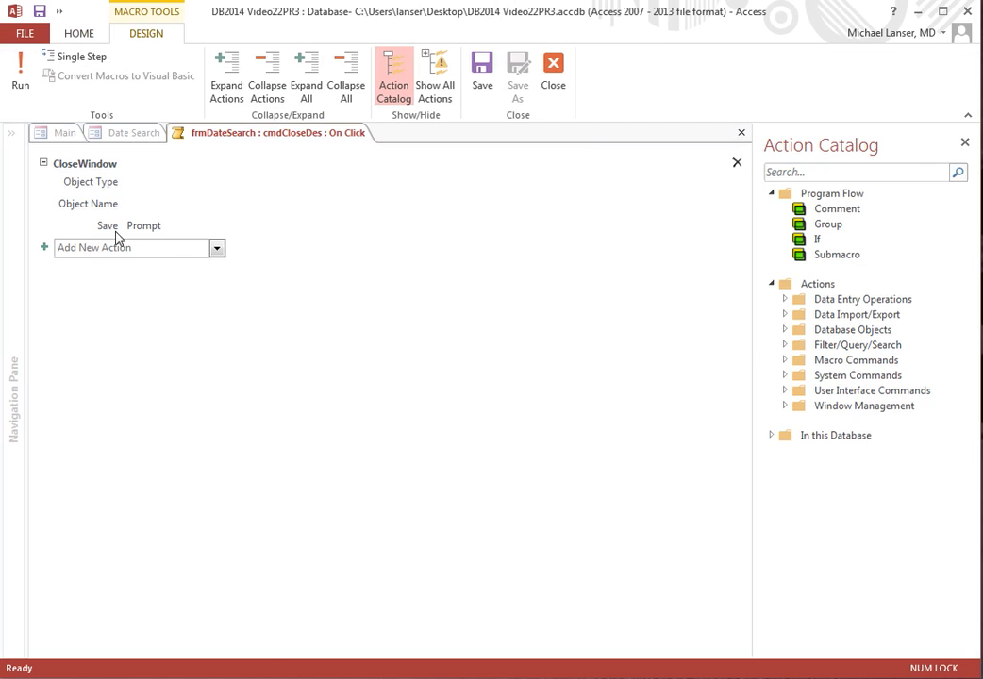
pyautogui.click(553, 83)
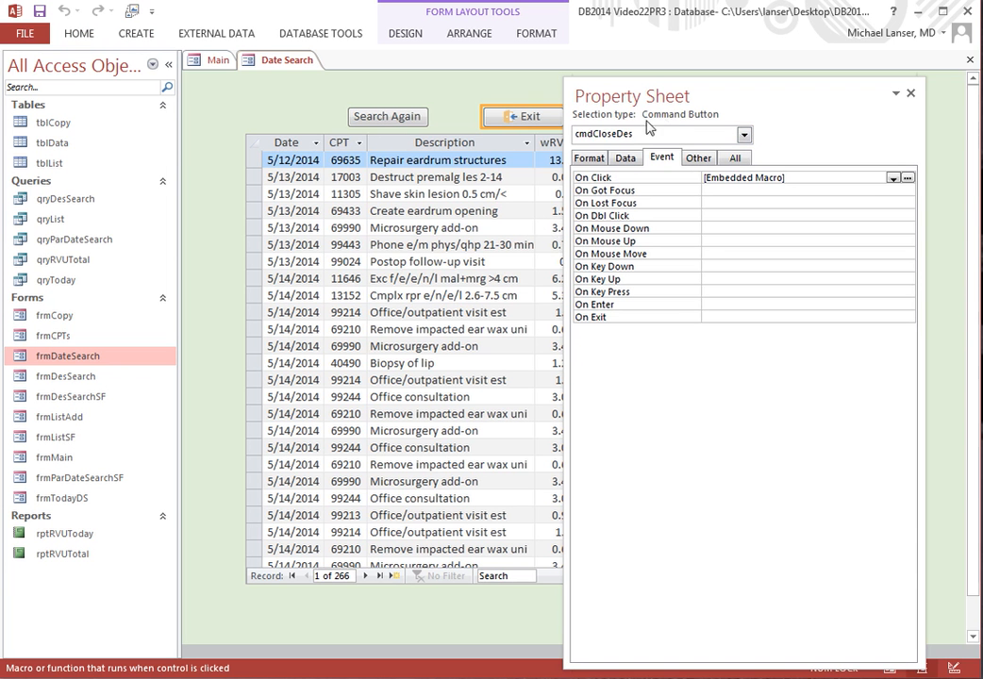
# Step: Move the property sheet off the Date Search form's results and close the form
pyautogui.moveTo(627, 105); pyautogui.dragTo(711, 342)
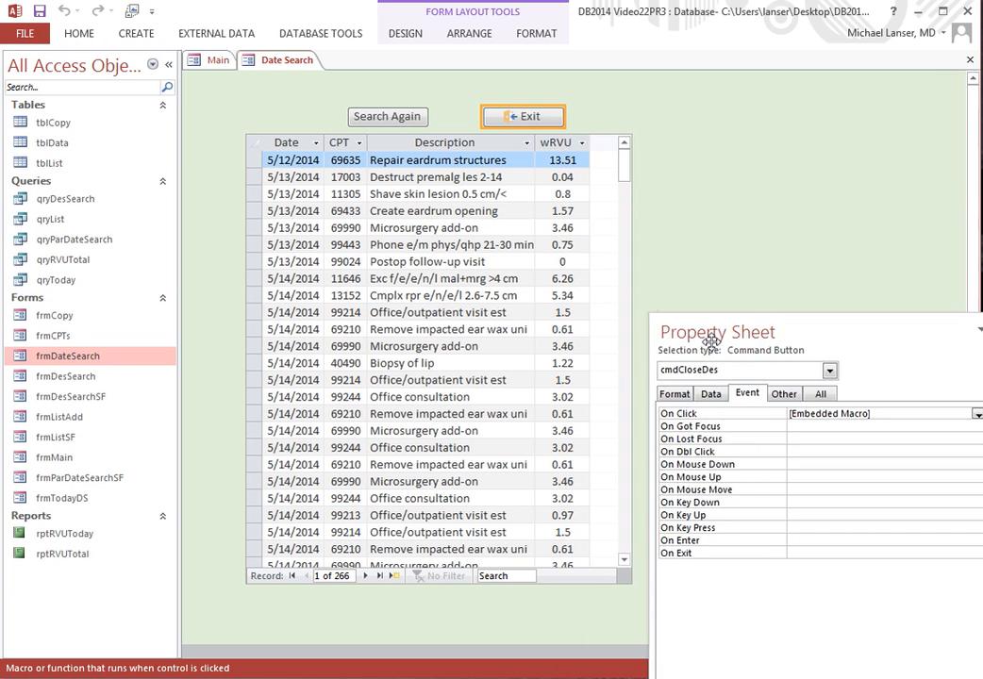
pyautogui.rightClick(285, 59)
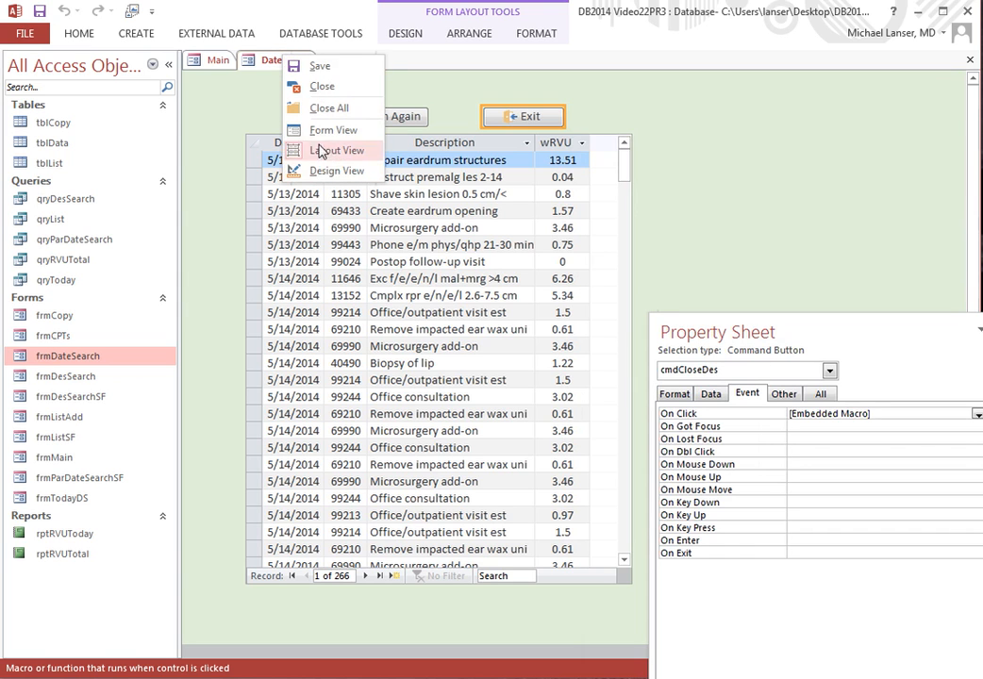
pyautogui.click(324, 85)
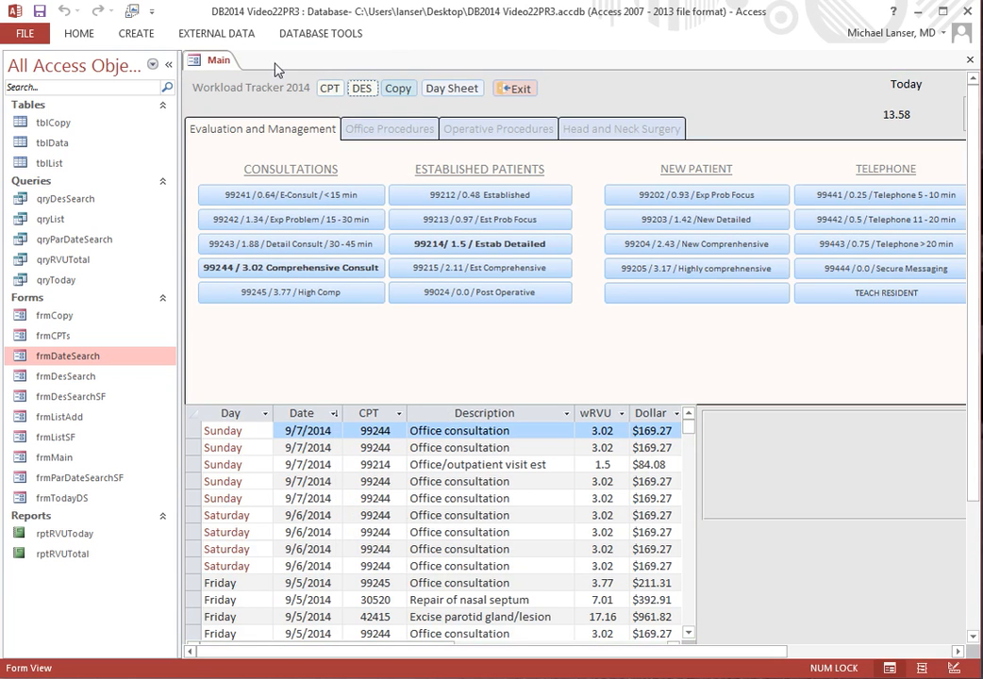
# Step: In frmMain's Design View, shift the Copy, Day Sheet and Exit buttons right to leave a gap after the DES button
pyautogui.rightClick(181, 54)
pyautogui.click(217, 148)
pyautogui.click(534, 126)
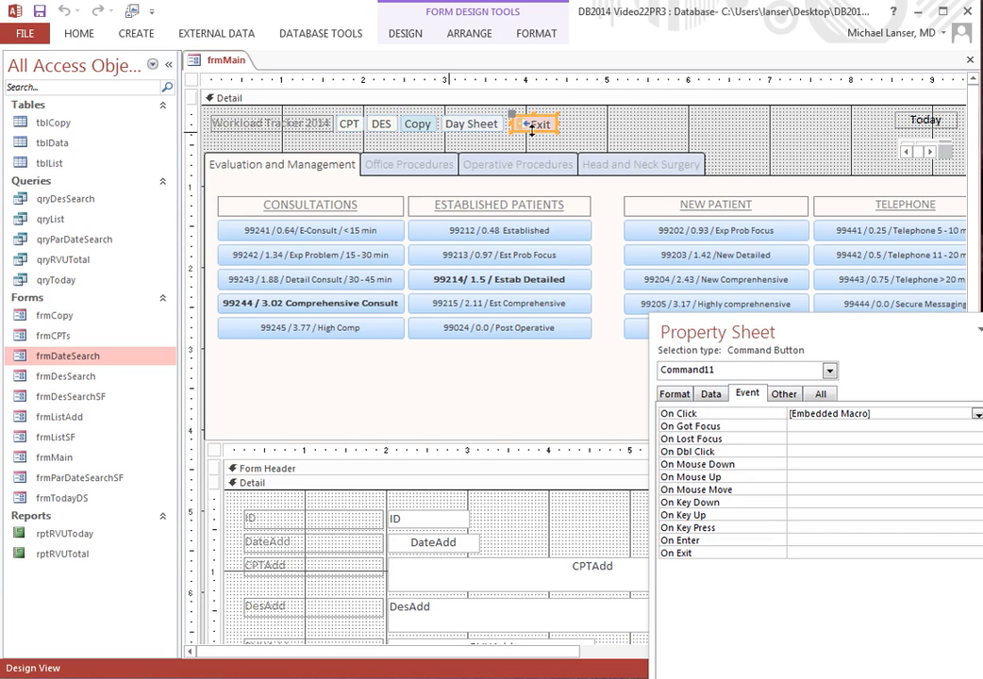
pyautogui.keyDown('shift'); pyautogui.click(453, 128); pyautogui.keyUp('shift')
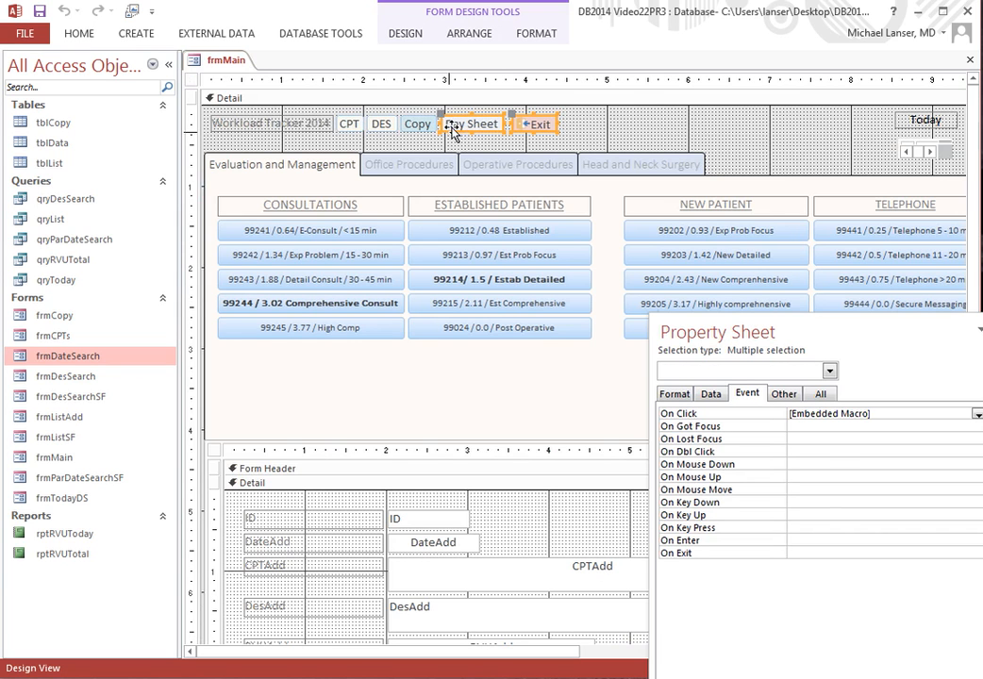
pyautogui.keyDown('shift'); pyautogui.click(419, 126); pyautogui.keyUp('shift')
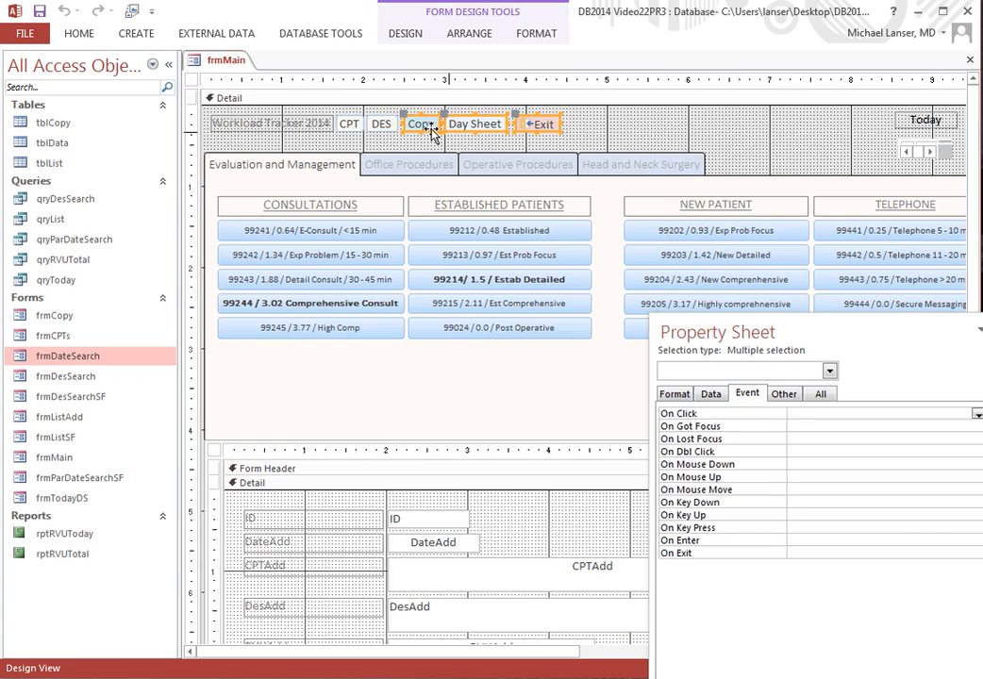
pyautogui.press('Right')
pyautogui.press('Right')
pyautogui.press('Right')
pyautogui.press('Right')
pyautogui.press('Right')
pyautogui.press('Right')
pyautogui.press('Right')
pyautogui.press('Right')
pyautogui.press('Right')
pyautogui.press('Right')
pyautogui.press('Right')
pyautogui.press('Right')
pyautogui.press('Right')
pyautogui.press('Right')
pyautogui.press('Right')
pyautogui.press('Right')
pyautogui.press('Right')
pyautogui.press('Right')
pyautogui.press('Right')
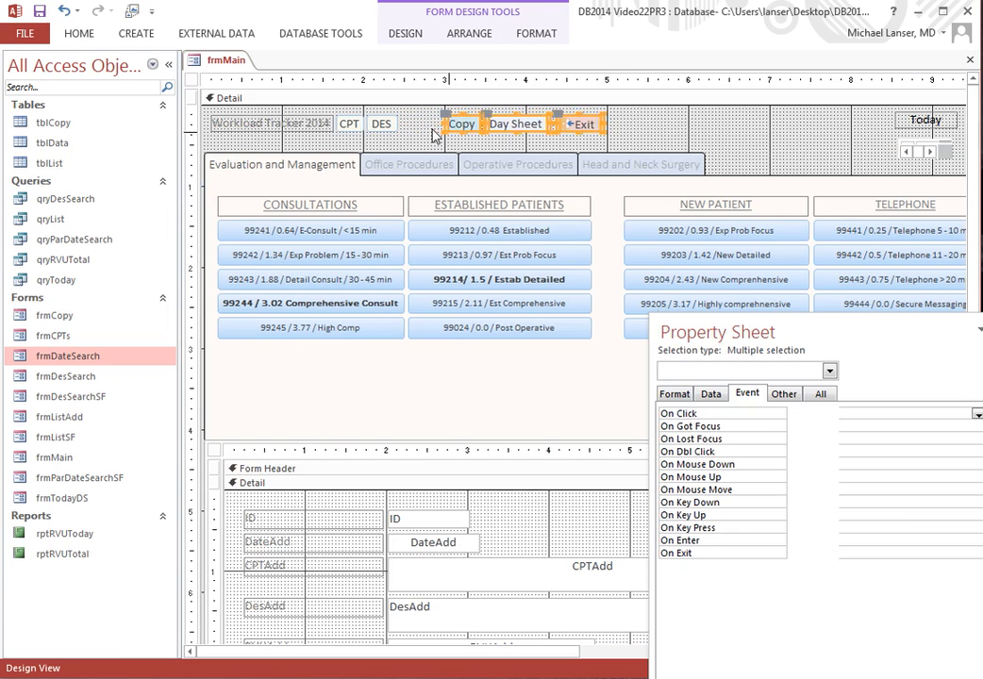
pyautogui.click(433, 136)
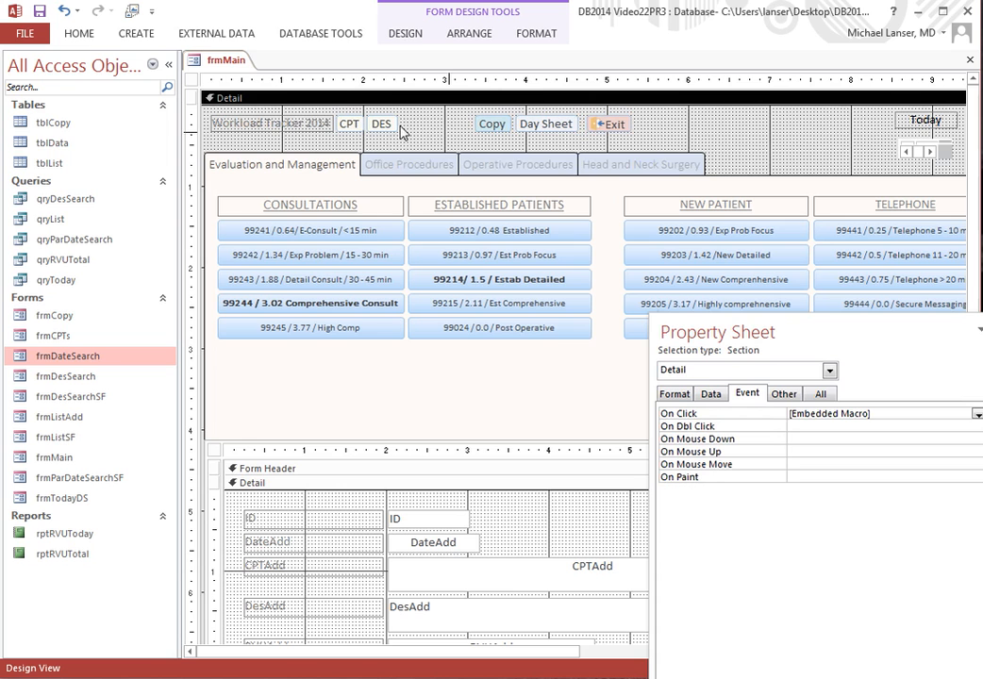
# Step: Place a new command button just after the DES button on frmMain, dismissing the Command Button Wizard
pyautogui.click(400, 35)
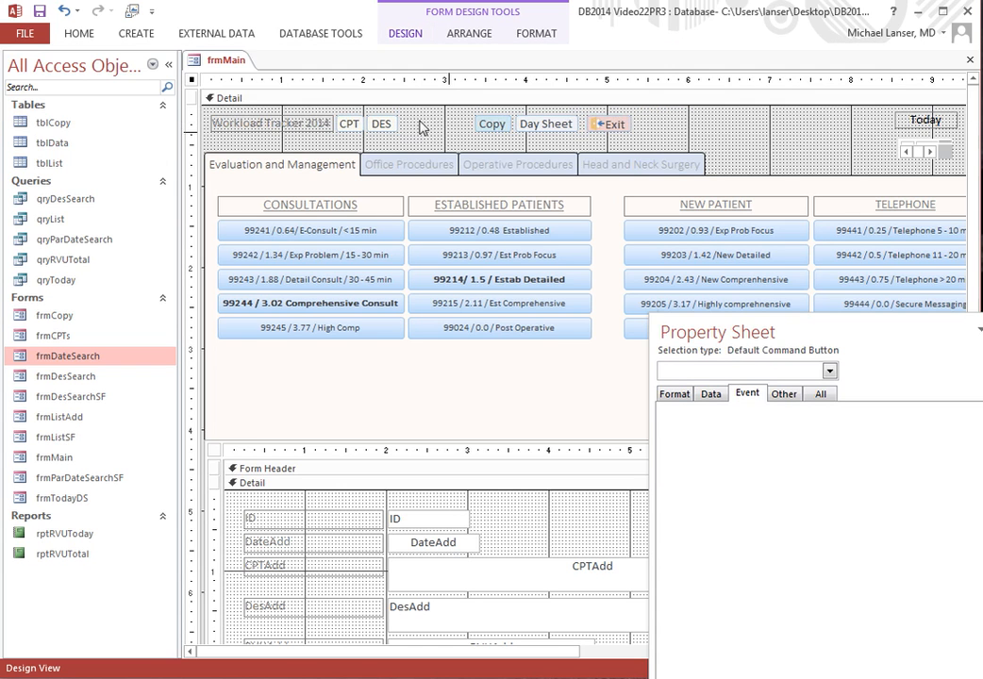
pyautogui.click(421, 119)
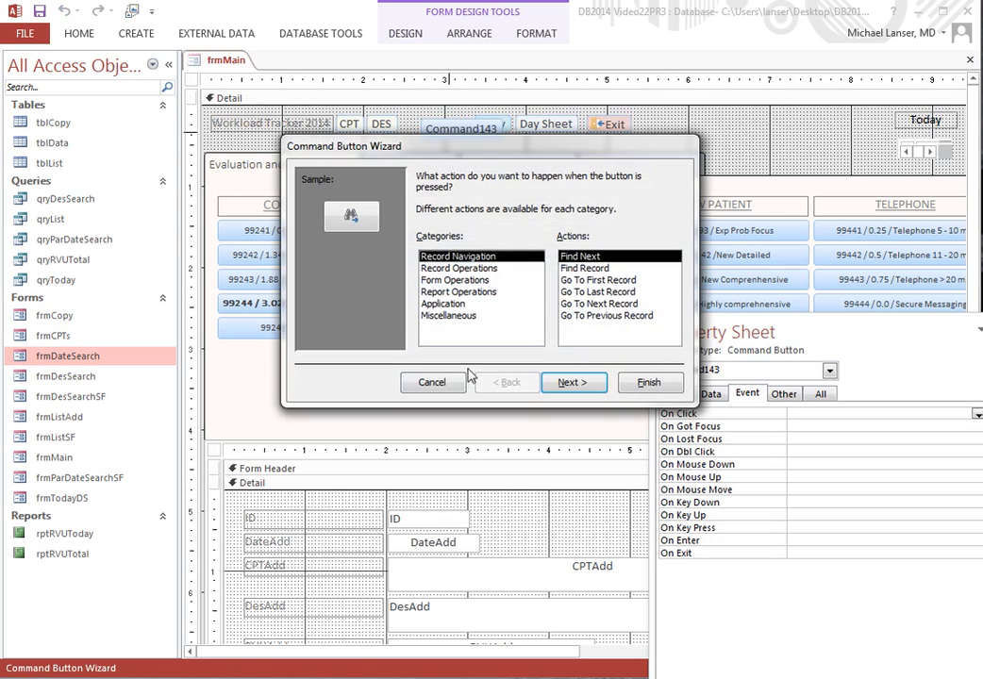
pyautogui.click(434, 383)
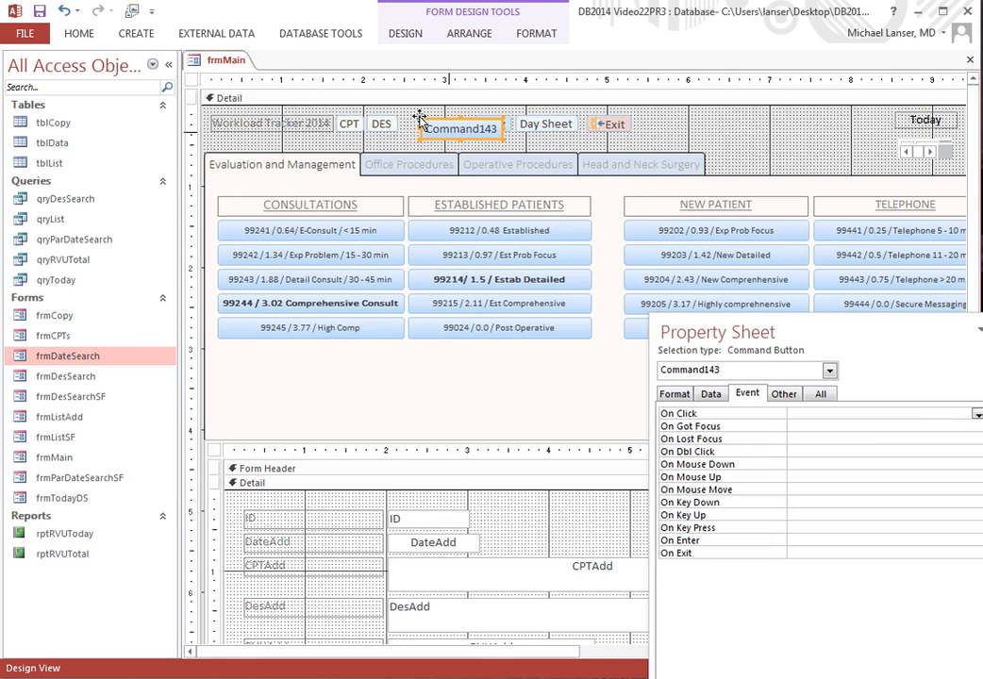
# Step: Move the new button up against the DES button, narrow it to about 0.71" and set its caption to Date
pyautogui.moveTo(420, 117); pyautogui.dragTo(406, 118)
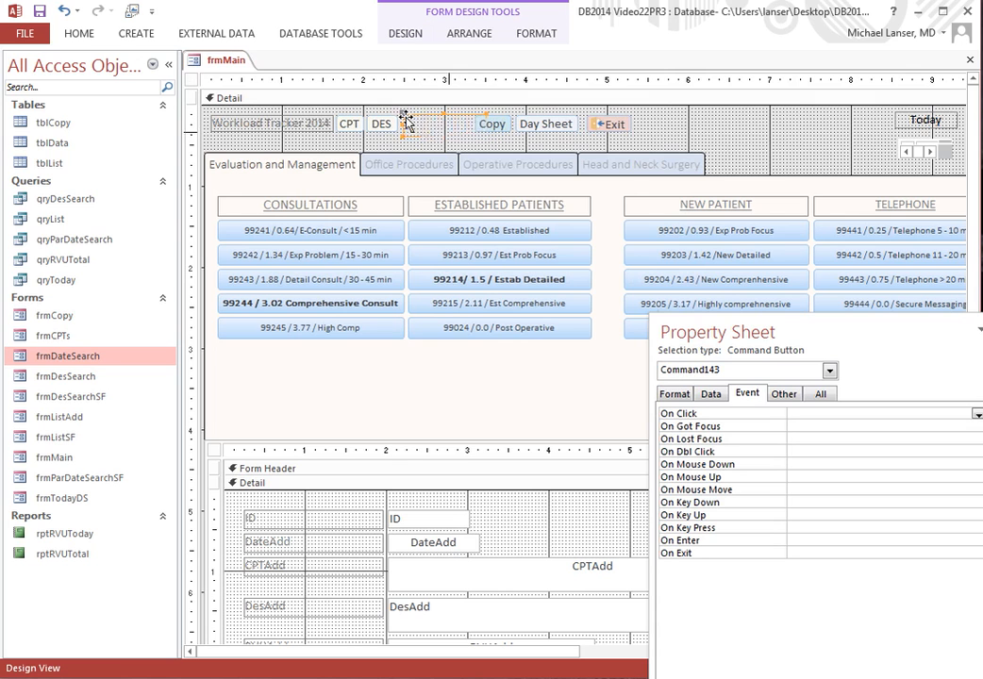
pyautogui.moveTo(487, 126); pyautogui.dragTo(462, 125)
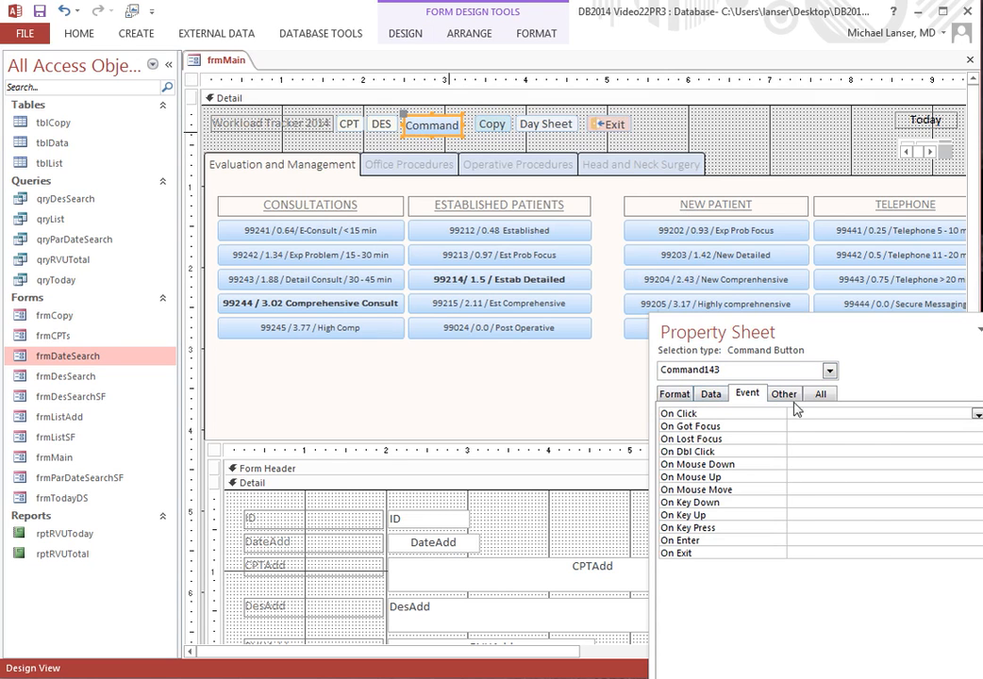
pyautogui.click(676, 394)
pyautogui.doubleClick(813, 415)
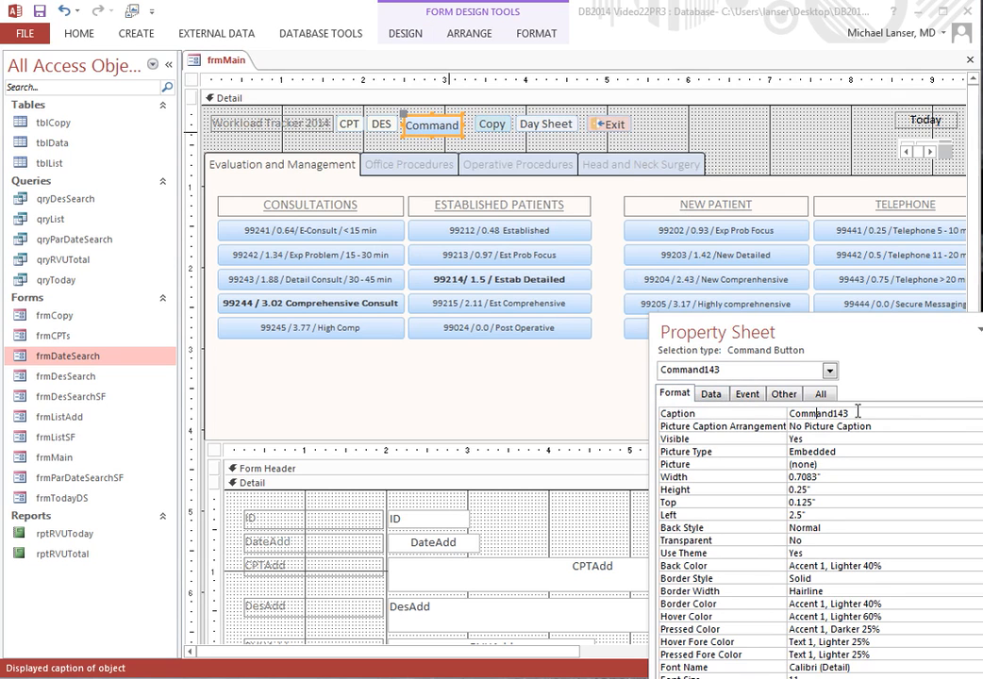
pyautogui.write('Date')
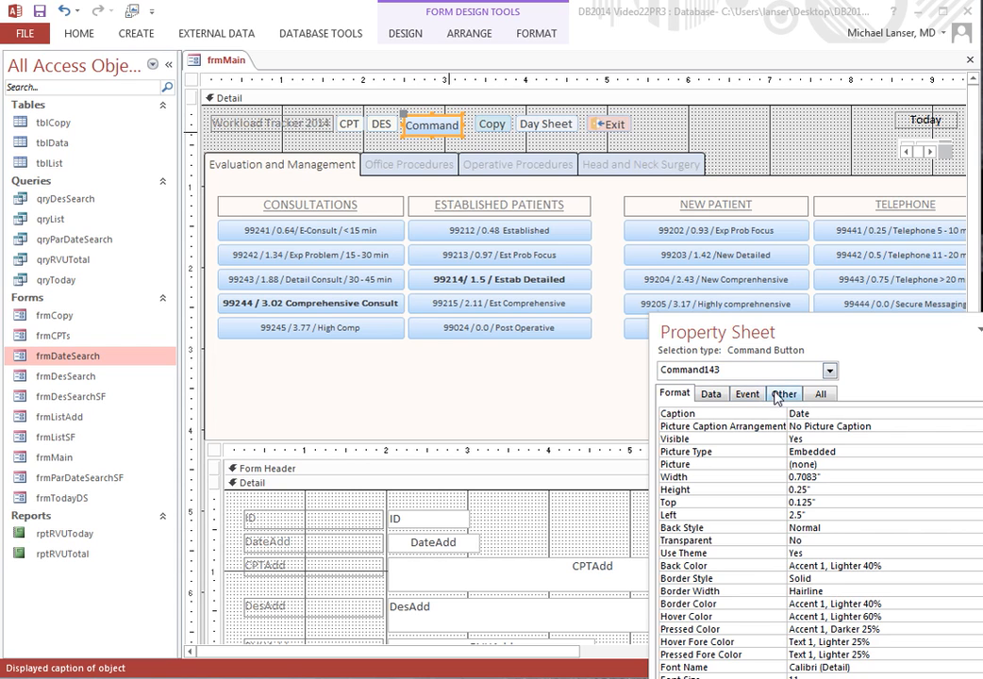
pyautogui.click(858, 465)
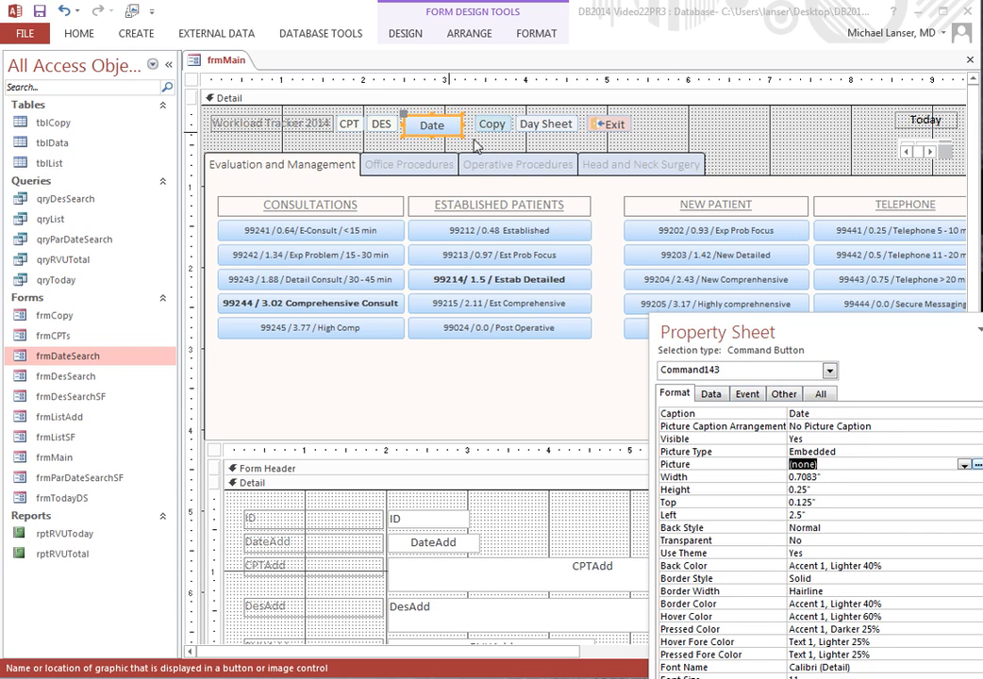
# Step: Size the Date and DES buttons to the shortest height and align their tops
pyautogui.keyDown('shift'); pyautogui.click(381, 125); pyautogui.keyUp('shift')
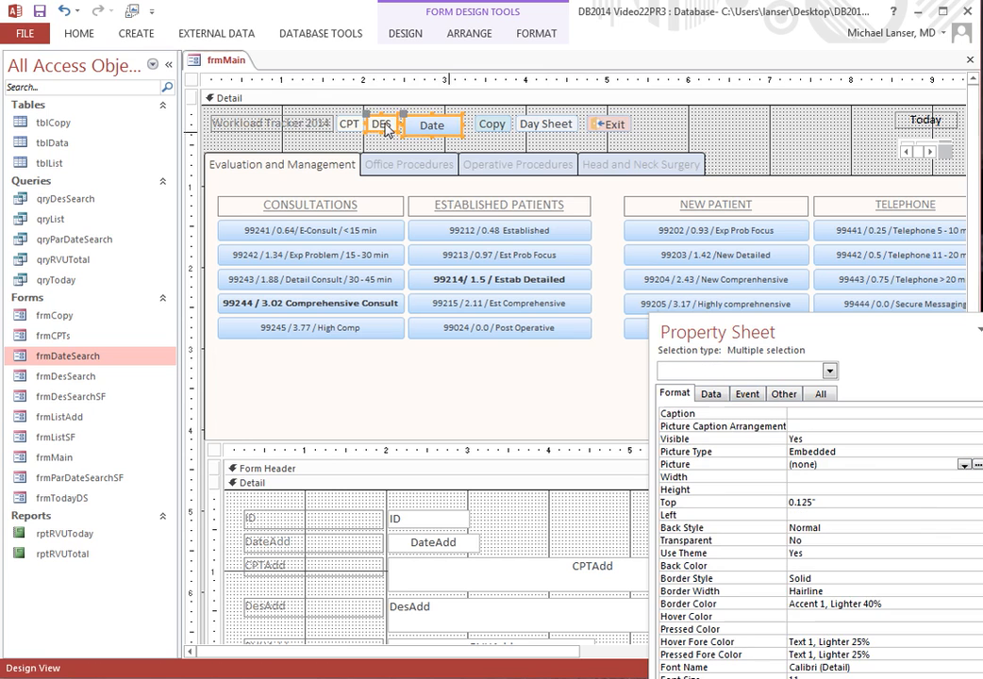
pyautogui.click(467, 36)
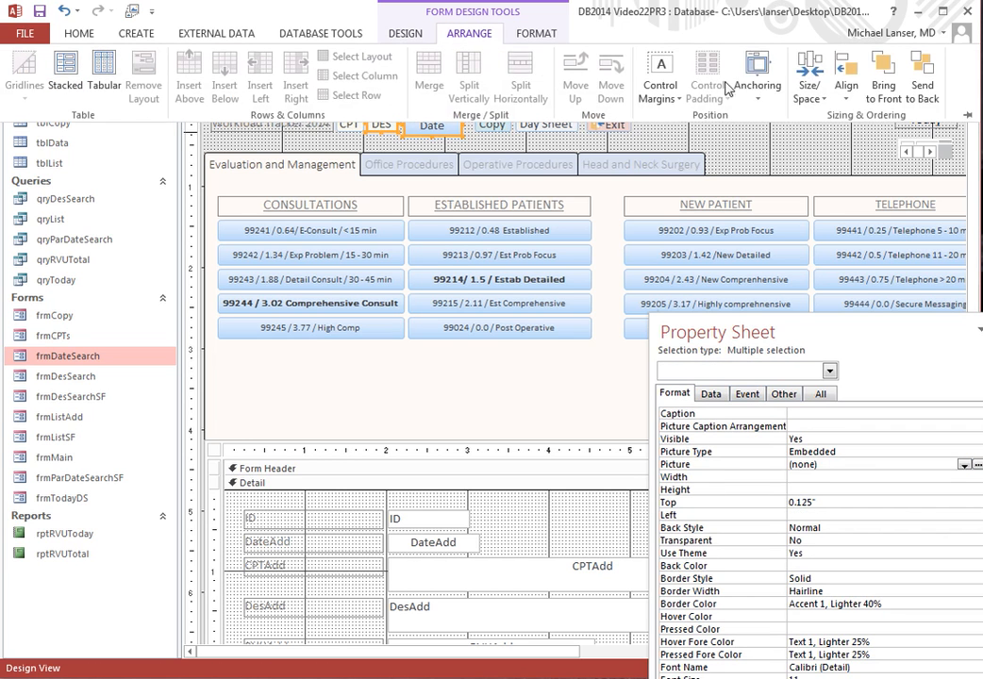
pyautogui.click(808, 83)
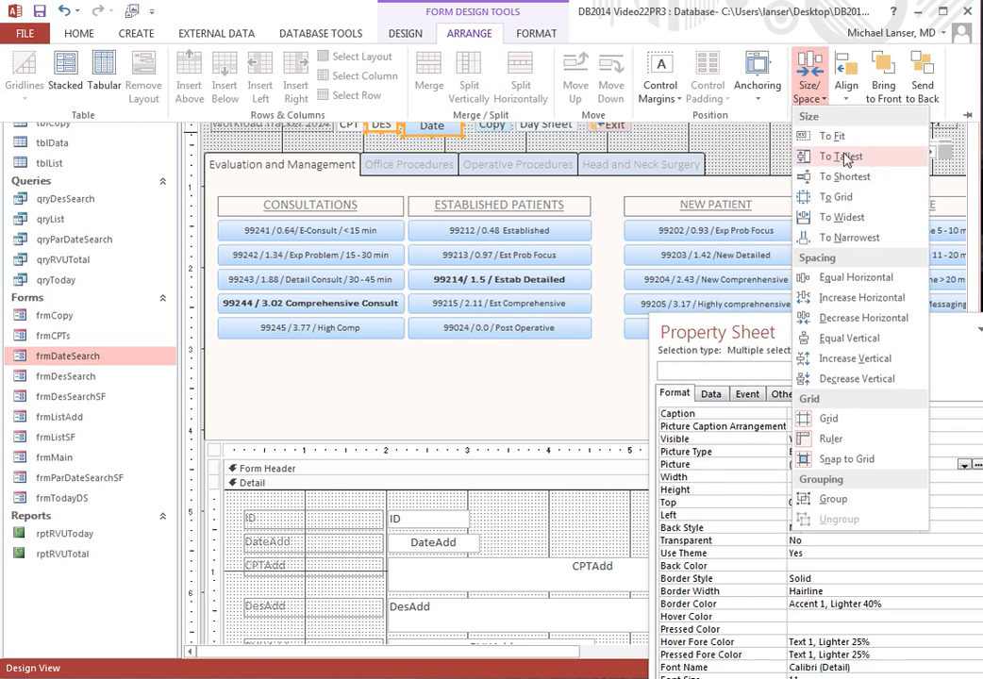
pyautogui.click(831, 176)
pyautogui.click(846, 86)
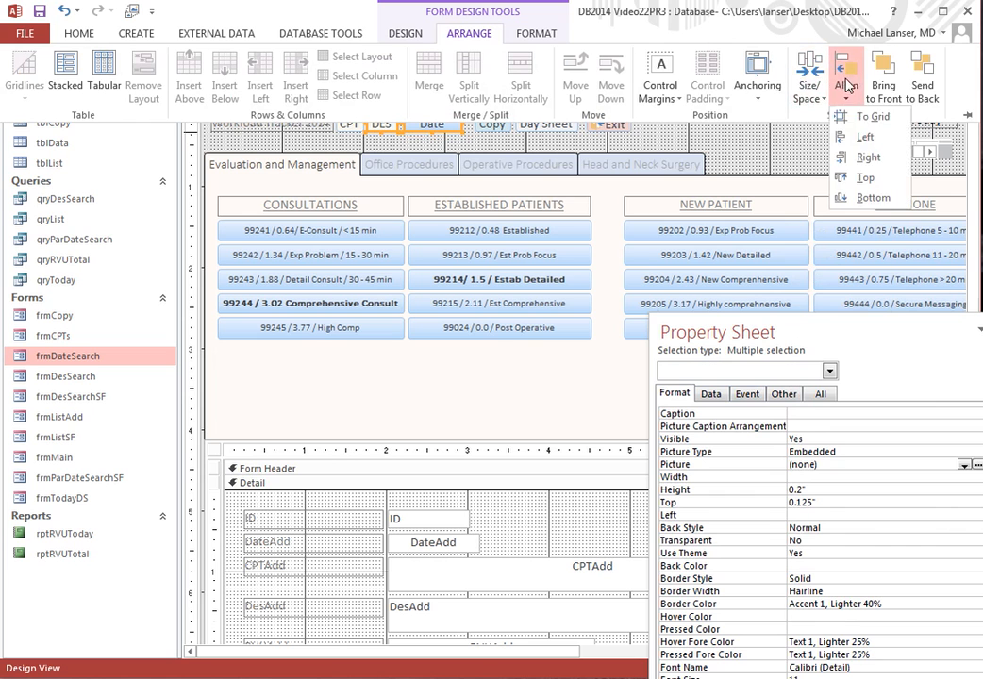
pyautogui.click(865, 180)
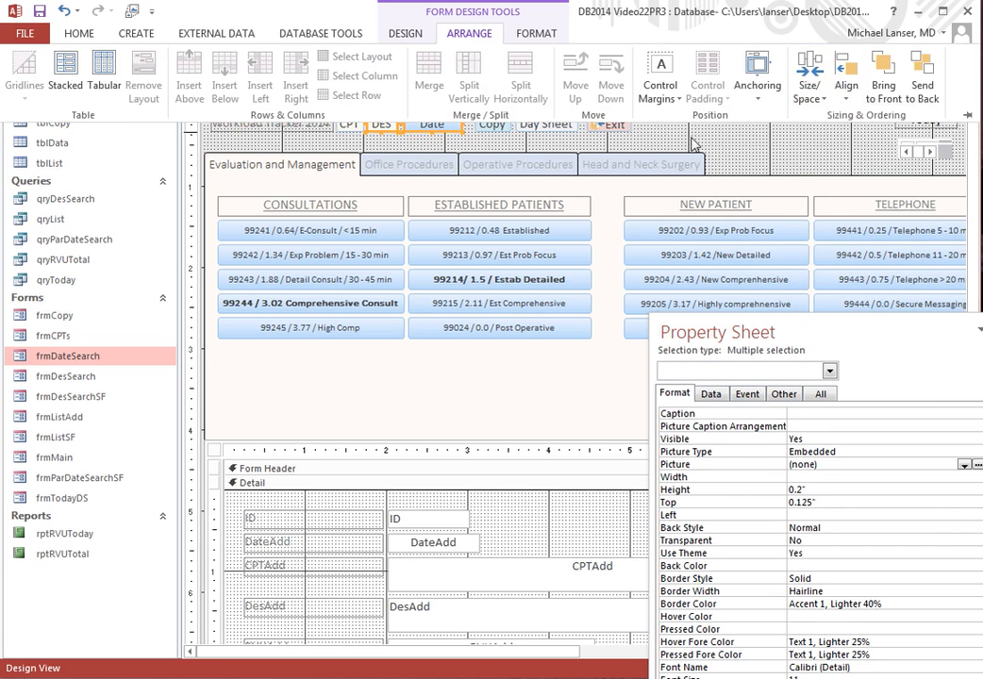
pyautogui.hotkey('ctrl', 'F1')
pyautogui.click(396, 144)
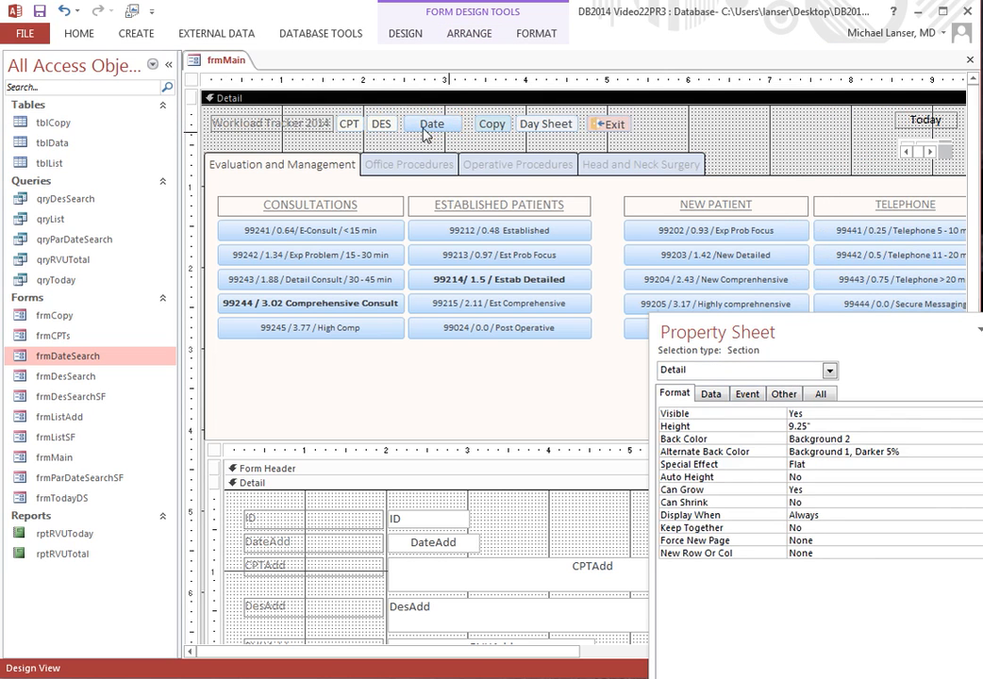
# Step: Give the Date button a light cream background fill (#FAF3E8)
pyautogui.click(430, 124)
pyautogui.rightClick(432, 124)
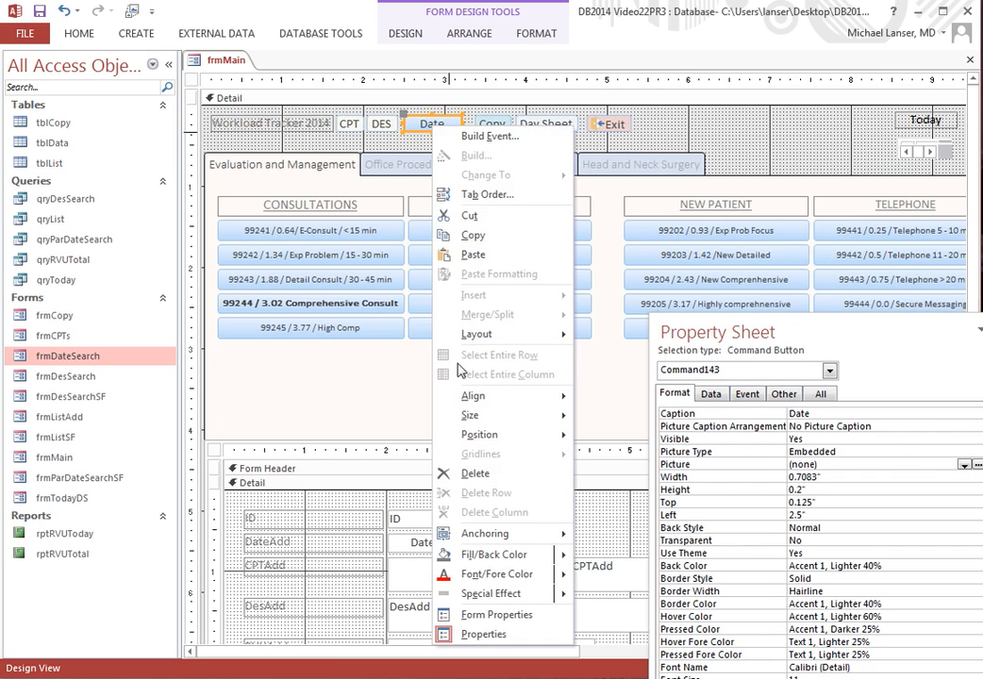
pyautogui.moveTo(500, 556)
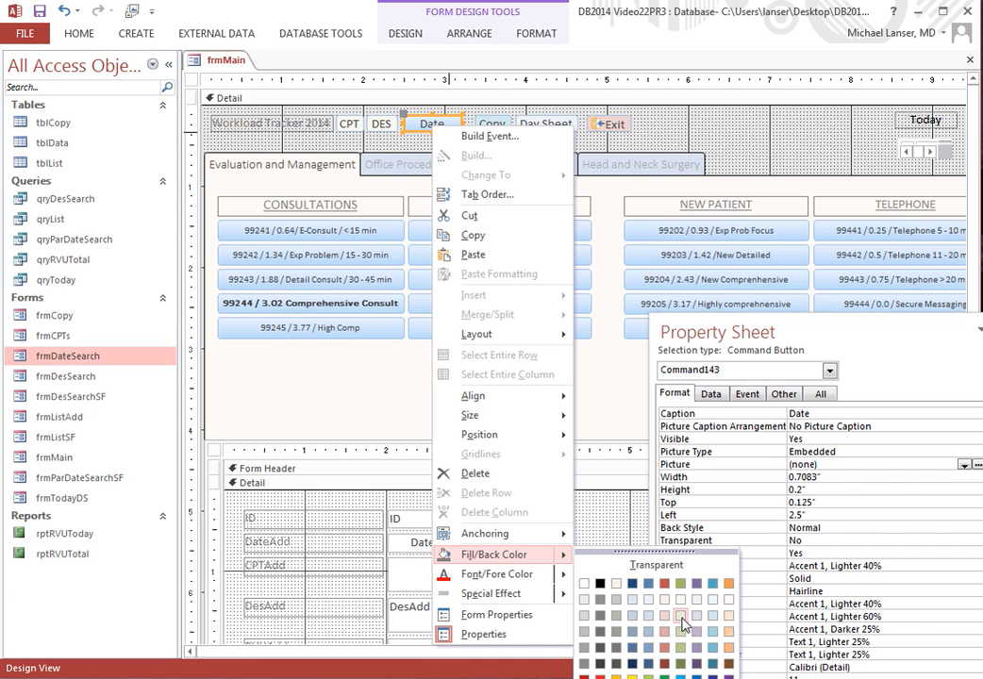
pyautogui.click(618, 587)
pyautogui.click(455, 145)
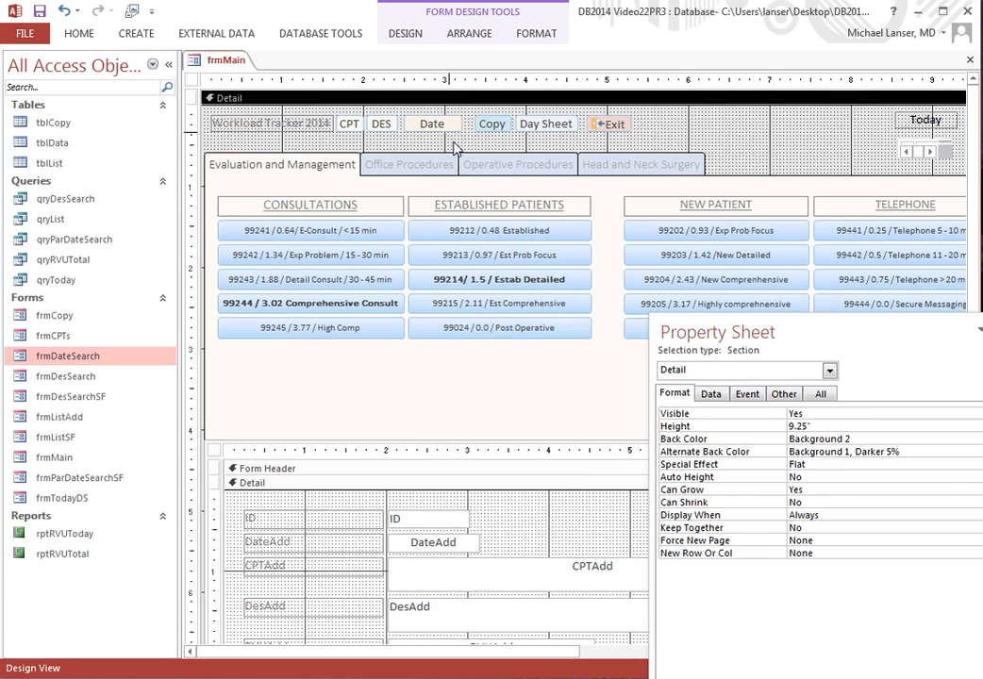
# Step: Nudge the Date button closer to the DES button and narrow it to 0.5" wide
pyautogui.click(429, 128)
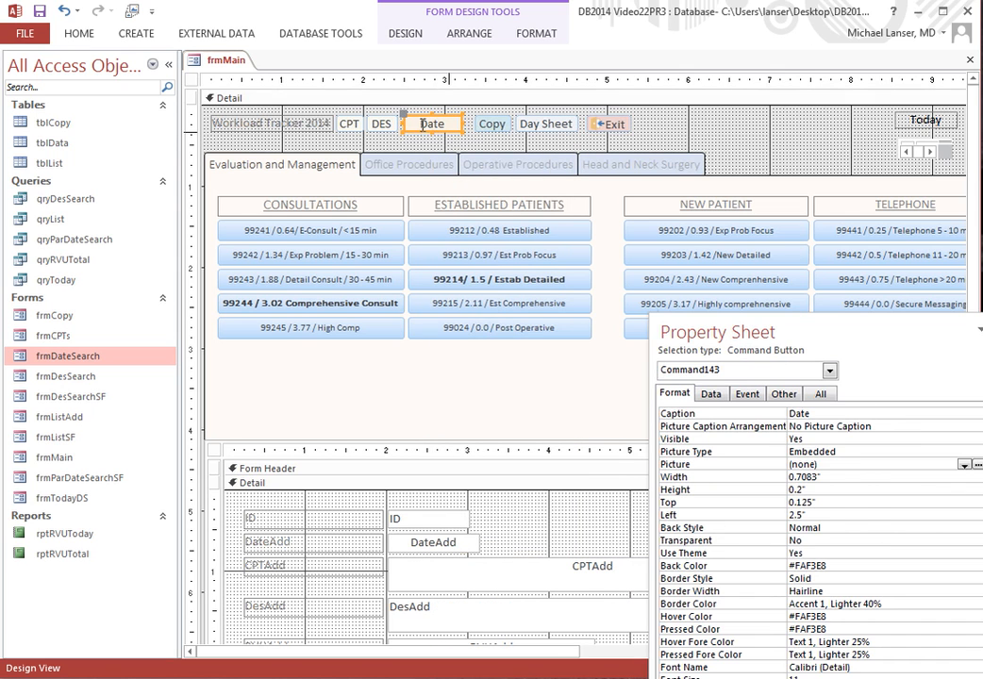
pyautogui.press('Left')
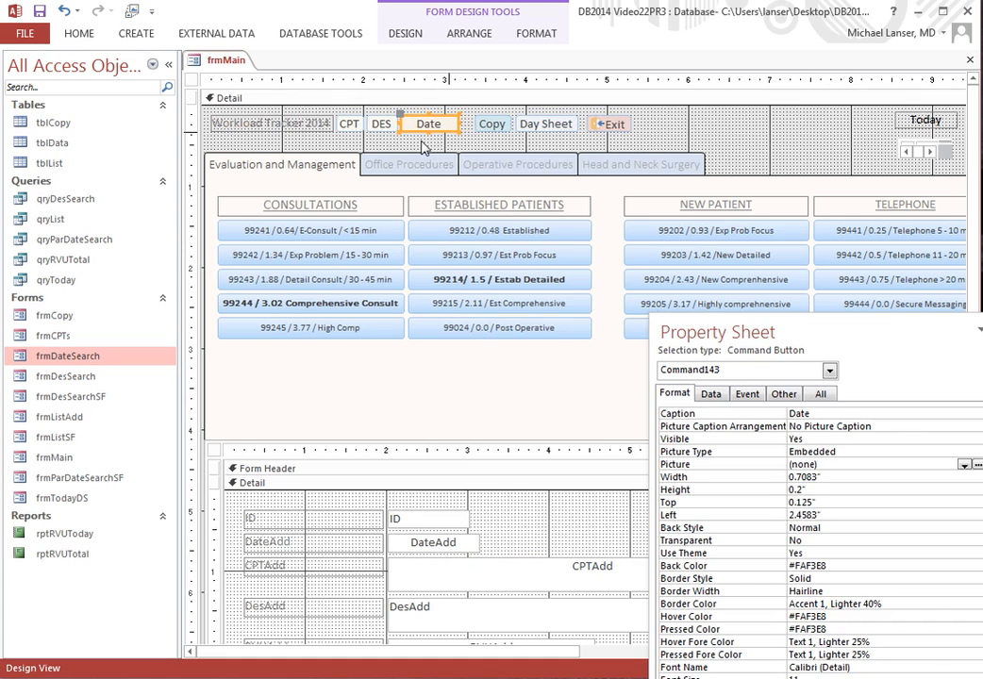
pyautogui.click(378, 137)
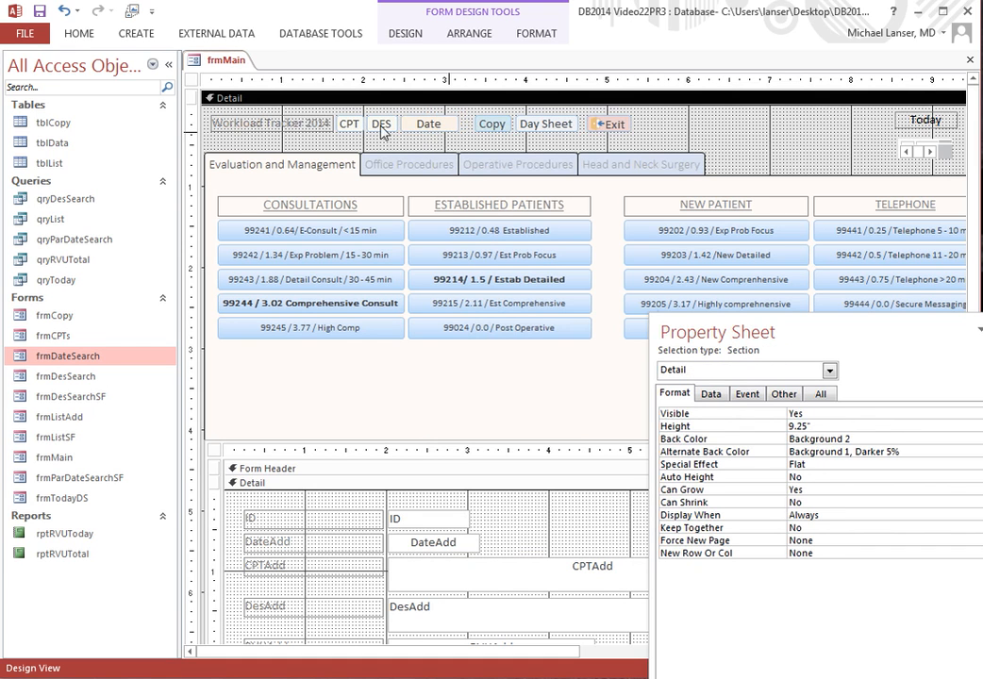
pyautogui.click(435, 129)
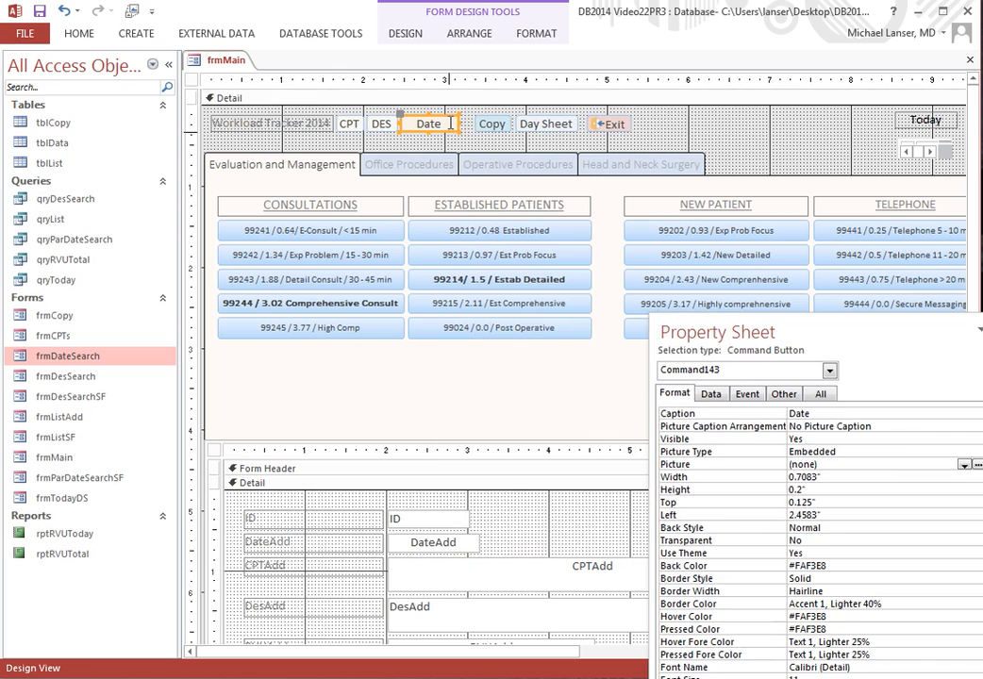
pyautogui.moveTo(457, 123); pyautogui.dragTo(440, 123)
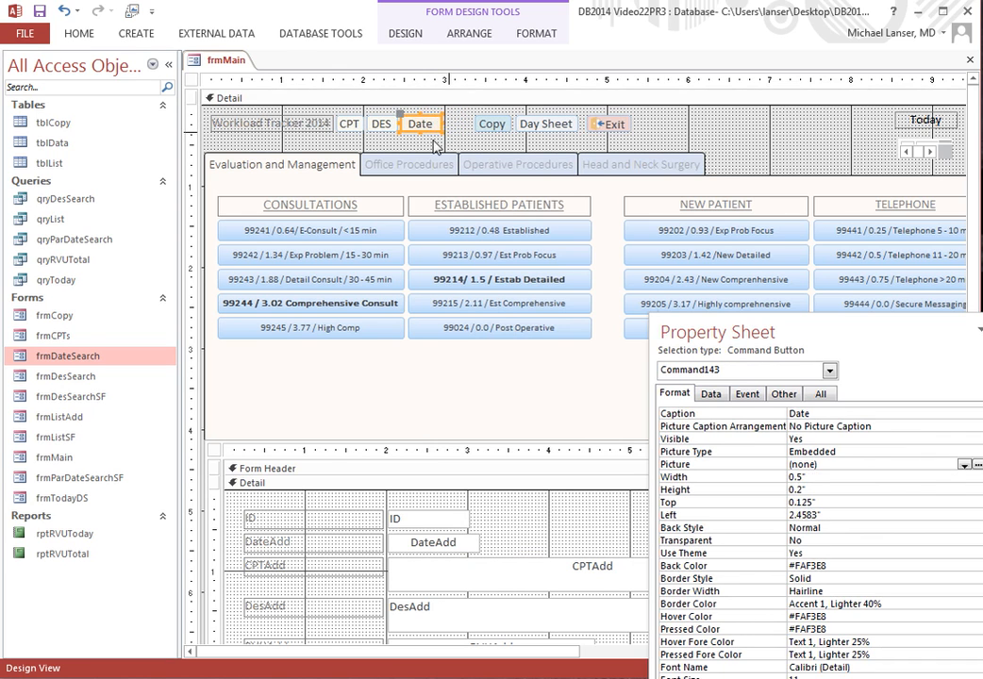
pyautogui.click(434, 144)
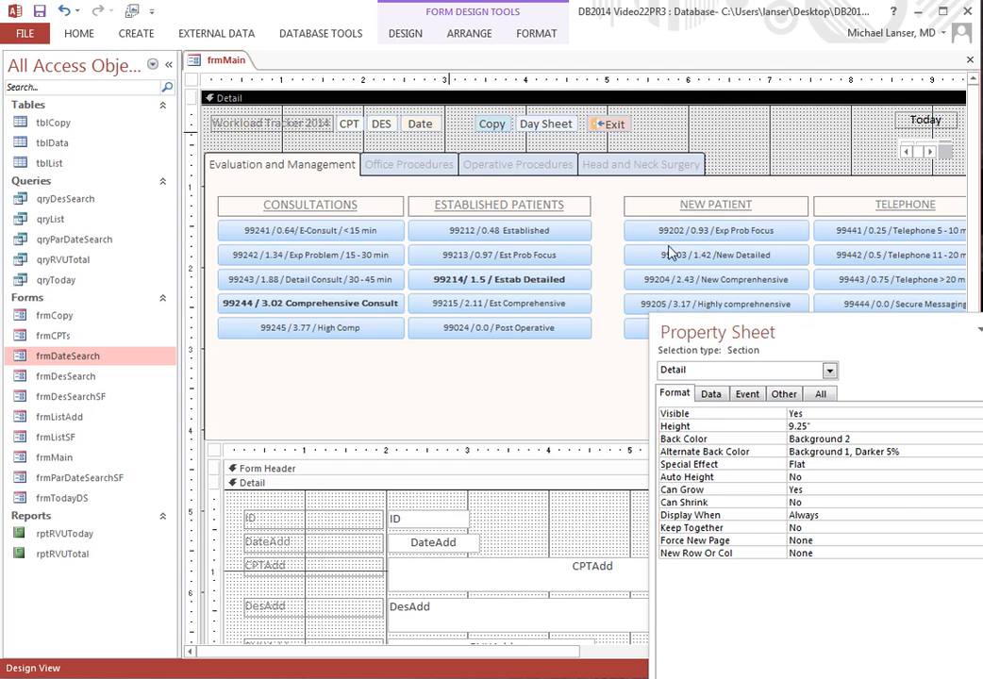
# Step: Save frmMain, show it in Form View and collapse the Navigation Pane
pyautogui.rightClick(235, 59)
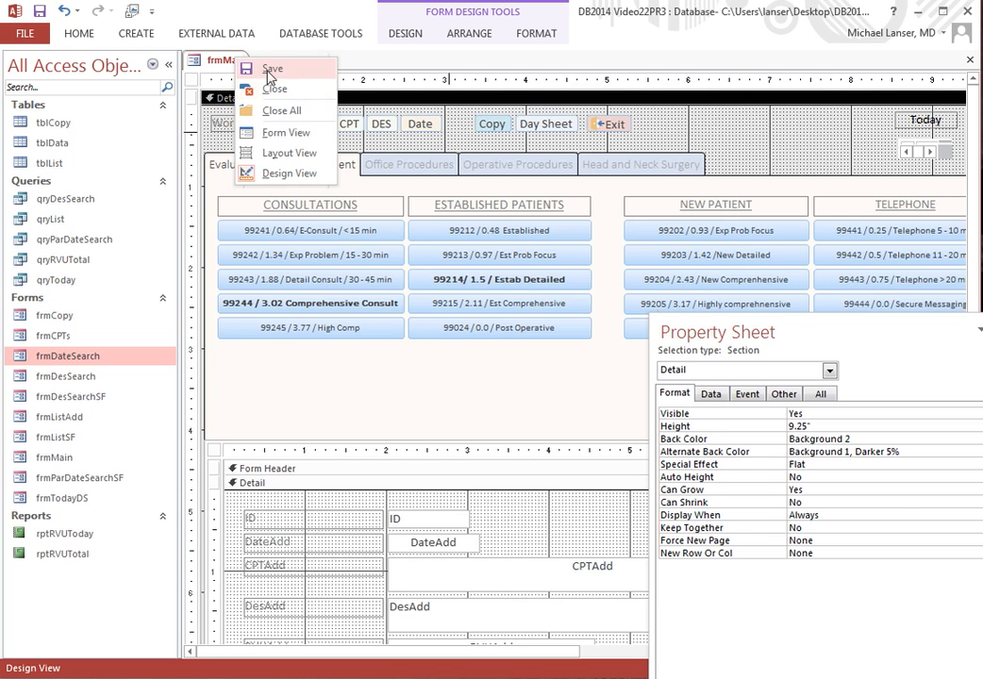
pyautogui.click(269, 69)
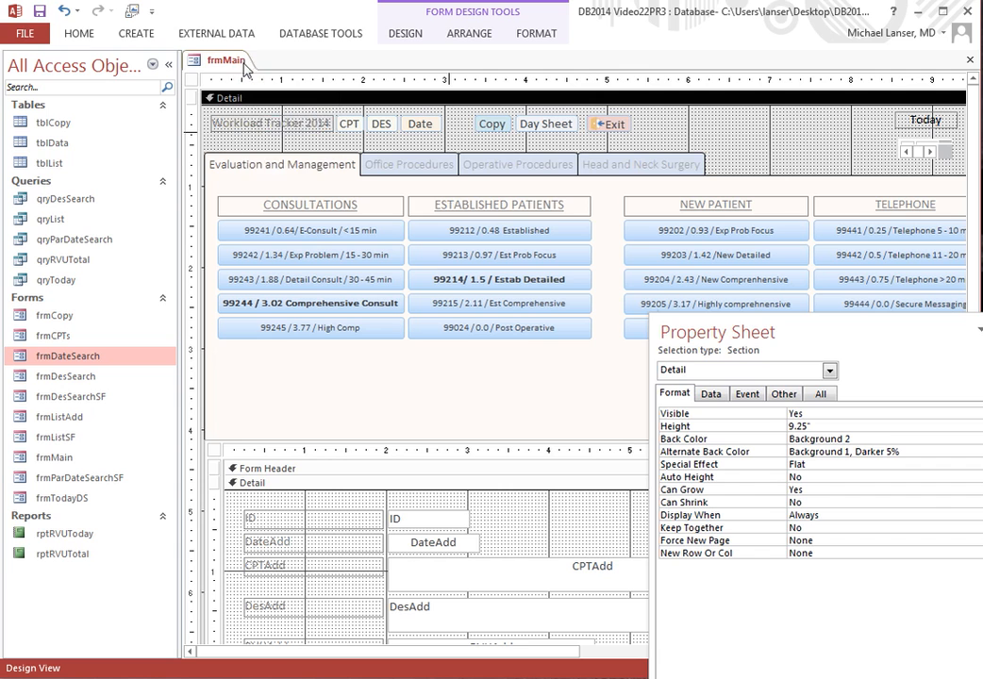
pyautogui.rightClick(237, 61)
pyautogui.click(250, 133)
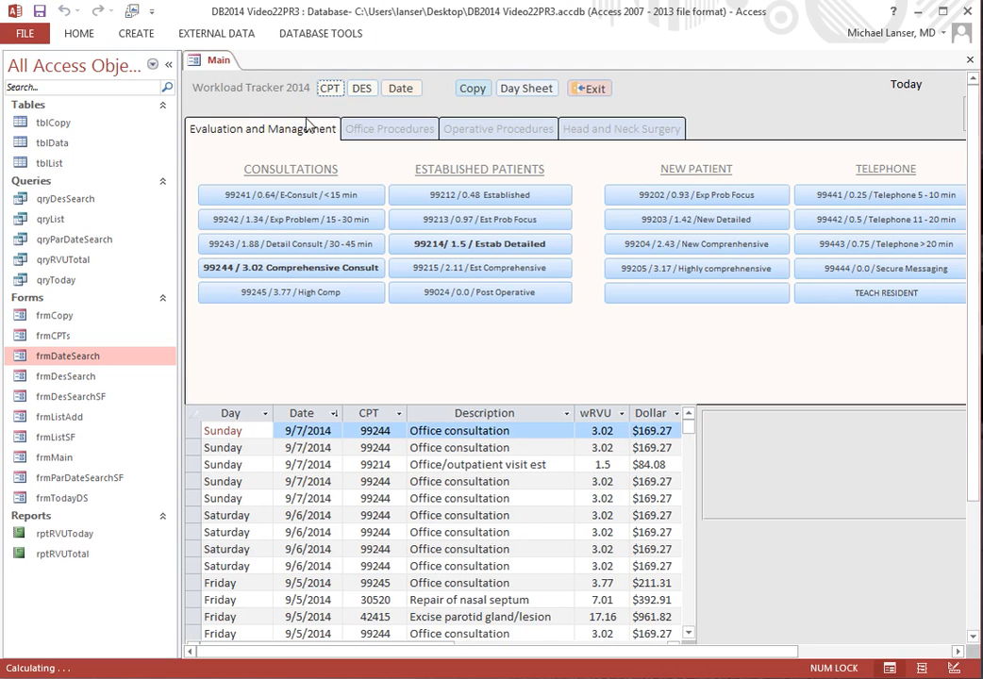
pyautogui.click(168, 64)
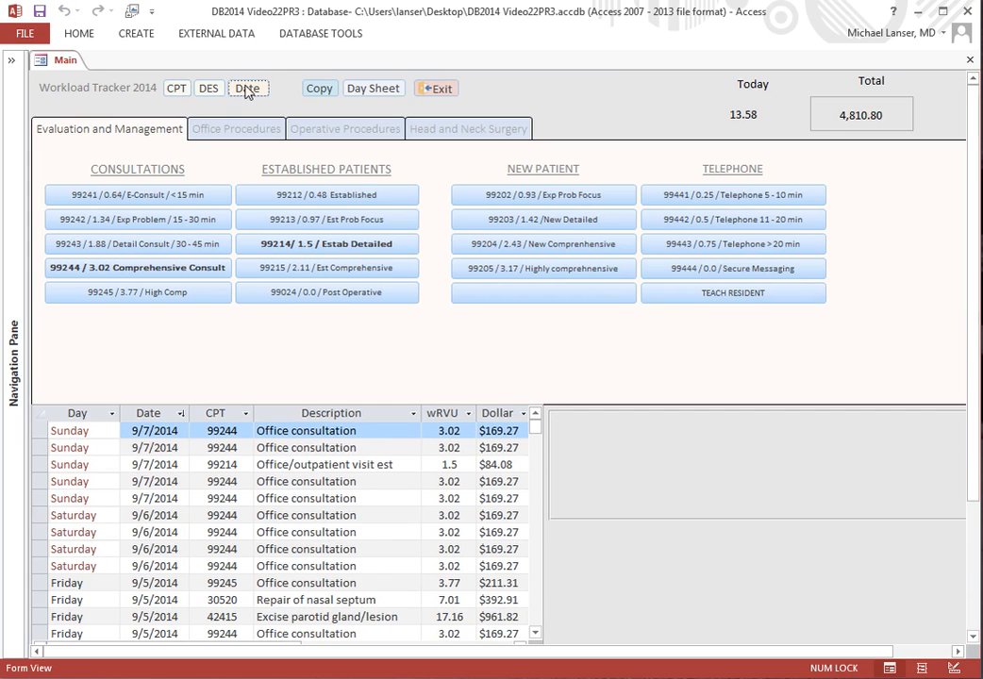
# Step: In Layout View, move the property sheet clear and start a Macro Builder macro for the Date button's On Click event
pyautogui.rightClick(59, 58)
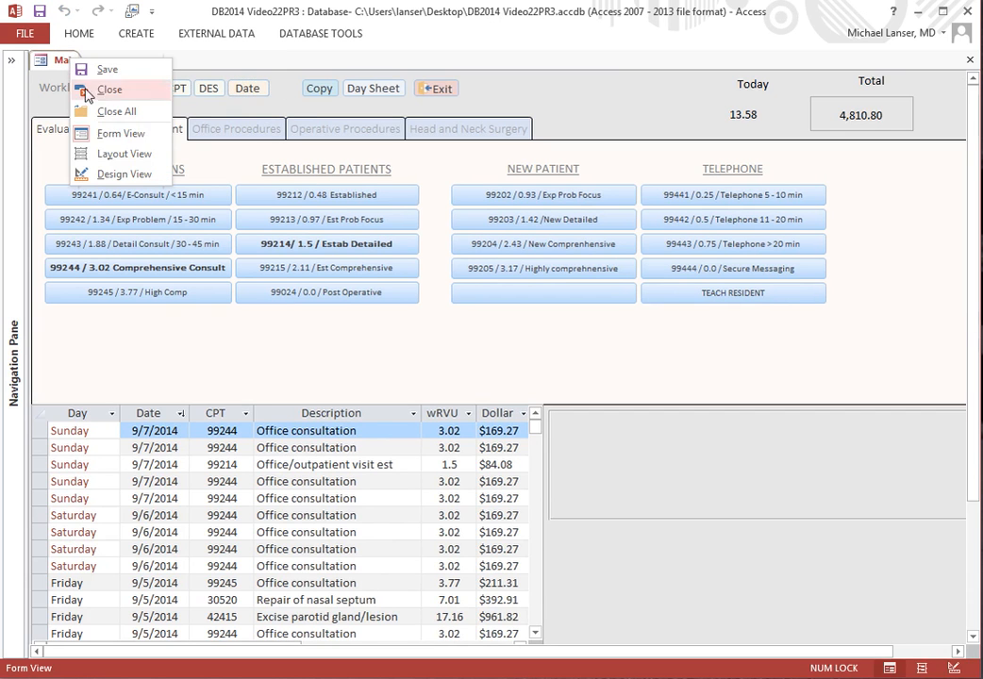
pyautogui.click(110, 155)
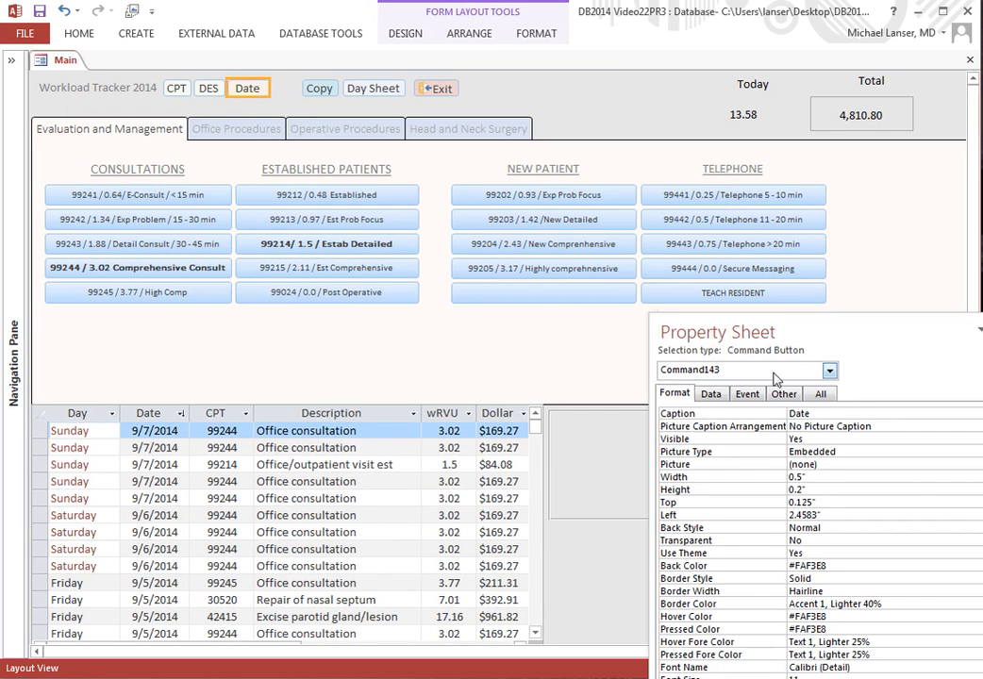
pyautogui.moveTo(651, 321); pyautogui.dragTo(351, 144)
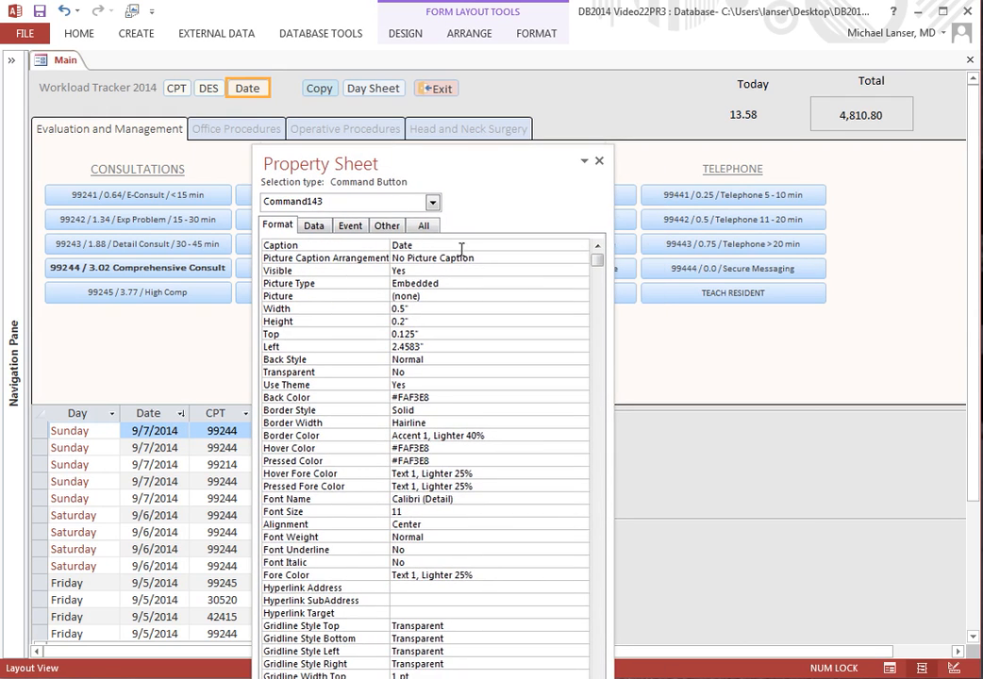
pyautogui.click(363, 227)
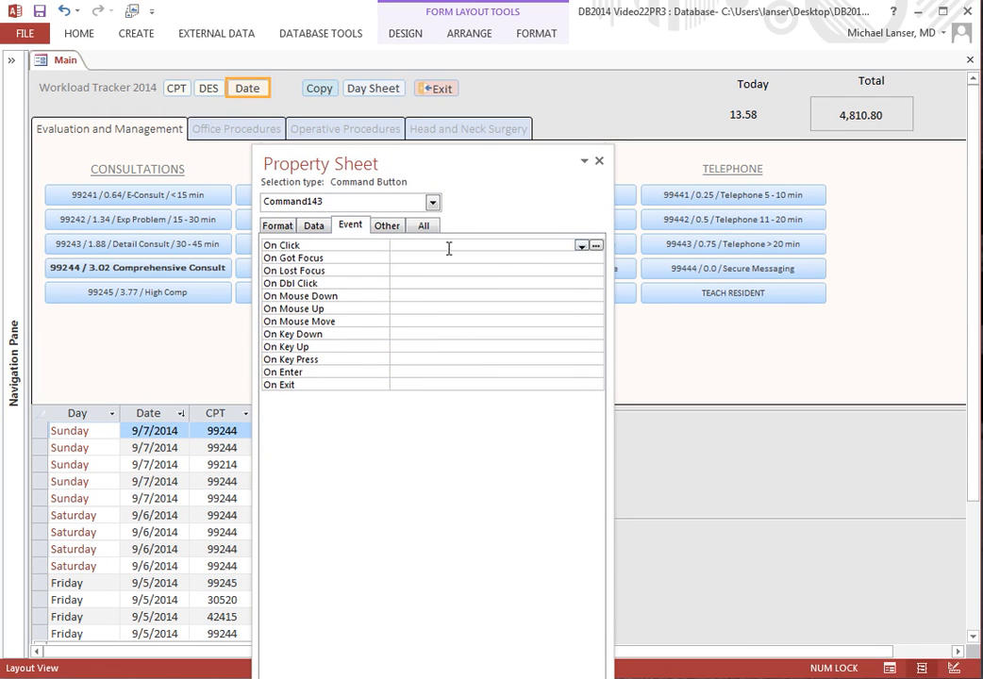
pyautogui.click(597, 247)
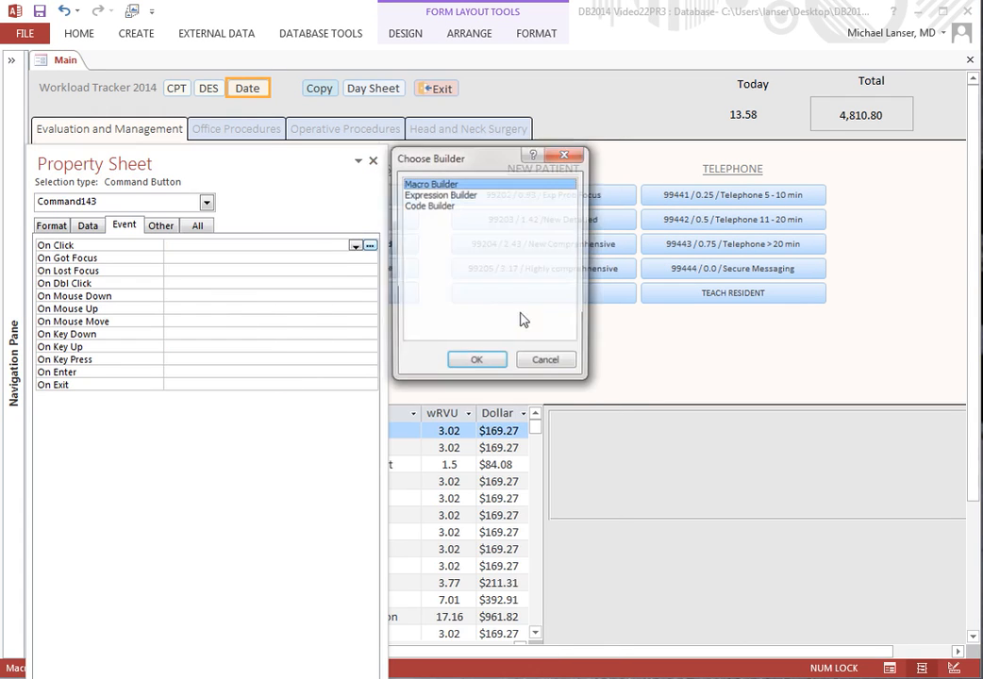
pyautogui.click(471, 361)
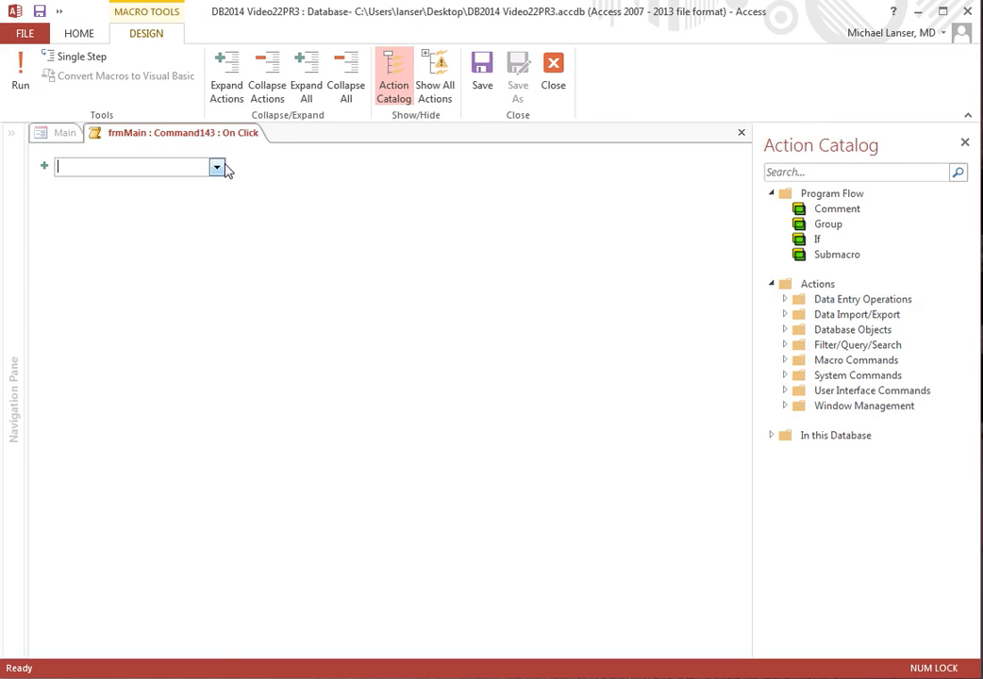
# Step: Add an OpenForm action for frmDateSearch to the Date button's On Click macro, then close the macro with its changes kept
pyautogui.click(219, 167)
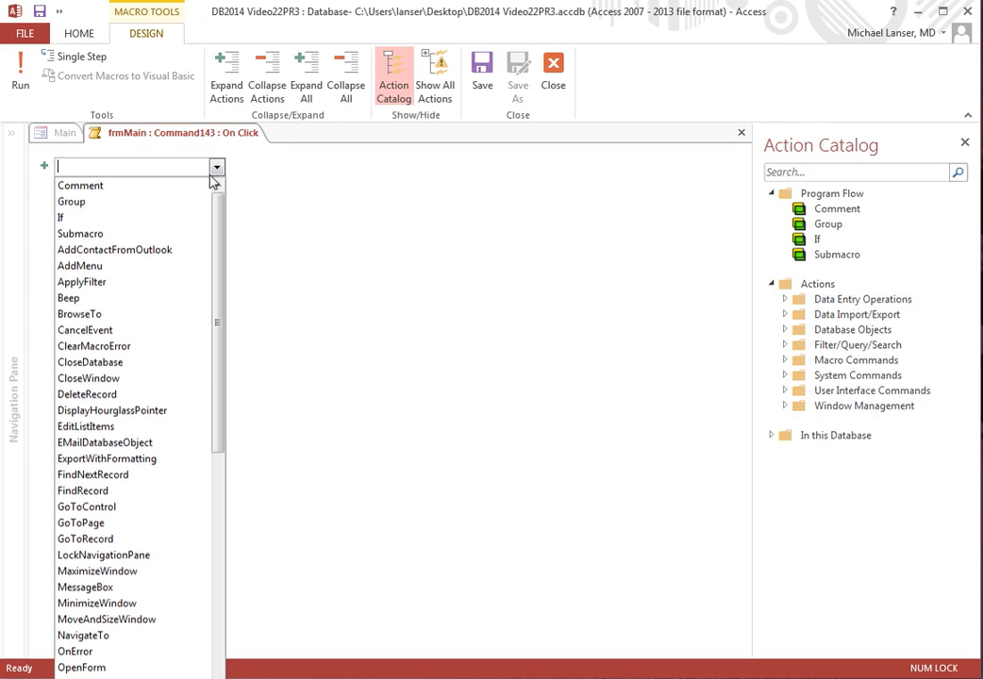
pyautogui.click(132, 668)
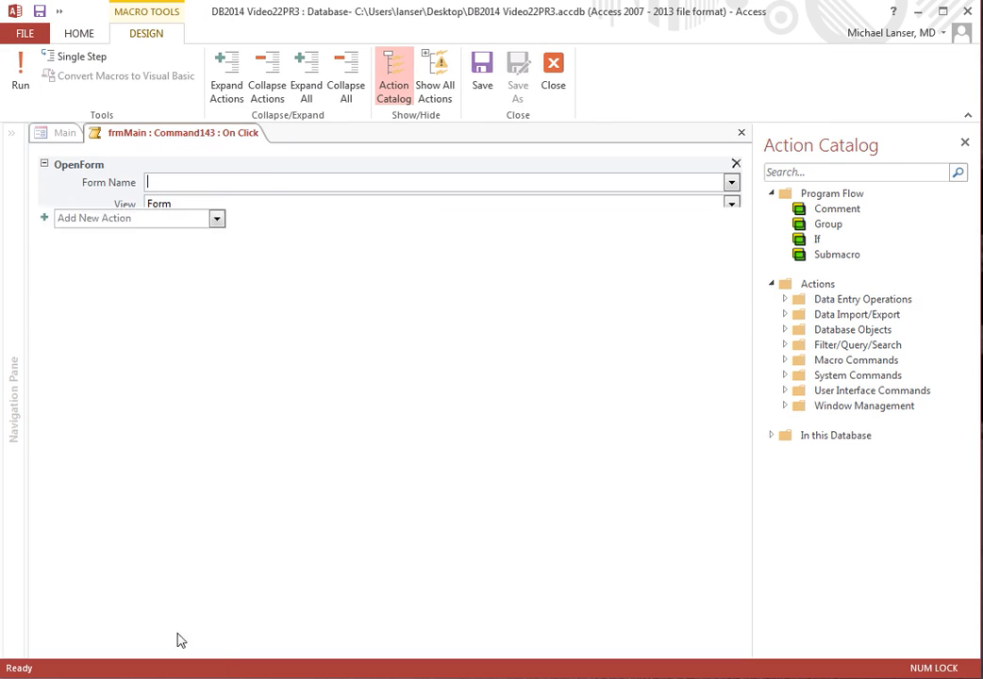
pyautogui.click(732, 182)
pyautogui.click(186, 236)
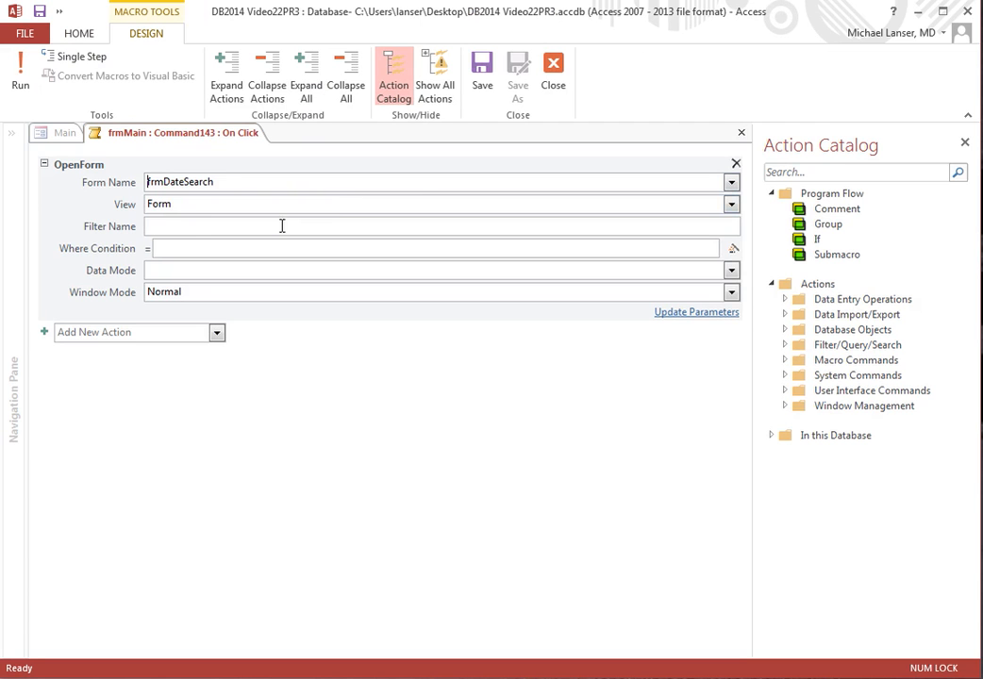
pyautogui.click(547, 91)
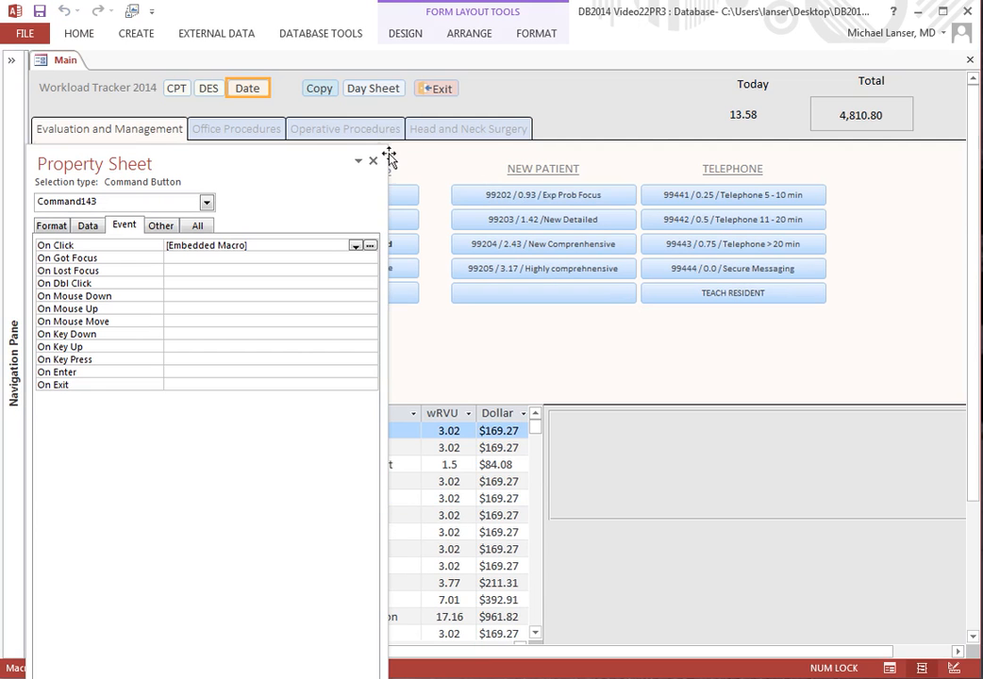
# Step: Return frmMain to Form View and run a date search from its Date button for 5/5 through 6/6
pyautogui.rightClick(64, 62)
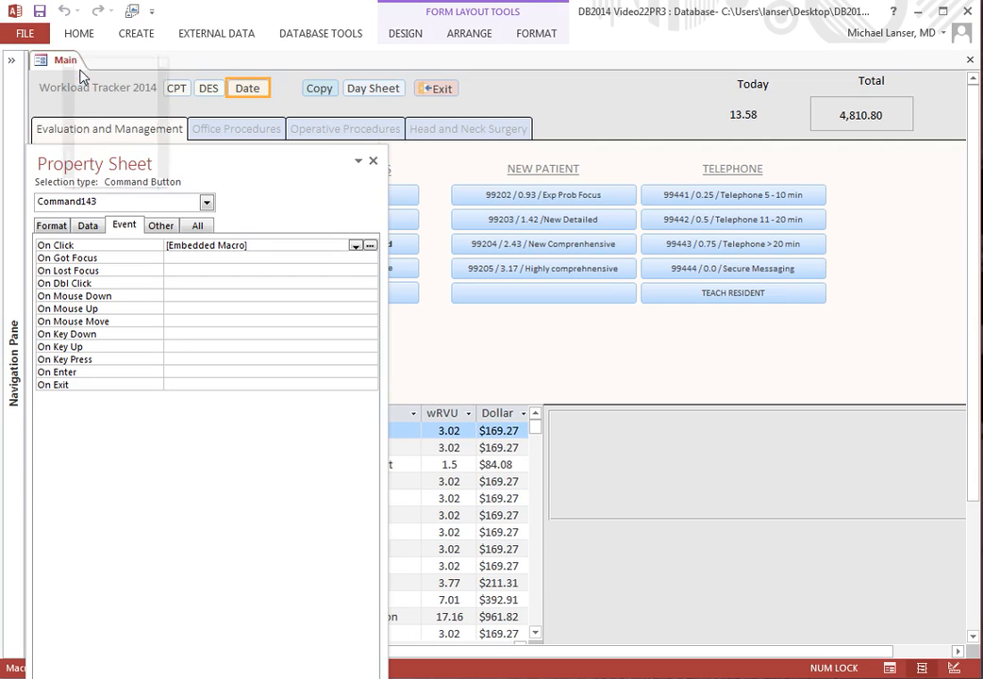
pyautogui.click(101, 142)
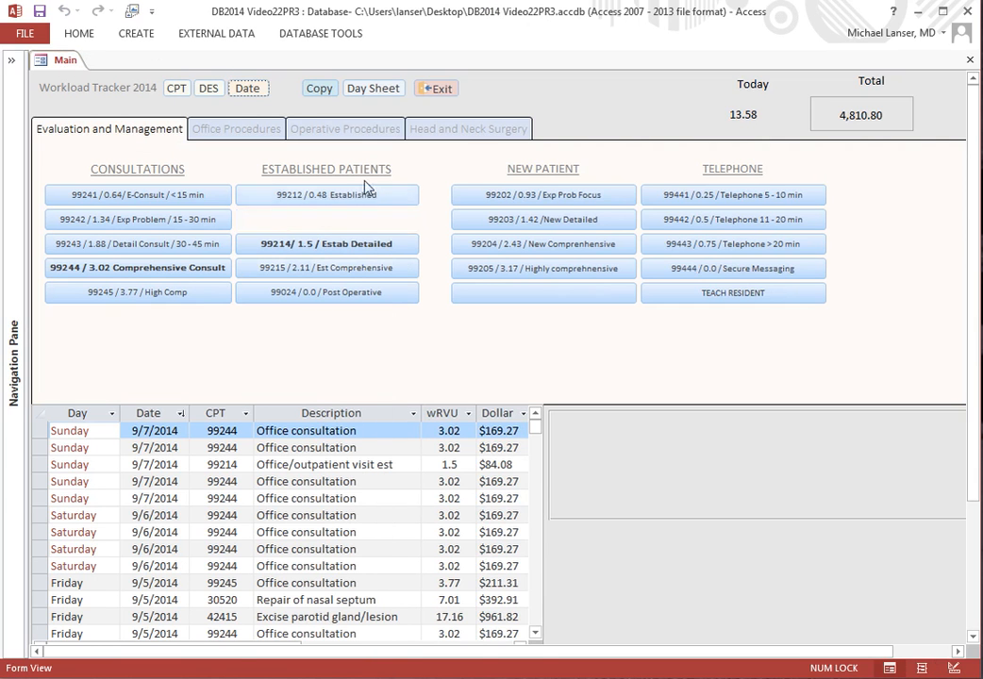
pyautogui.click(245, 92)
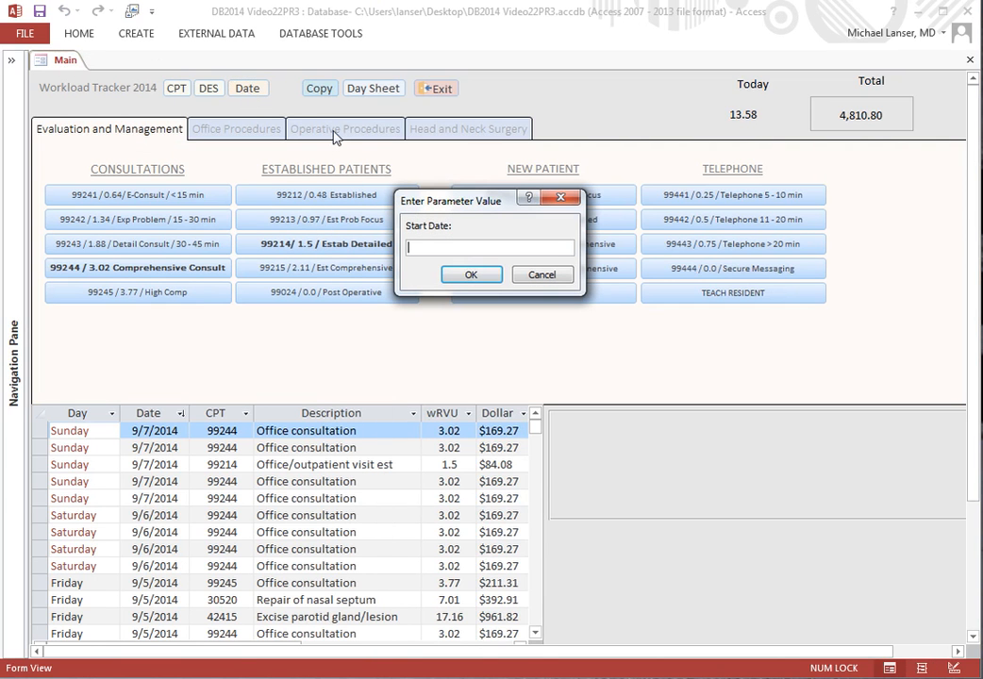
pyautogui.write('5/5')
pyautogui.press('Return')
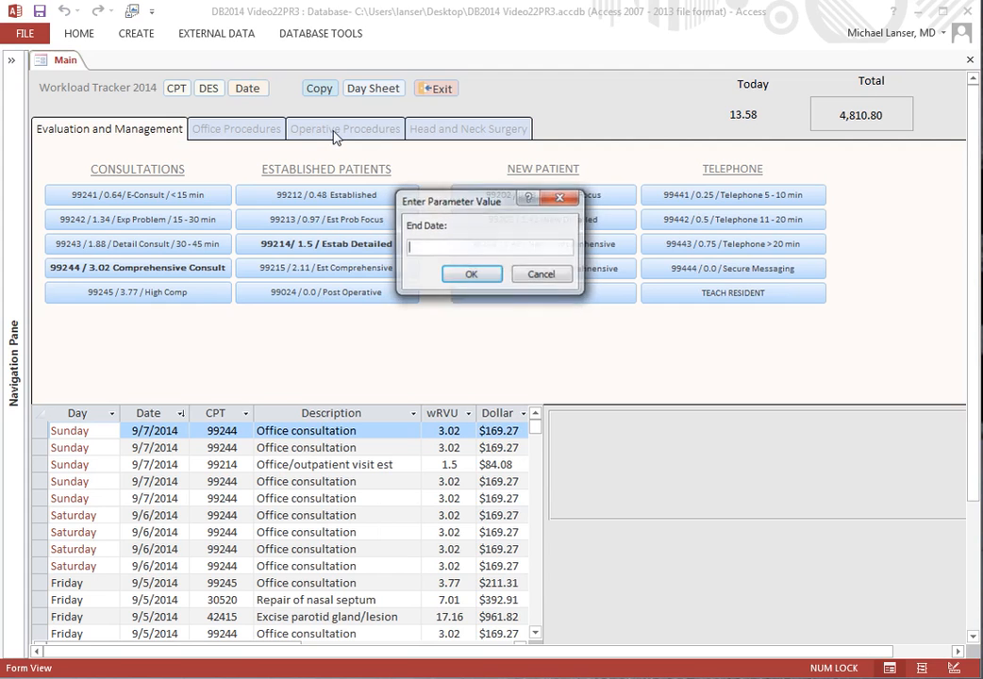
pyautogui.write('6/6')
pyautogui.press('Return')
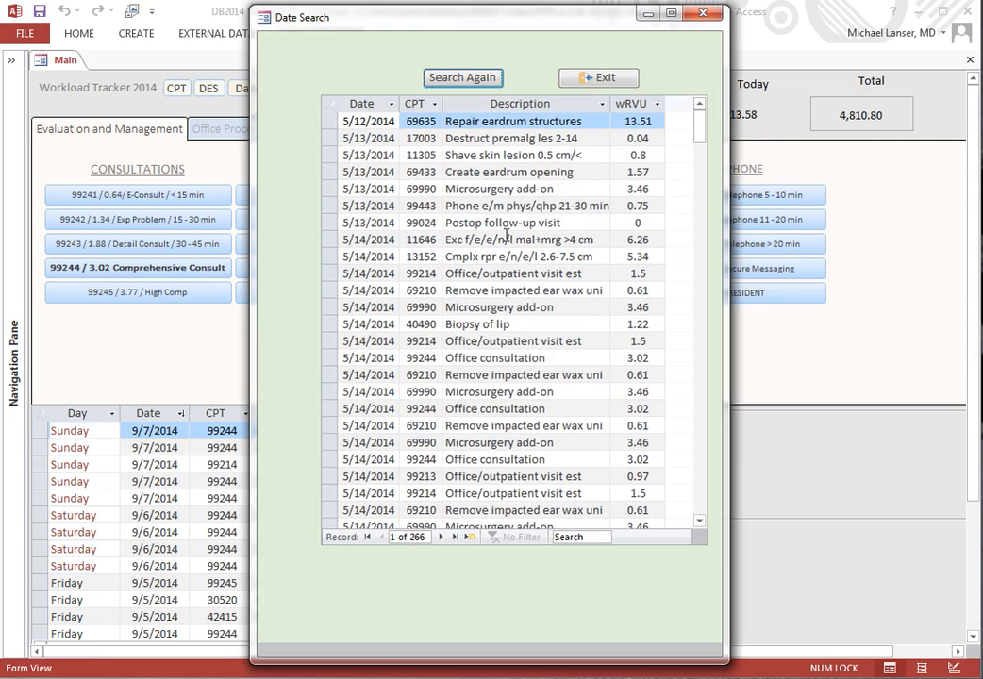
# Step: Test Search Again on the Date Search form, then dismiss the description prompt and close the Description Search form
pyautogui.click(467, 78)
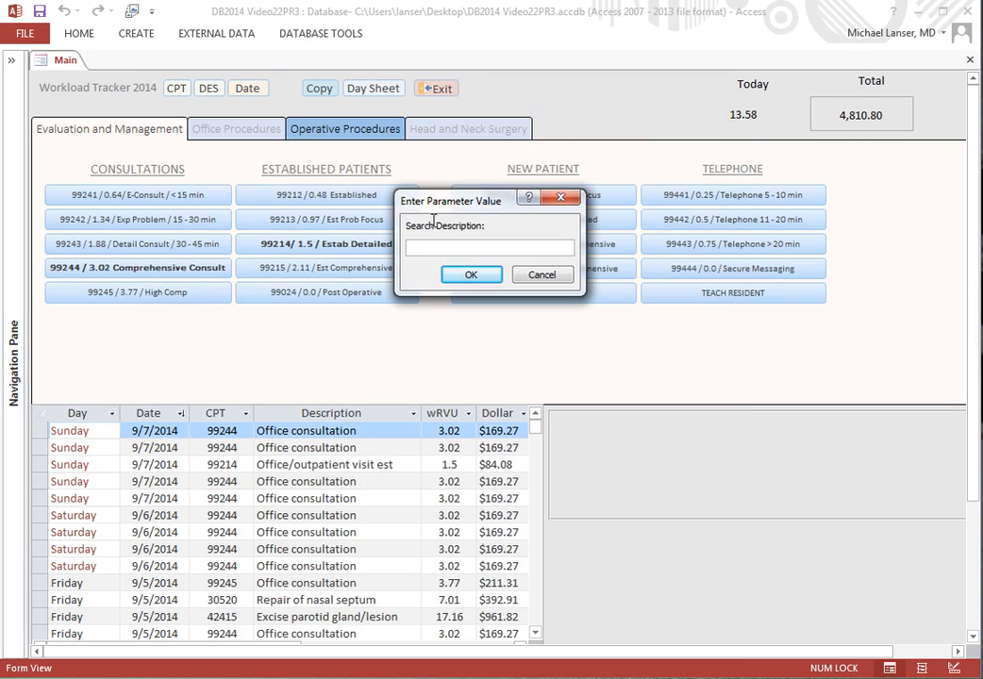
pyautogui.click(562, 198)
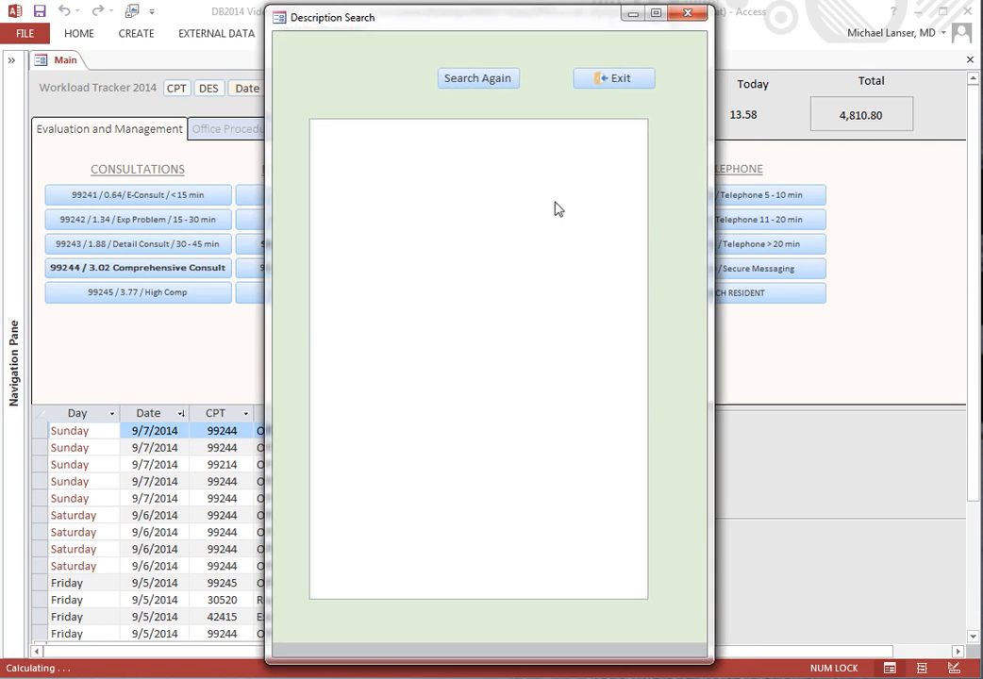
pyautogui.click(688, 14)
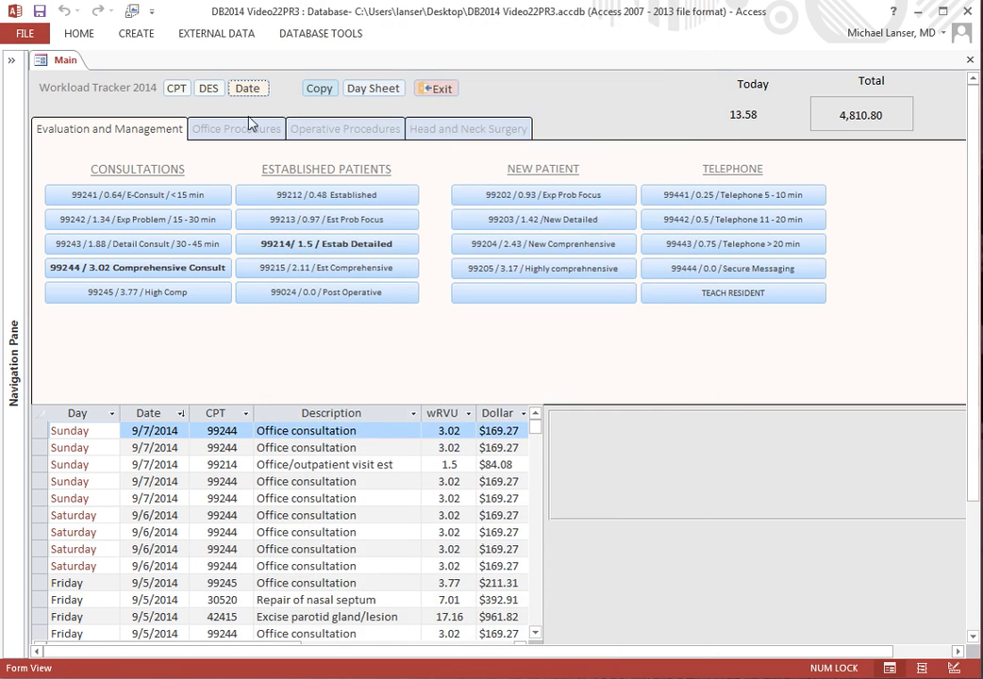
# Step: Expand the Navigation Pane, open frmDateSearch with end date 6/6, and switch it to Design View
pyautogui.rightClick(64, 60)
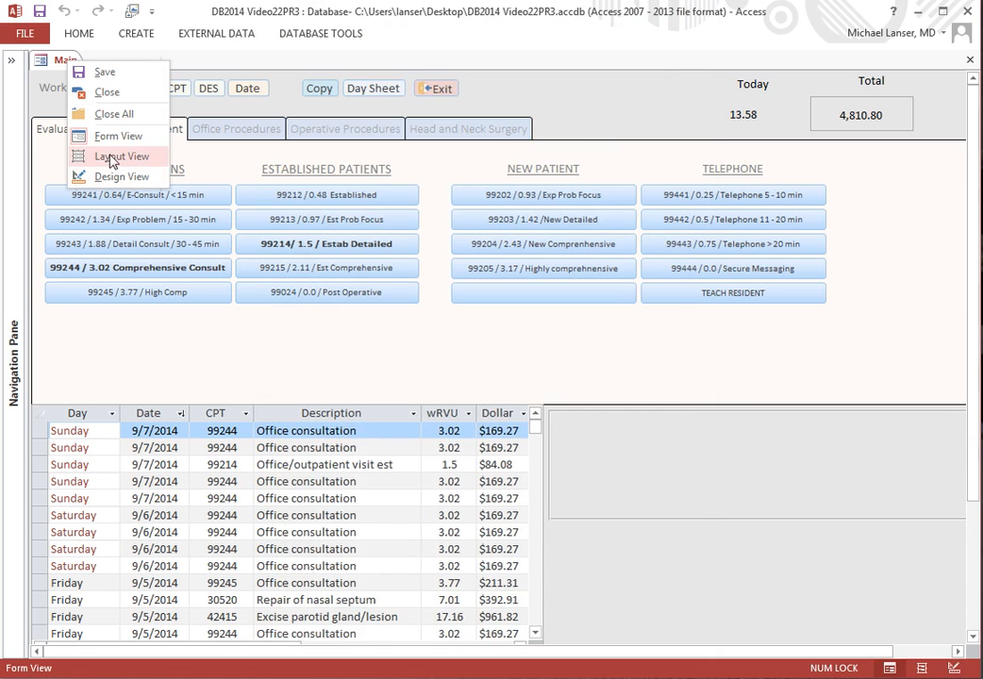
pyautogui.click(13, 56)
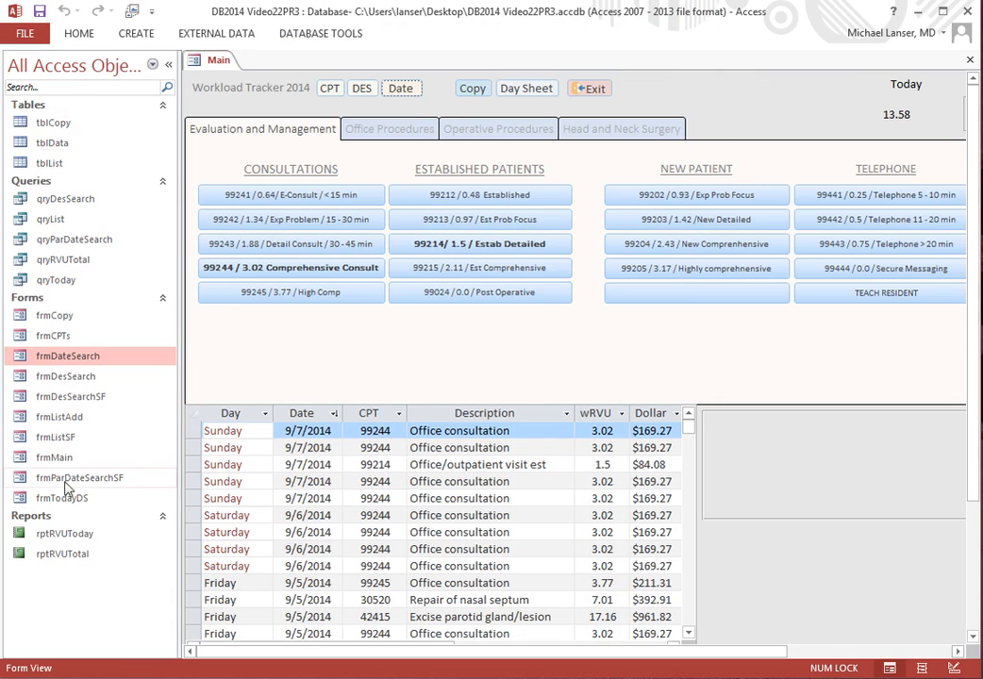
pyautogui.rightClick(63, 363)
pyautogui.click(127, 368)
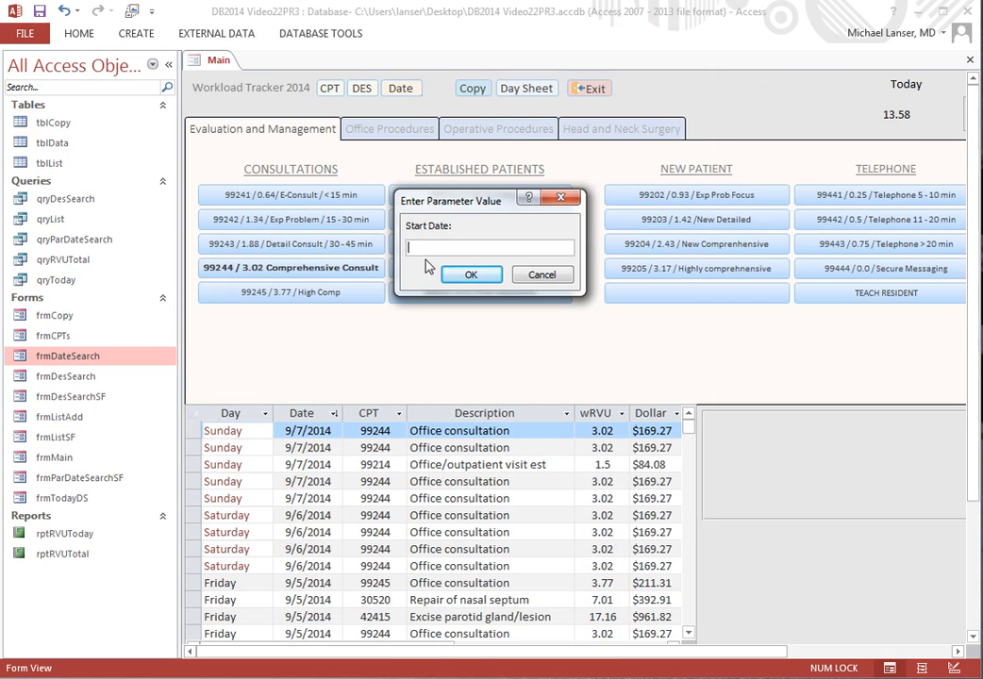
pyautogui.press('Return')
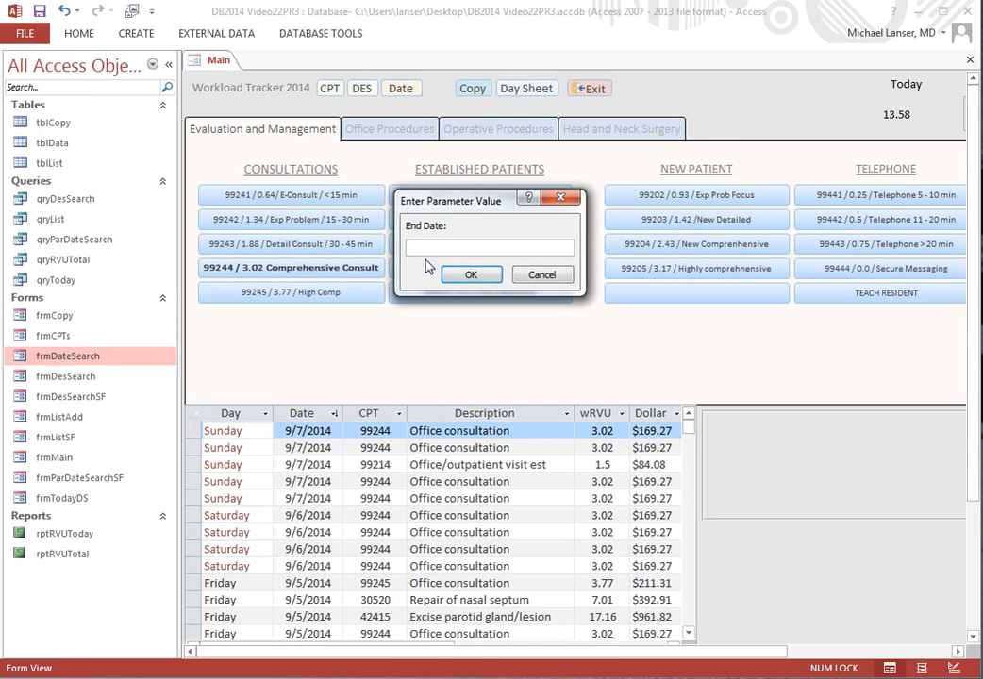
pyautogui.write('6/6')
pyautogui.press('Return')
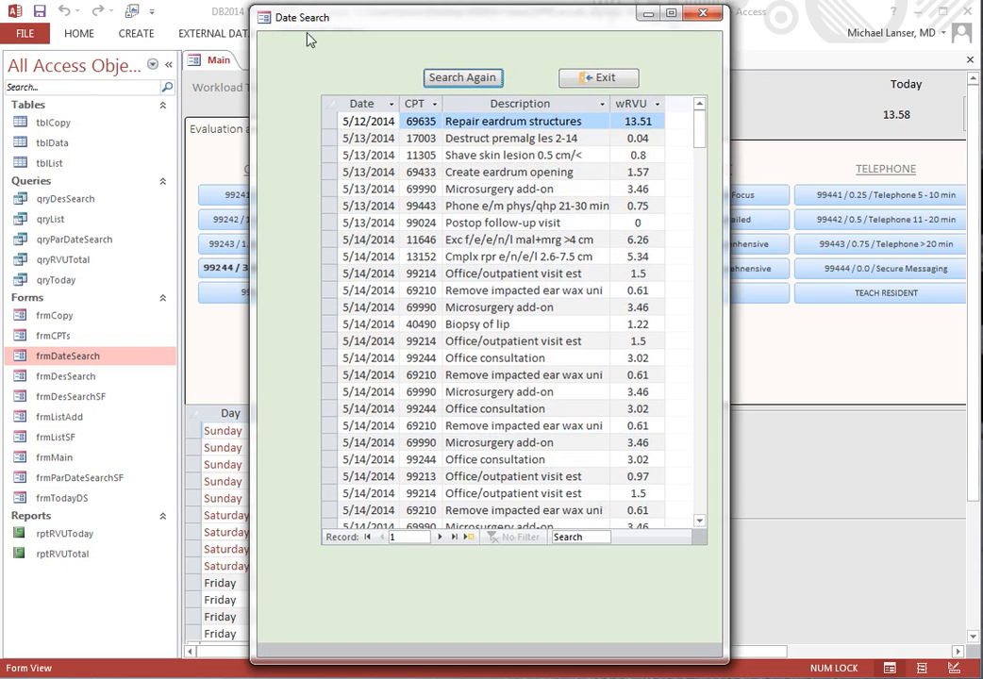
pyautogui.rightClick(314, 26)
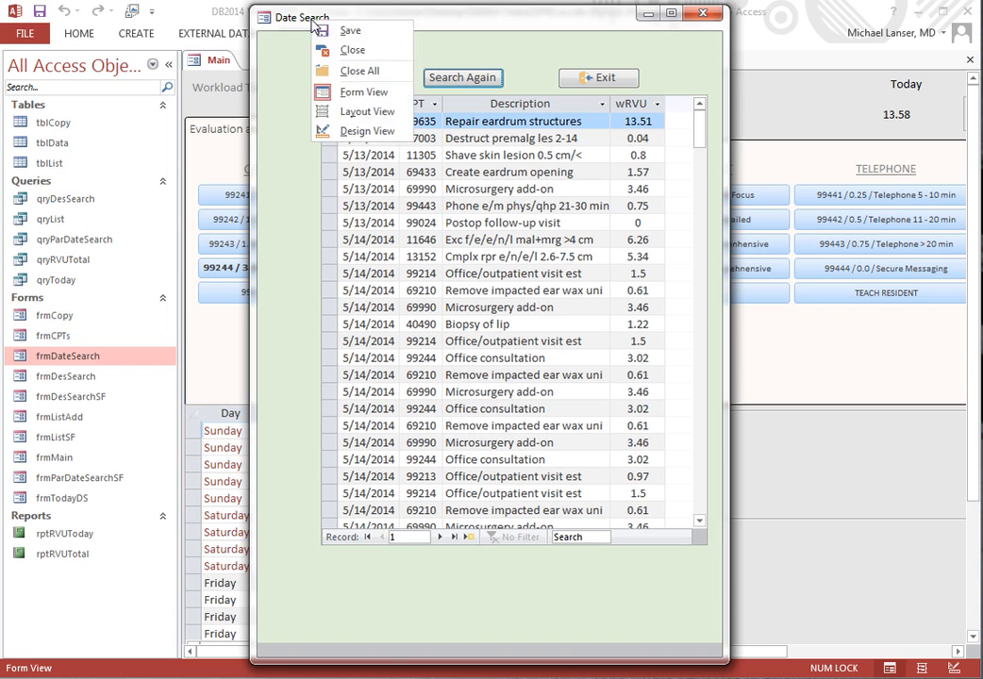
pyautogui.click(304, 129)
# Step: With the property sheet moved clear, nudge the Search Again button slightly up and left and open its On Click macro
pyautogui.moveTo(295, 184); pyautogui.dragTo(589, 277)
pyautogui.click(391, 153)
pyautogui.moveTo(365, 140)
pyautogui.mouseDown()
pyautogui.moveTo(378, 123)
pyautogui.moveTo(486, 116)
pyautogui.moveTo(364, 135)
pyautogui.mouseUp()
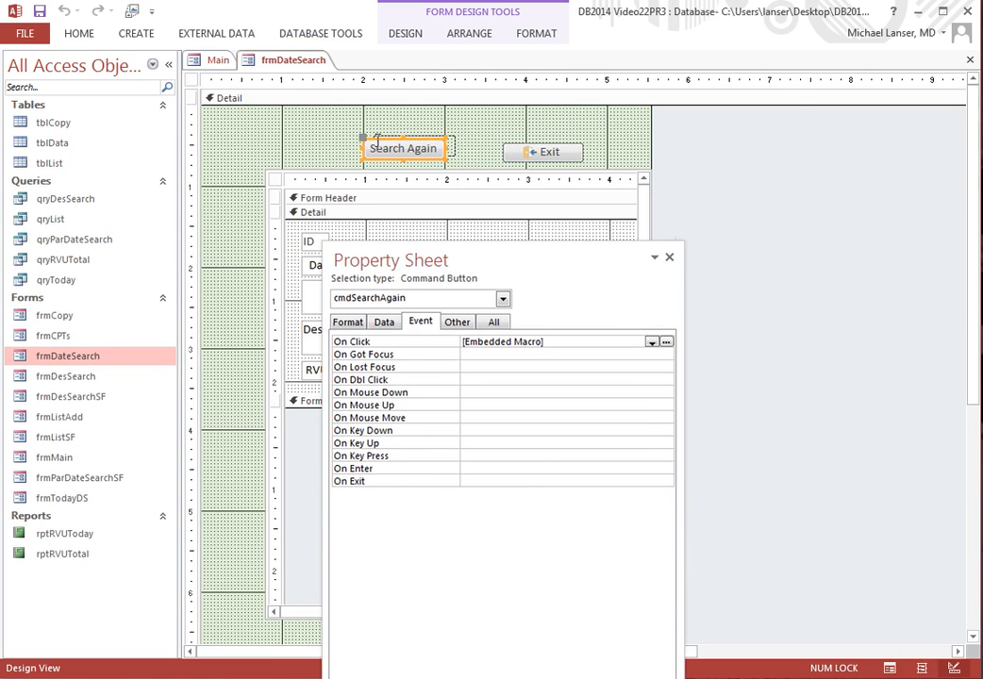
pyautogui.click(666, 342)
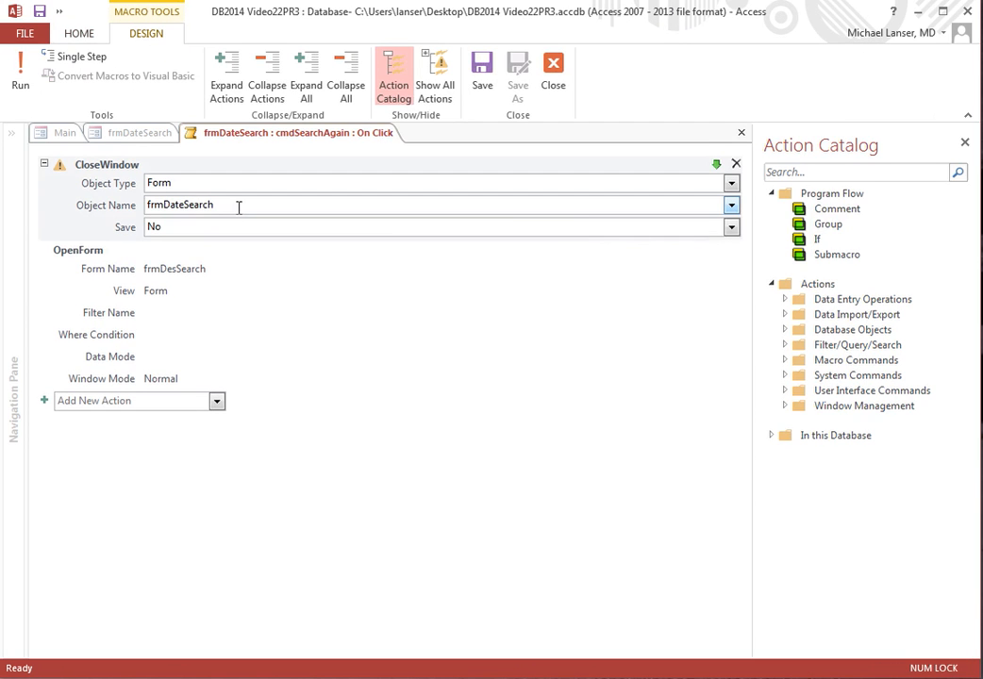
# Step: Set the OpenForm action's form name to frmDateSearch and close the Search Again macro with its changes kept
pyautogui.click(195, 288)
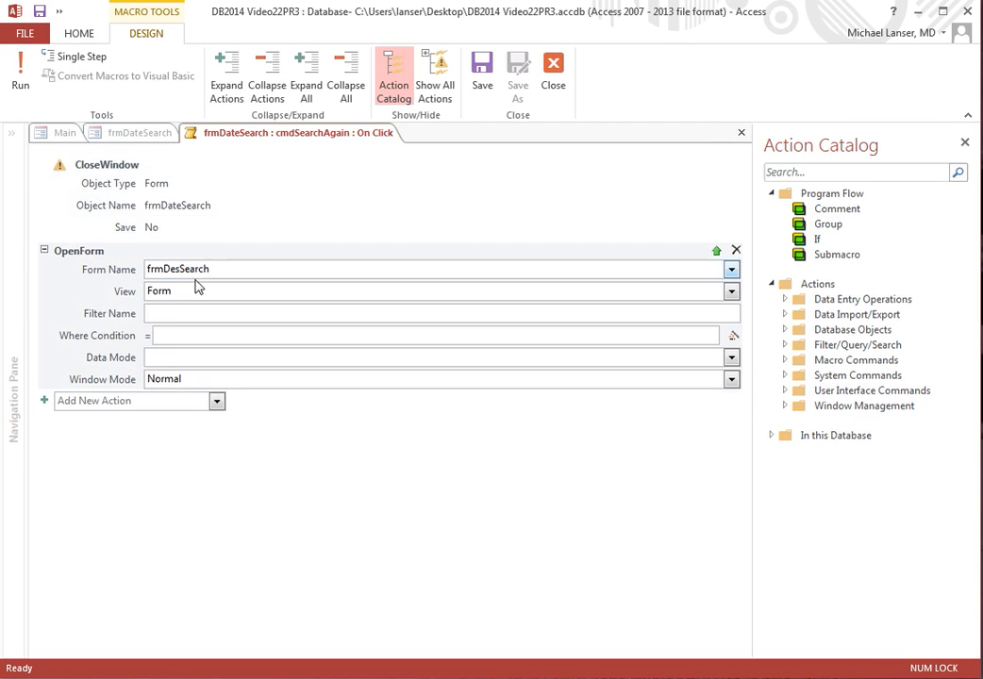
pyautogui.click(731, 267)
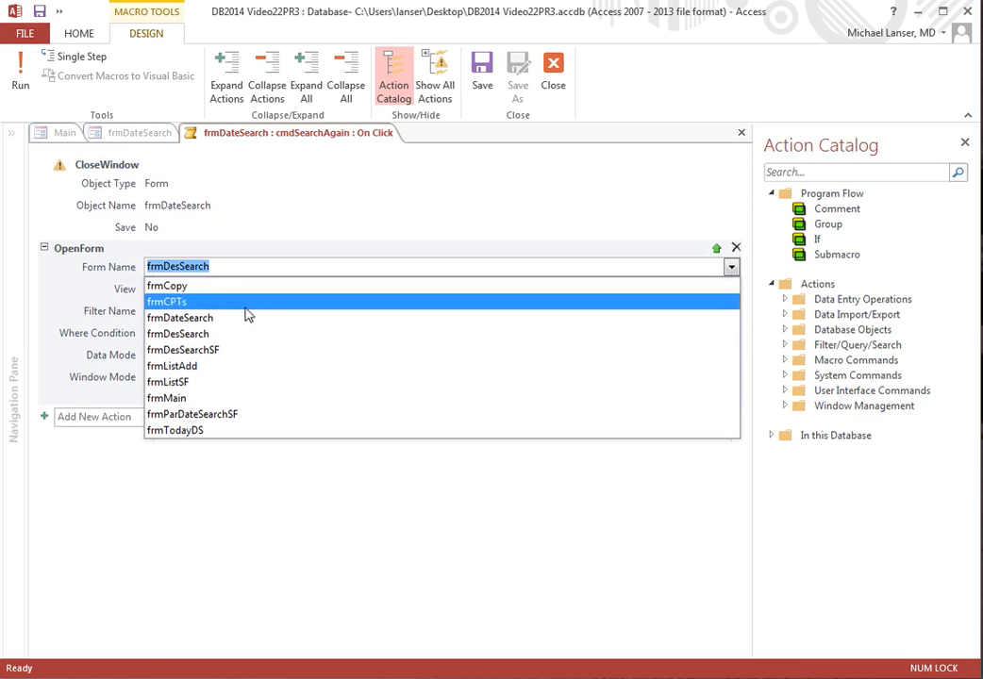
pyautogui.click(233, 317)
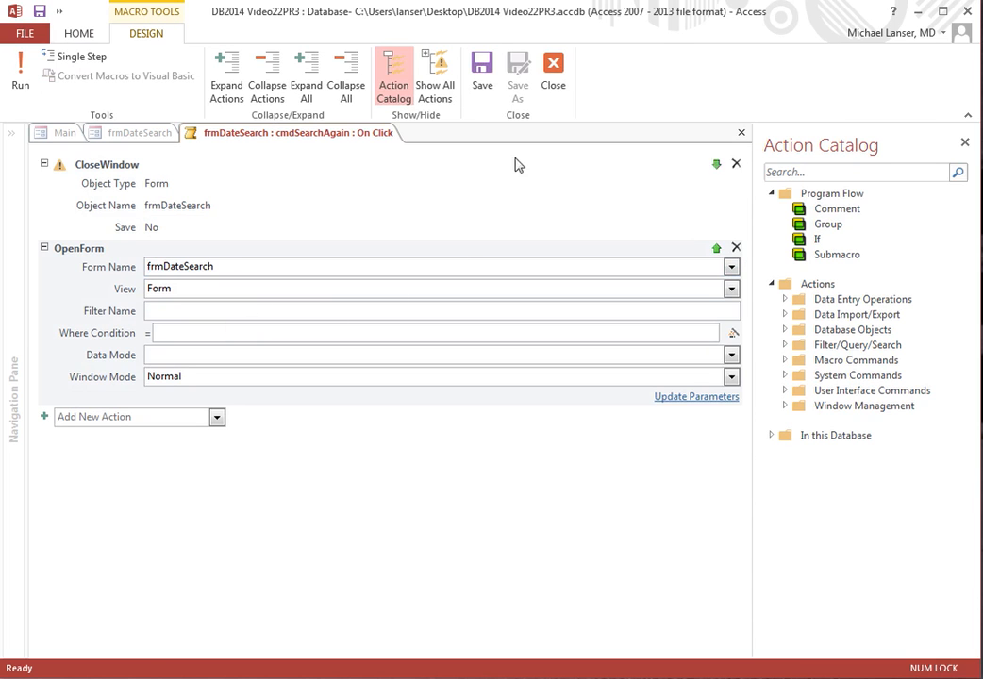
pyautogui.click(552, 71)
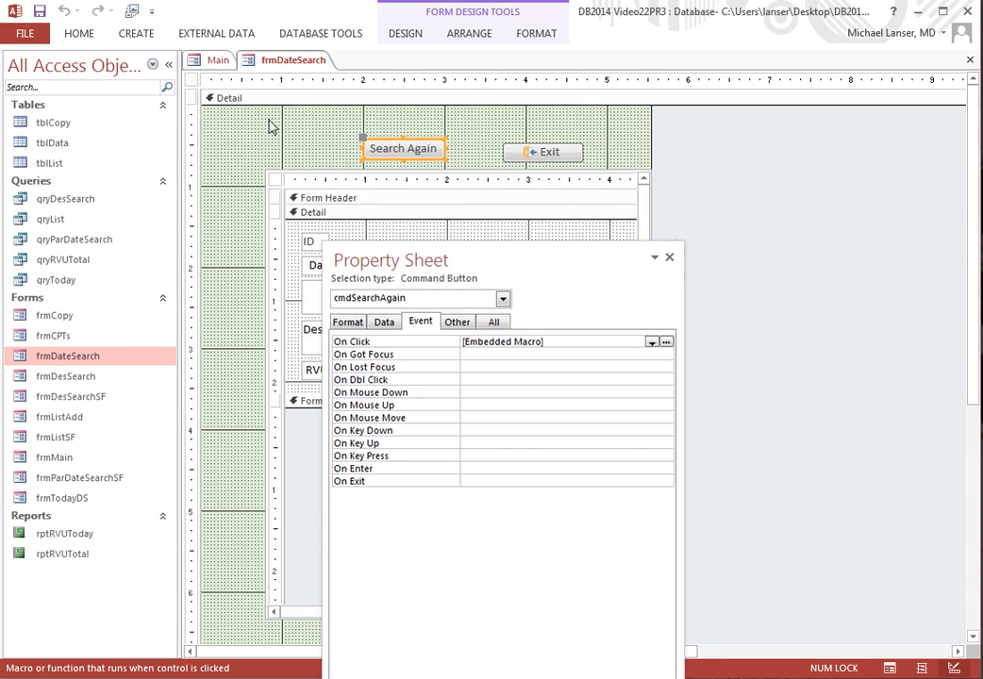
# Step: Save frmDateSearch and close it
pyautogui.rightClick(304, 60)
pyautogui.click(317, 67)
pyautogui.rightClick(306, 59)
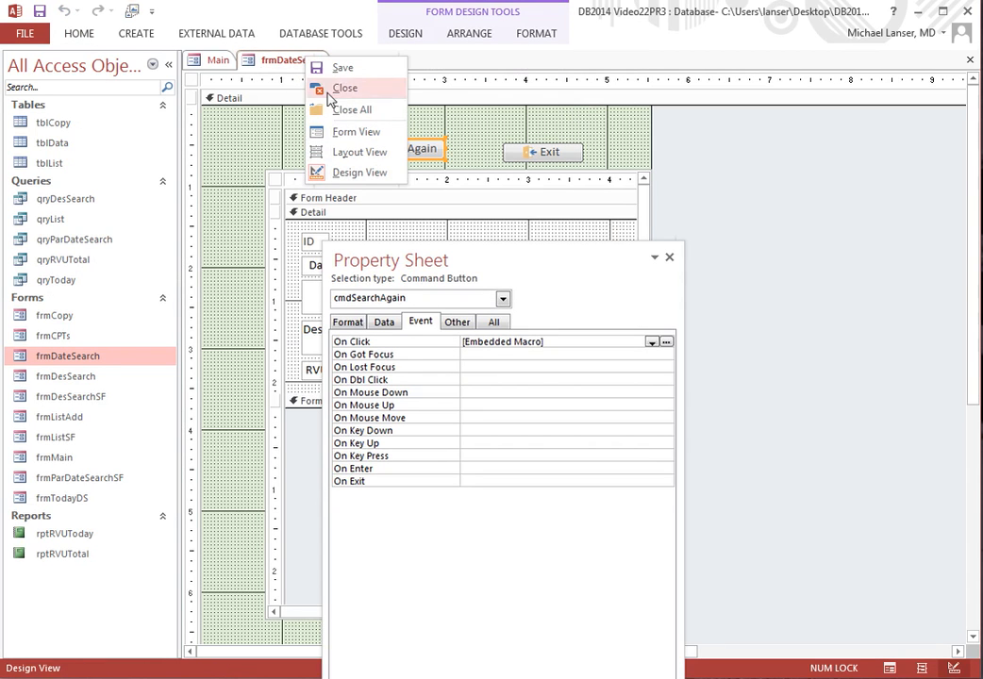
pyautogui.click(341, 90)
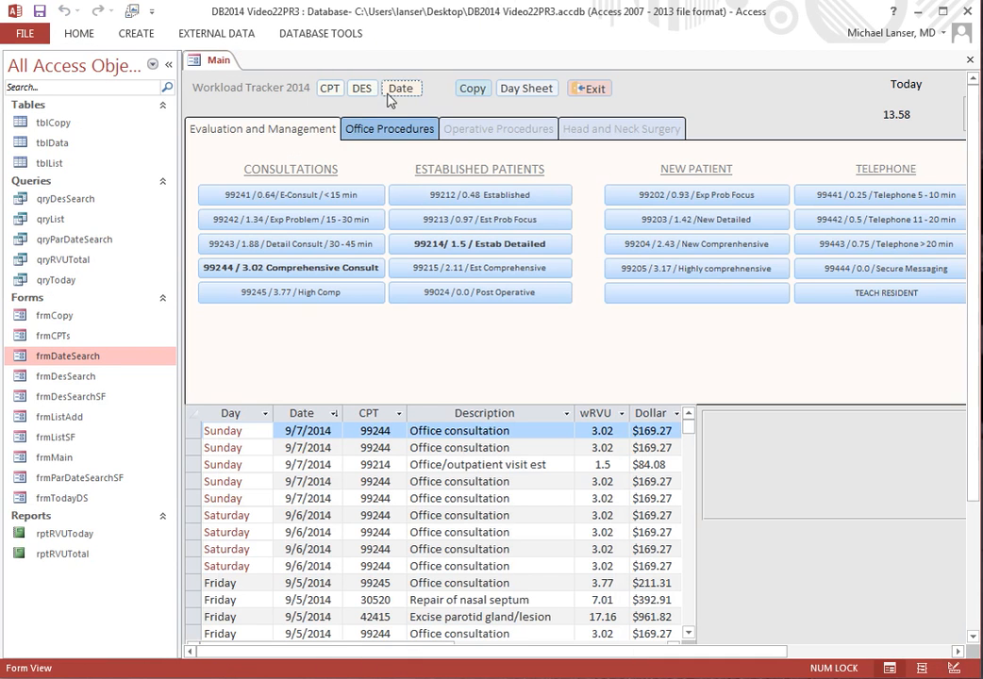
# Step: Run a date search from the Date button on frmMain, entering a start date and 7/6 as the end date
pyautogui.click(402, 90)
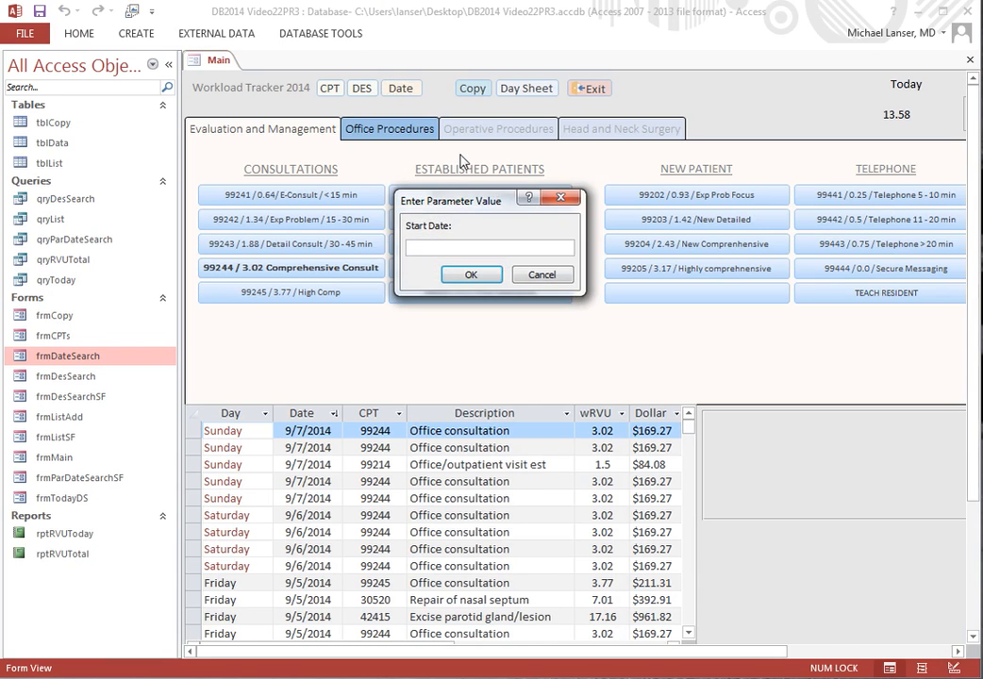
pyautogui.press('Return')
pyautogui.write('7/6')
pyautogui.press('Return')
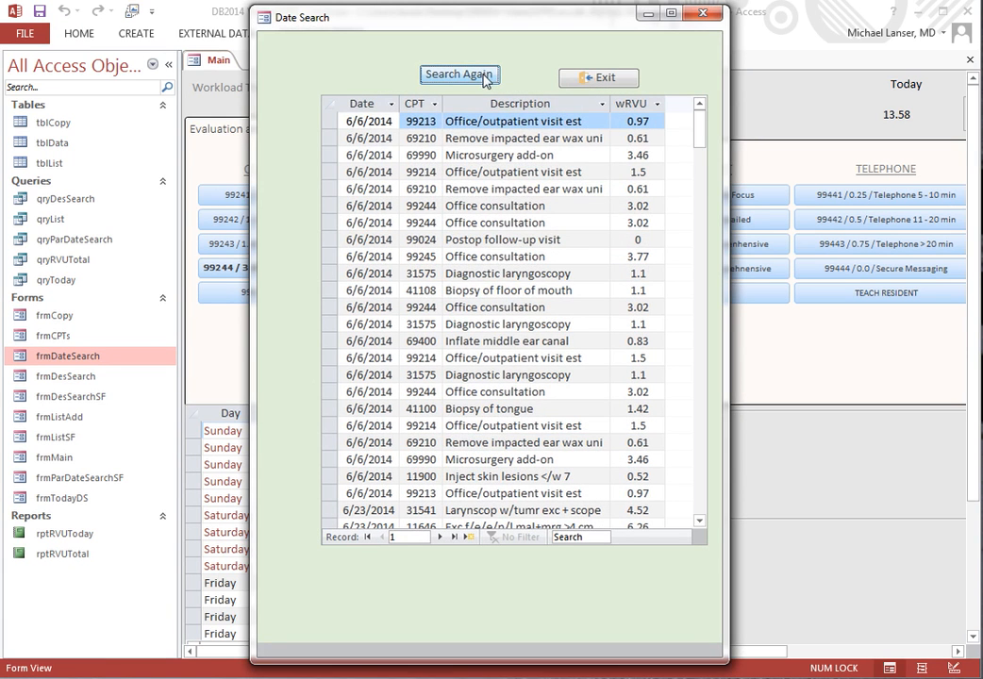
# Step: Test the corrected Search Again button by running a new date search with 5/5 as the end date
pyautogui.click(483, 75)
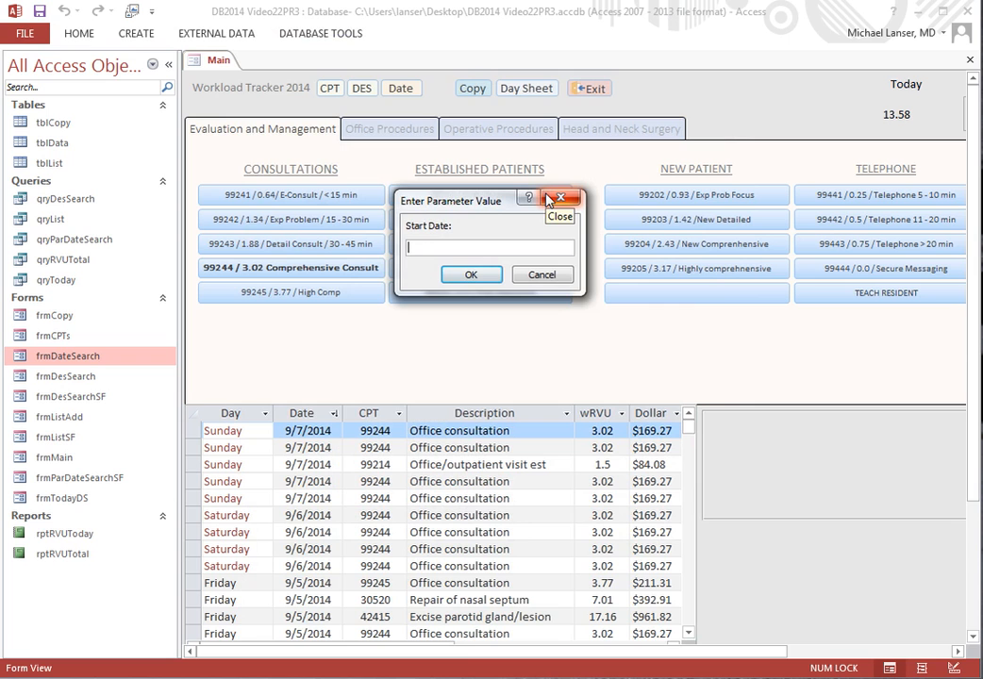
pyautogui.press('Return')
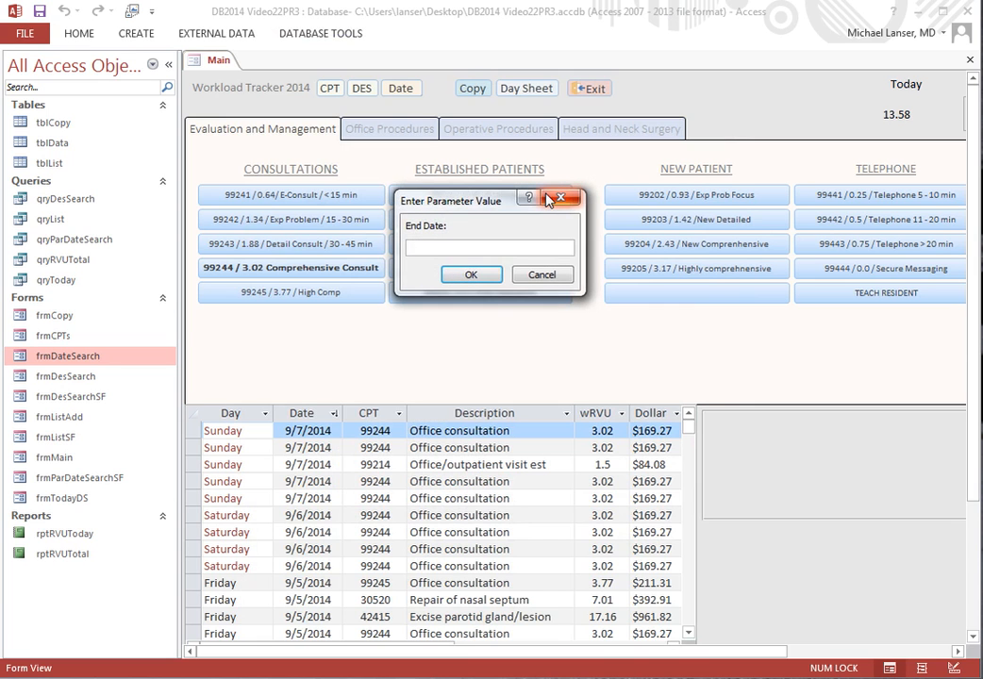
pyautogui.write('5/5')
pyautogui.press('Return')
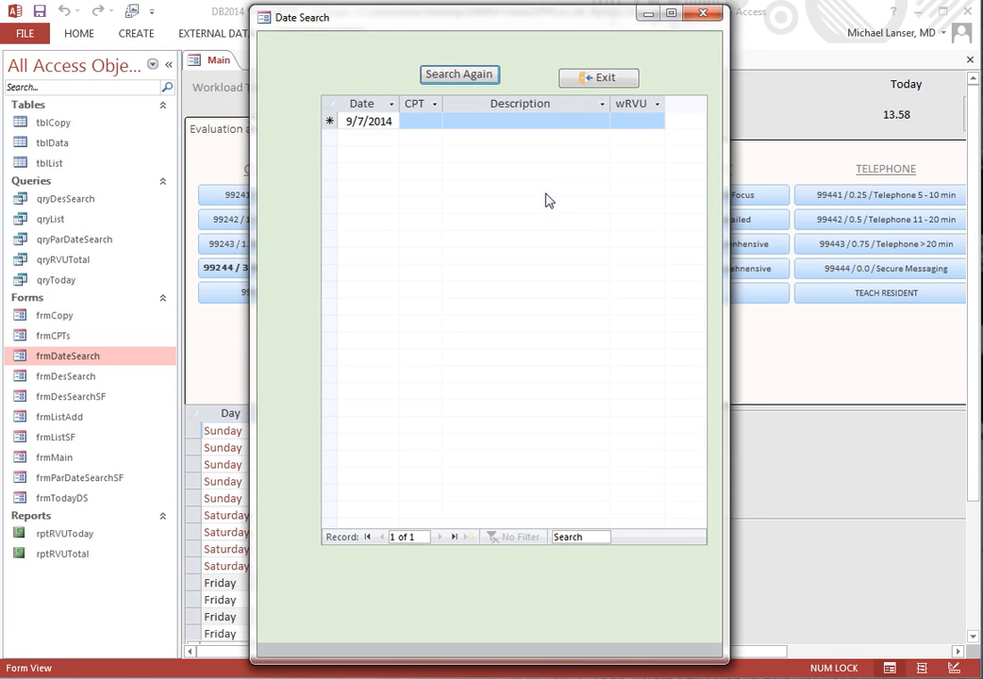
# Step: Search again with 6/6 as the end date, then exit the Date Search form with its Exit button
pyautogui.click(449, 75)
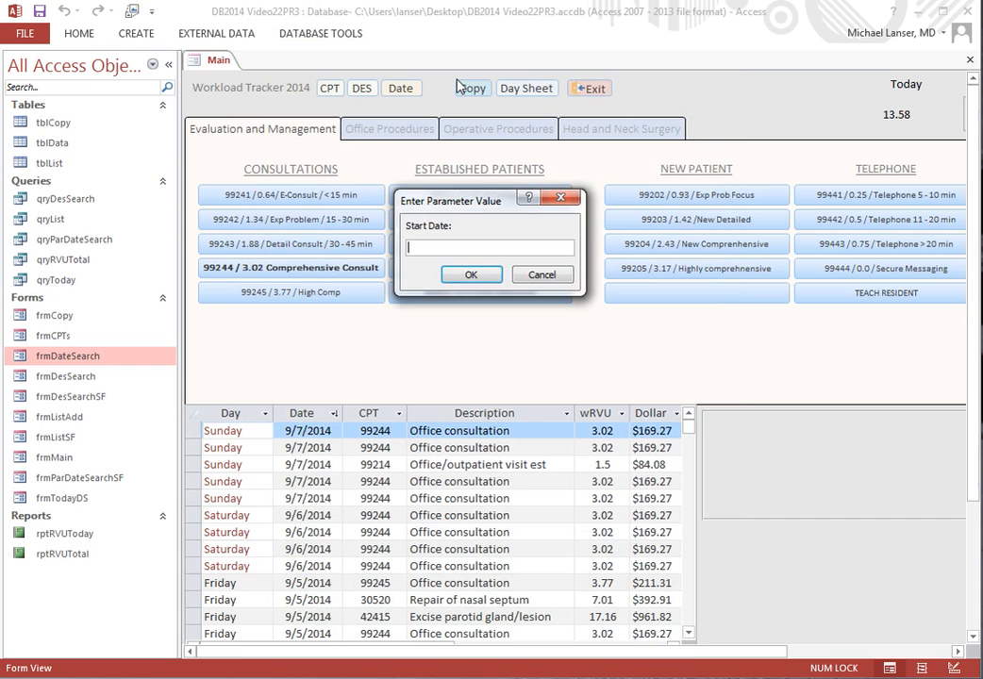
pyautogui.press('Return')
pyautogui.write('6/6')
pyautogui.press('Return')
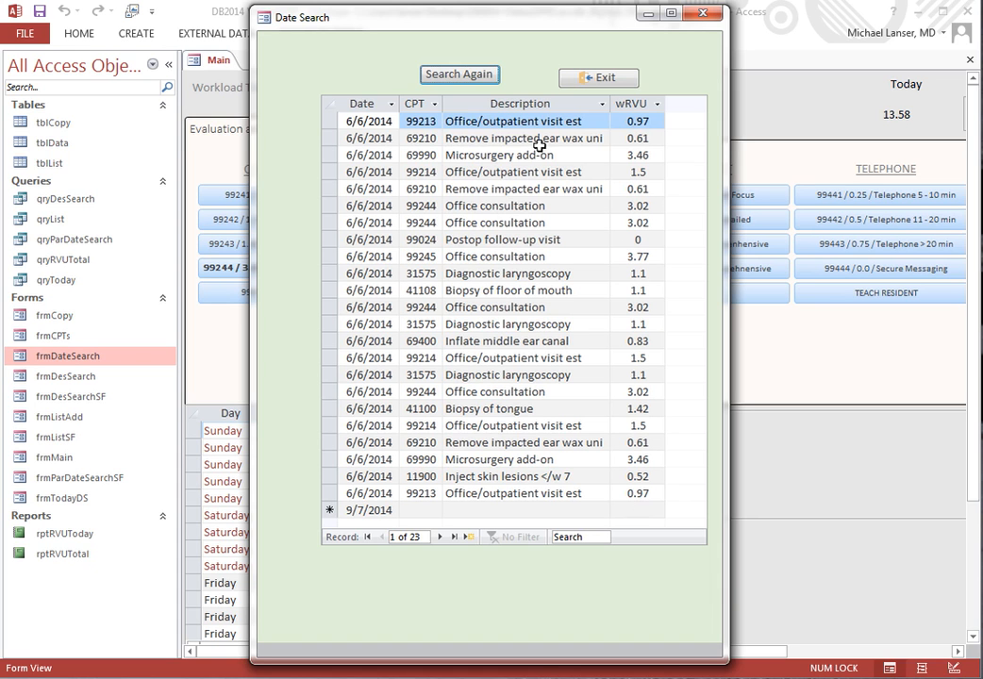
pyautogui.click(599, 78)
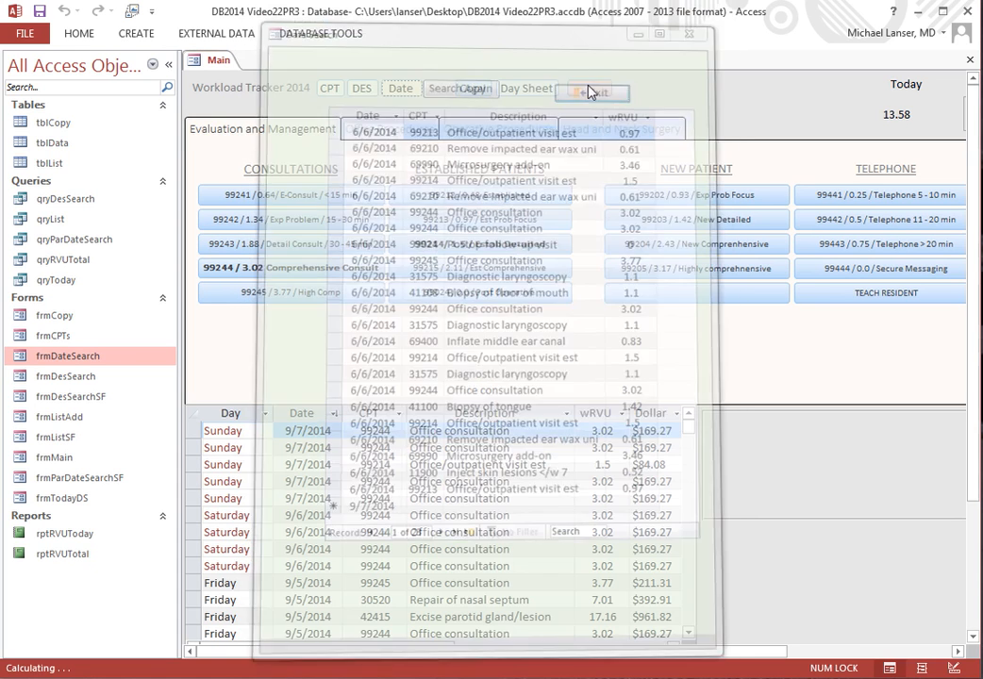